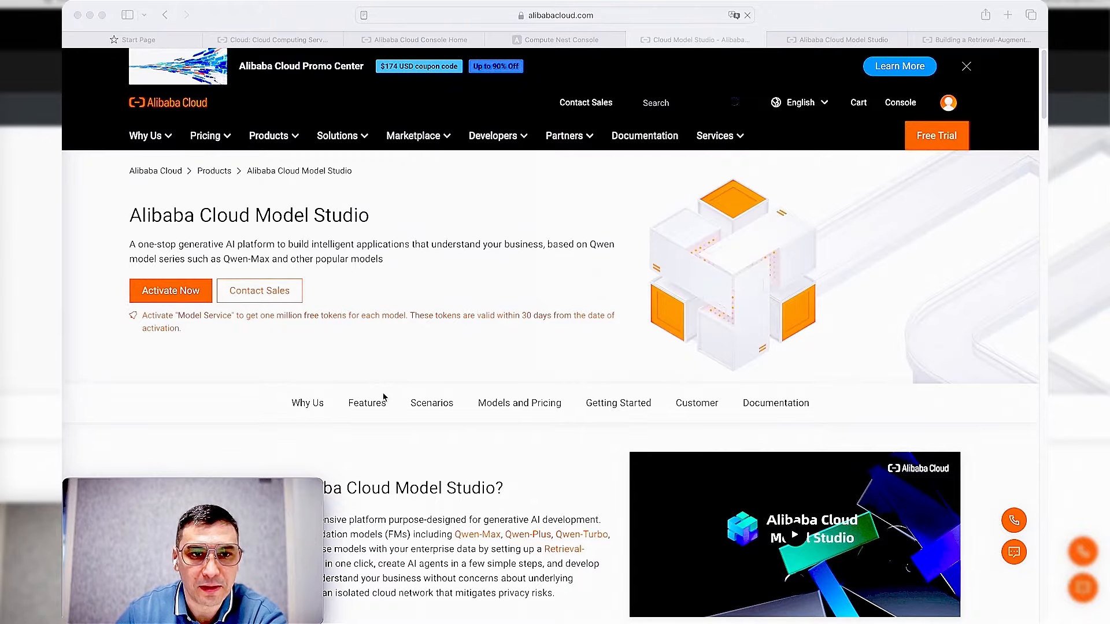
Step: Look through the Model Studio product page down to customer stories and review the proprietary models in Models and Pricing
{"action": "scroll", "coordinate": [413, 370], "scroll_direction": "down", "scroll_amount": 15}
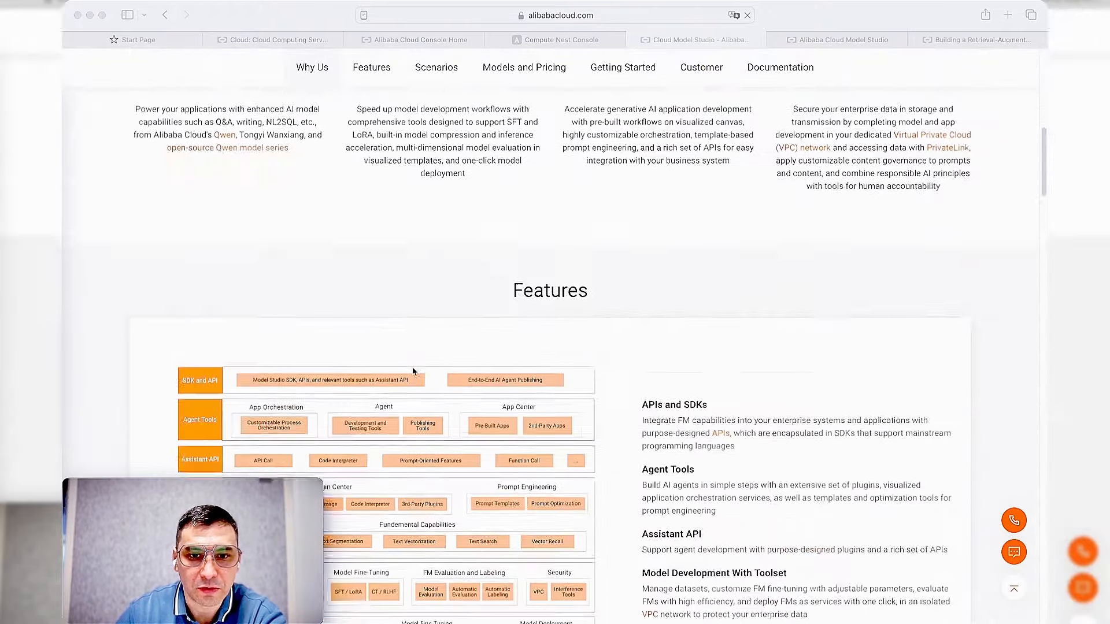
{"action": "scroll", "coordinate": [414, 371], "scroll_direction": "down", "scroll_amount": 20}
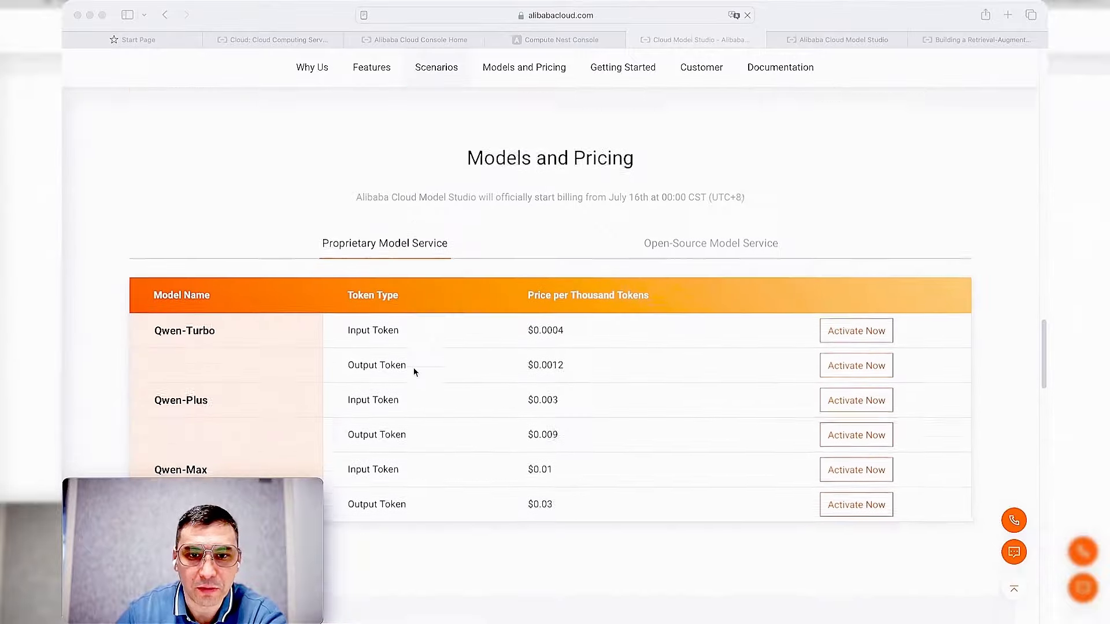
{"action": "scroll", "coordinate": [414, 371], "scroll_direction": "down", "scroll_amount": 20}
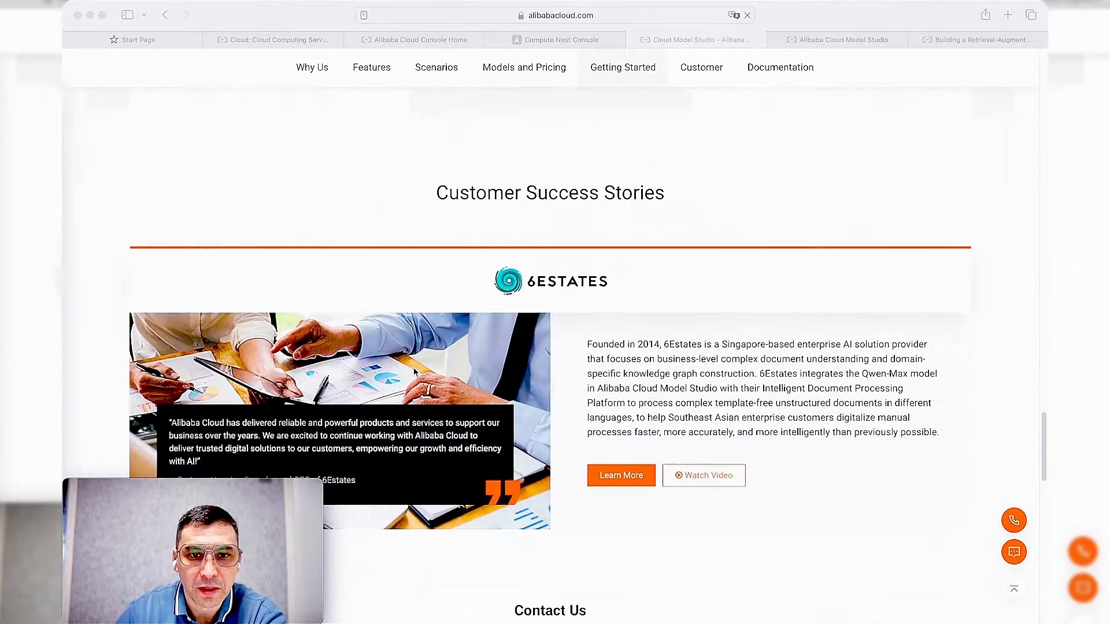
{"action": "scroll", "coordinate": [414, 371], "scroll_direction": "up", "scroll_amount": 20}
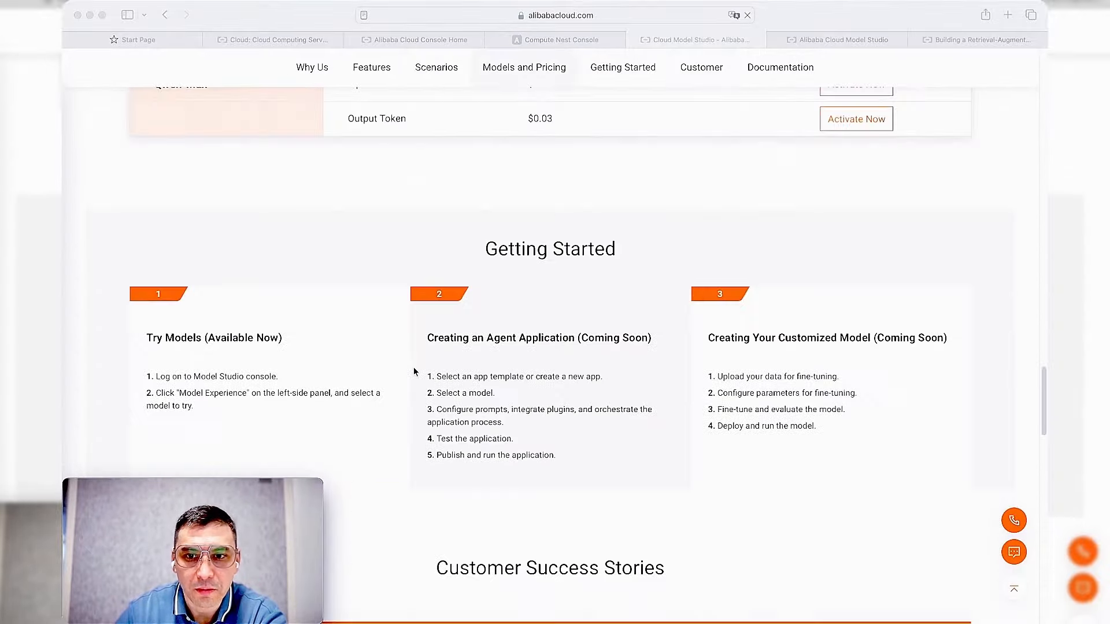
{"action": "scroll", "coordinate": [414, 371], "scroll_direction": "up", "scroll_amount": 1}
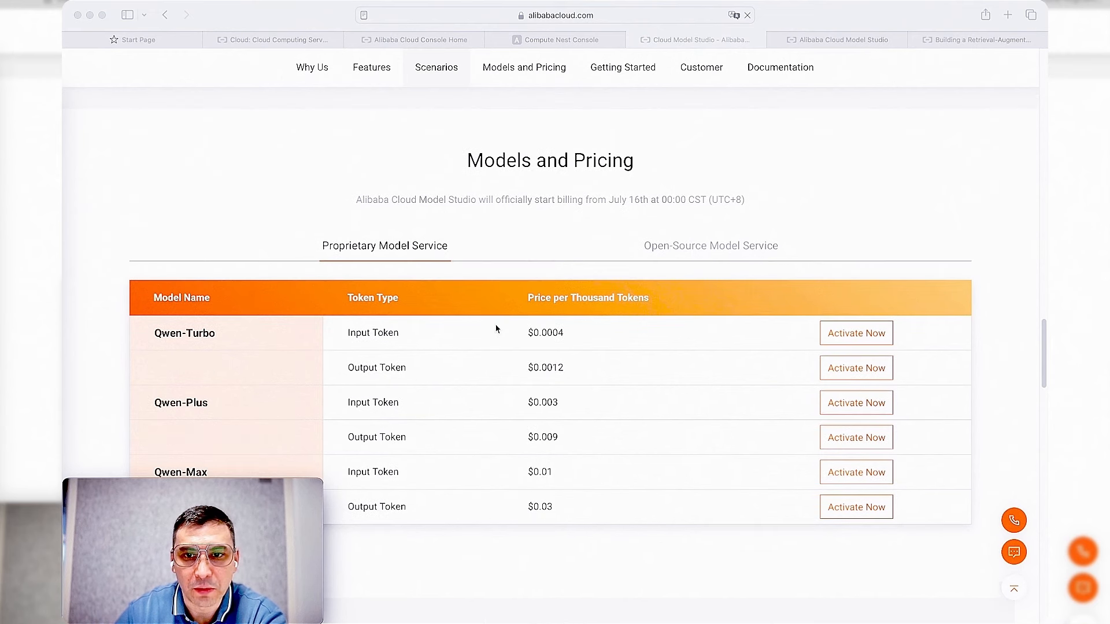
{"action": "scroll", "coordinate": [437, 261], "scroll_direction": "down", "scroll_amount": 3}
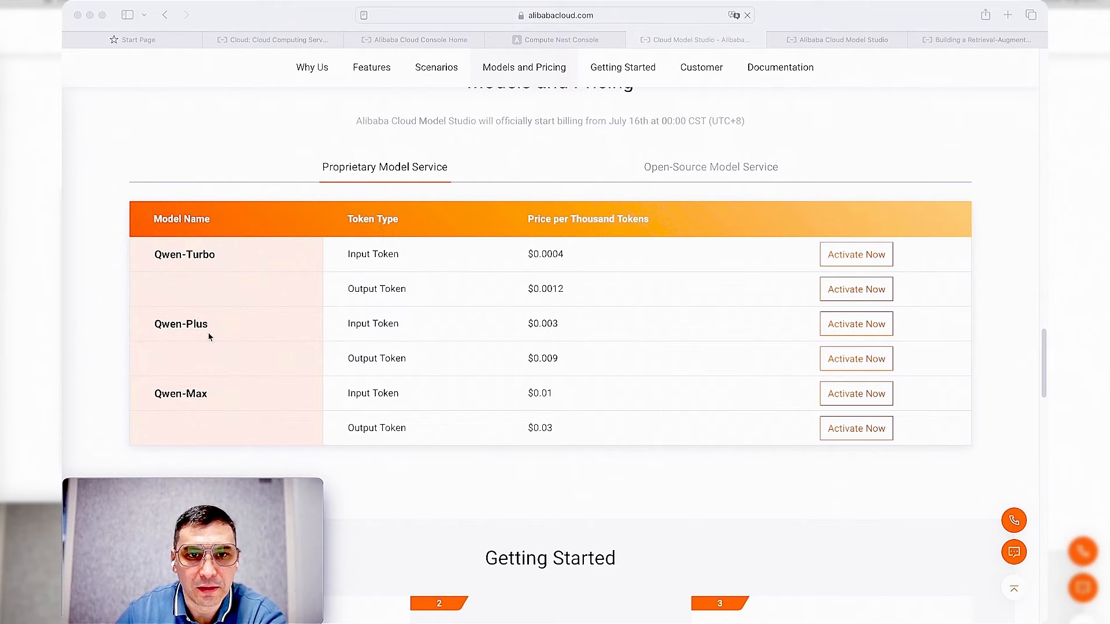
Step: Show the Open-Source Model Service prices and review the Qwen1.5 chat models from 7B to 110B
{"action": "left_click", "coordinate": [677, 166]}
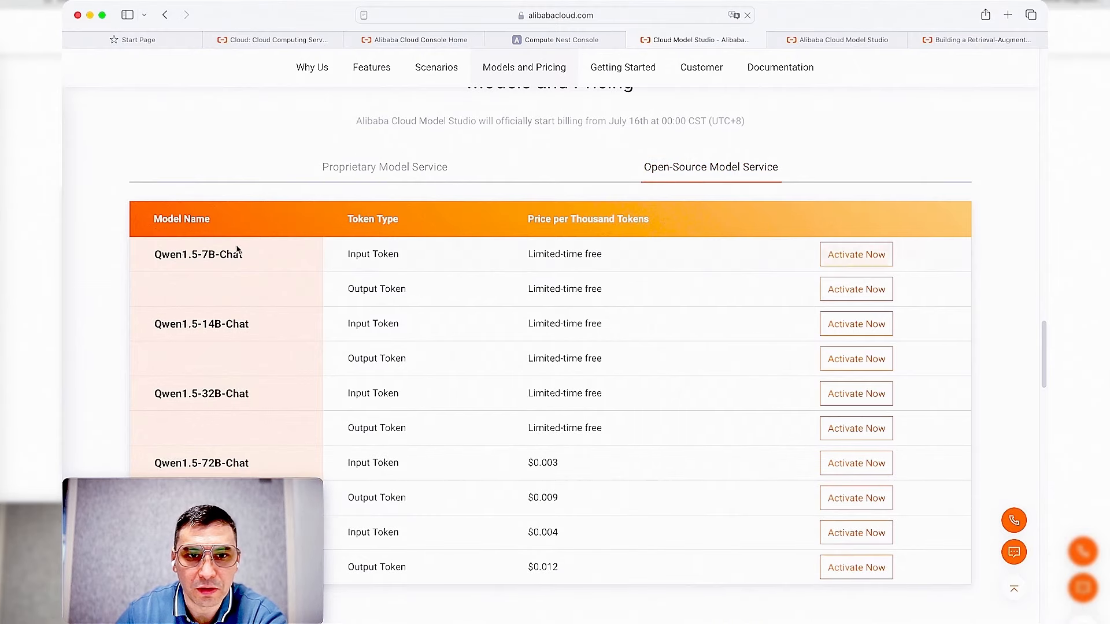
{"action": "scroll", "coordinate": [231, 231], "scroll_direction": "down", "scroll_amount": 1}
{"action": "scroll", "coordinate": [196, 254], "scroll_direction": "down", "scroll_amount": 2}
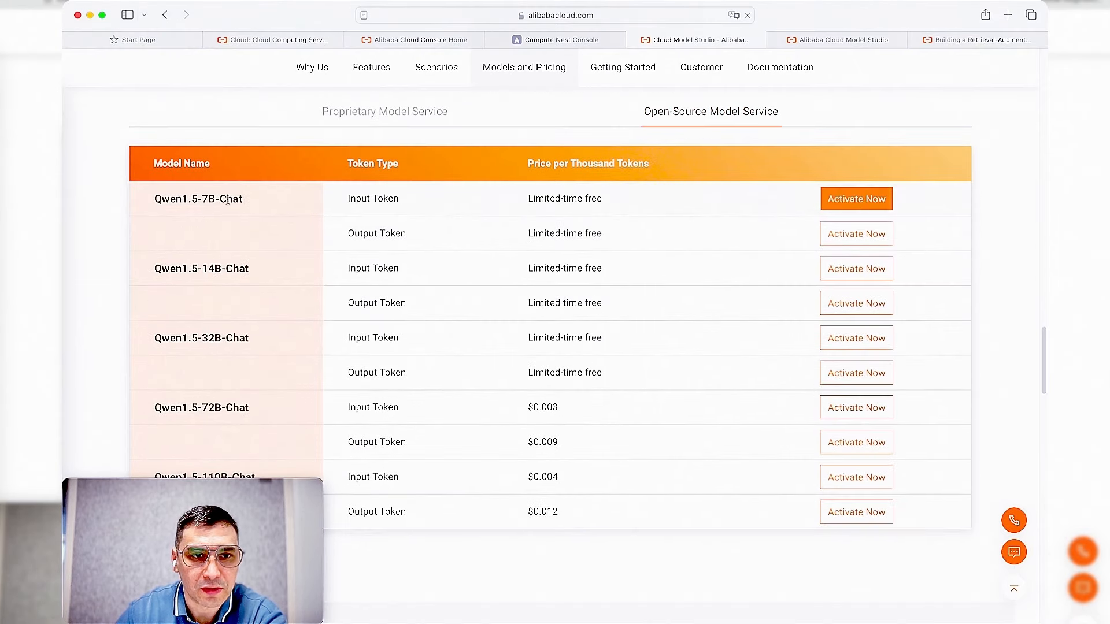
{"action": "scroll", "coordinate": [237, 271], "scroll_direction": "down", "scroll_amount": 3}
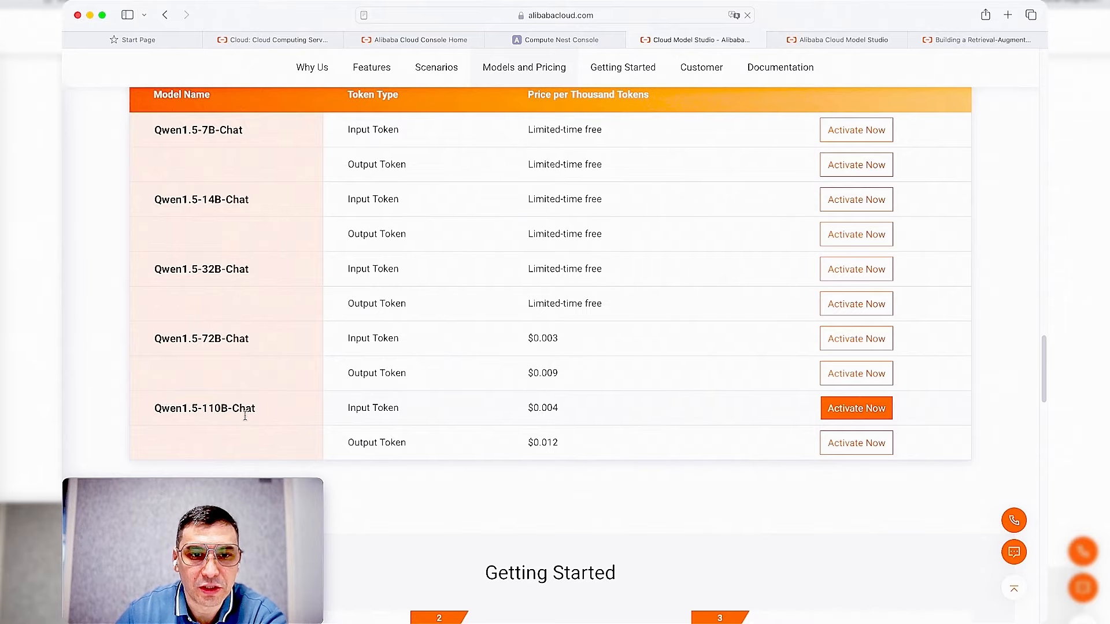
{"action": "scroll", "coordinate": [248, 414], "scroll_direction": "up", "scroll_amount": 5}
Step: Switch the pricing table back to Proprietary Model Service and return to the free token offer in the page's introduction
{"action": "left_click", "coordinate": [398, 233]}
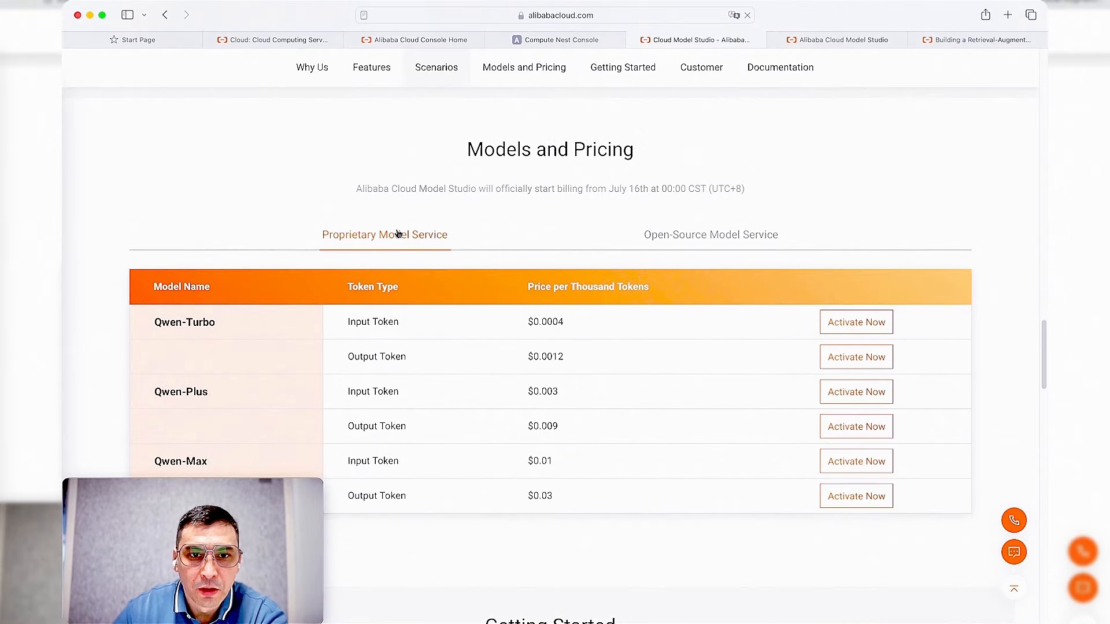
{"action": "scroll", "coordinate": [312, 278], "scroll_direction": "down", "scroll_amount": 2}
{"action": "scroll", "coordinate": [231, 325], "scroll_direction": "up", "scroll_amount": 4}
{"action": "scroll", "coordinate": [231, 324], "scroll_direction": "down", "scroll_amount": 4}
{"action": "scroll", "coordinate": [233, 325], "scroll_direction": "up", "scroll_amount": 5}
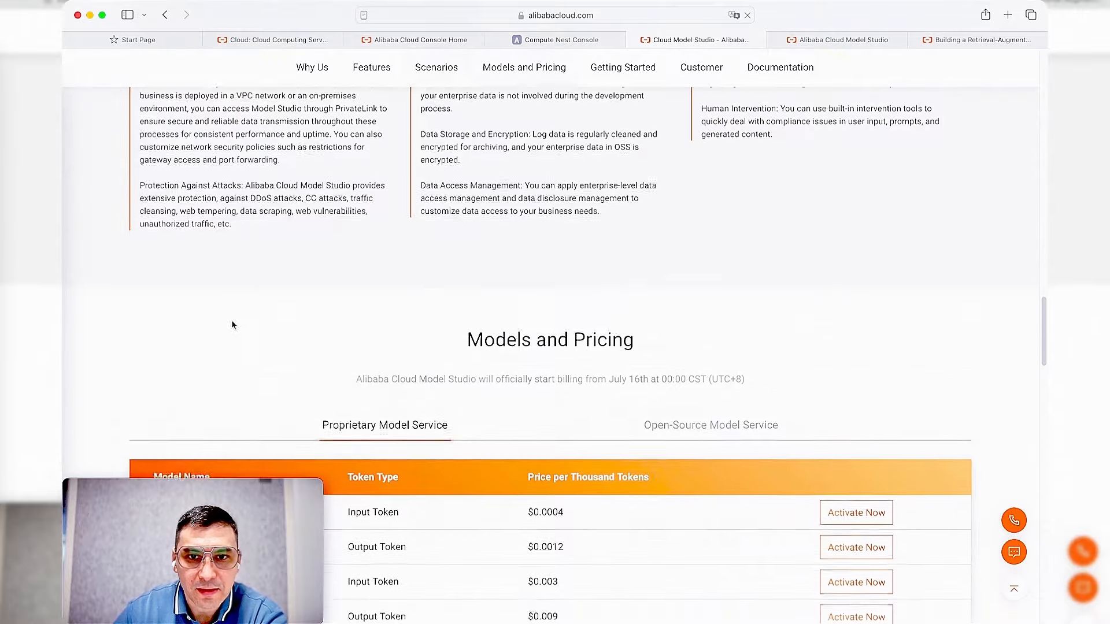
{"action": "scroll", "coordinate": [233, 325], "scroll_direction": "up", "scroll_amount": 20}
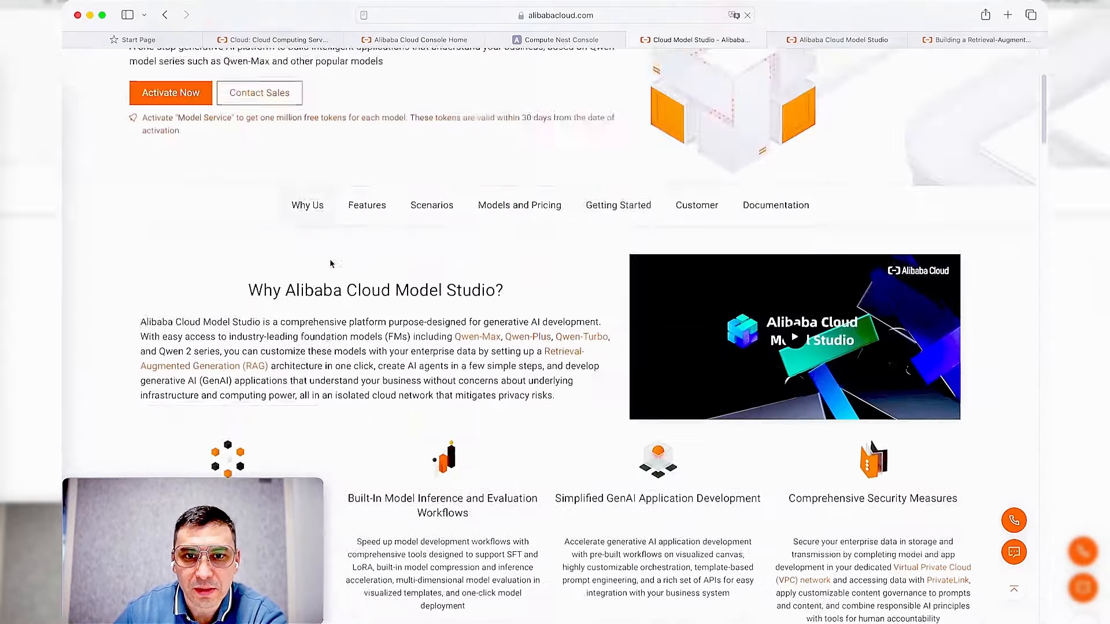
{"action": "scroll", "coordinate": [331, 263], "scroll_direction": "up", "scroll_amount": 5}
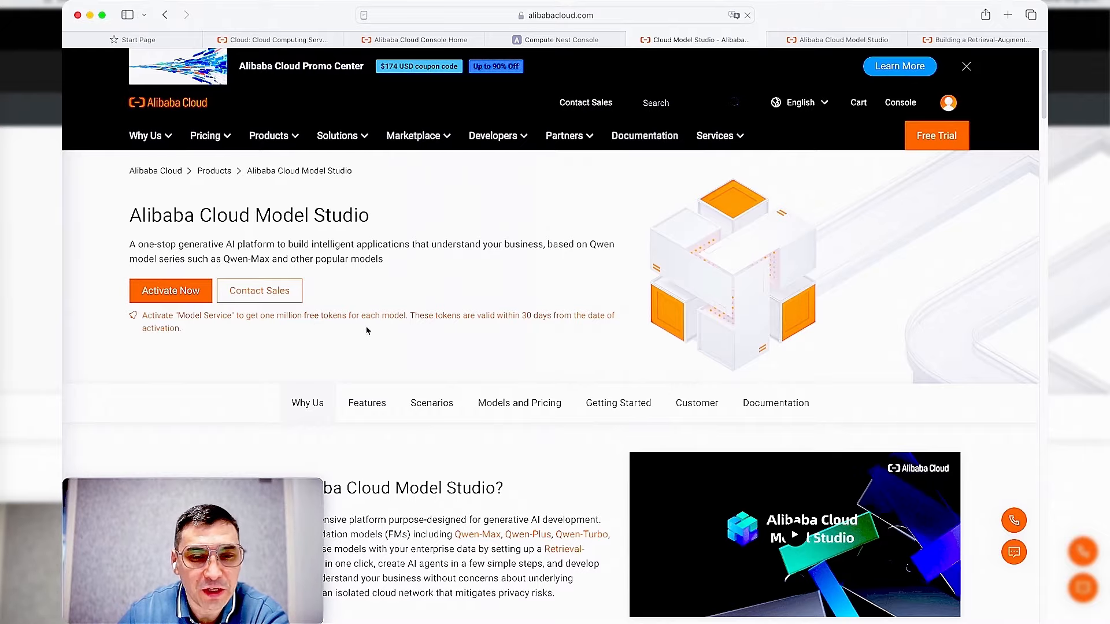
Step: Revisit Models and Pricing to recheck the Open-Source Model Service list, and return to the start of the product page
{"action": "scroll", "coordinate": [369, 327], "scroll_direction": "down", "scroll_amount": 15}
{"action": "scroll", "coordinate": [396, 364], "scroll_direction": "down", "scroll_amount": 10}
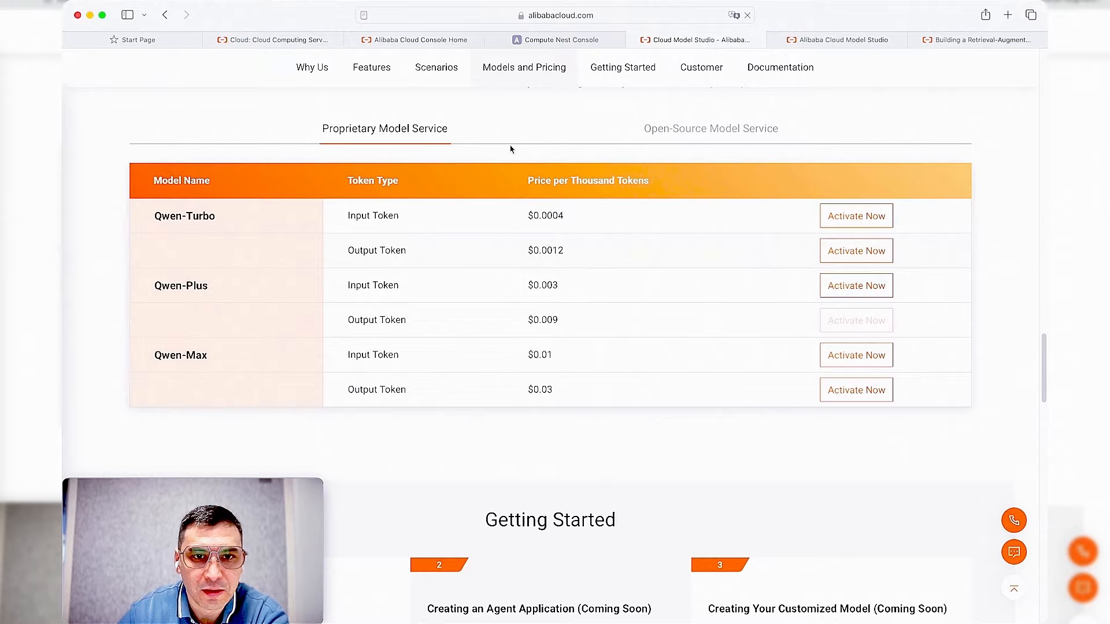
{"action": "left_click", "coordinate": [730, 128]}
{"action": "scroll", "coordinate": [260, 203], "scroll_direction": "down", "scroll_amount": 3}
{"action": "scroll", "coordinate": [254, 232], "scroll_direction": "up", "scroll_amount": 2}
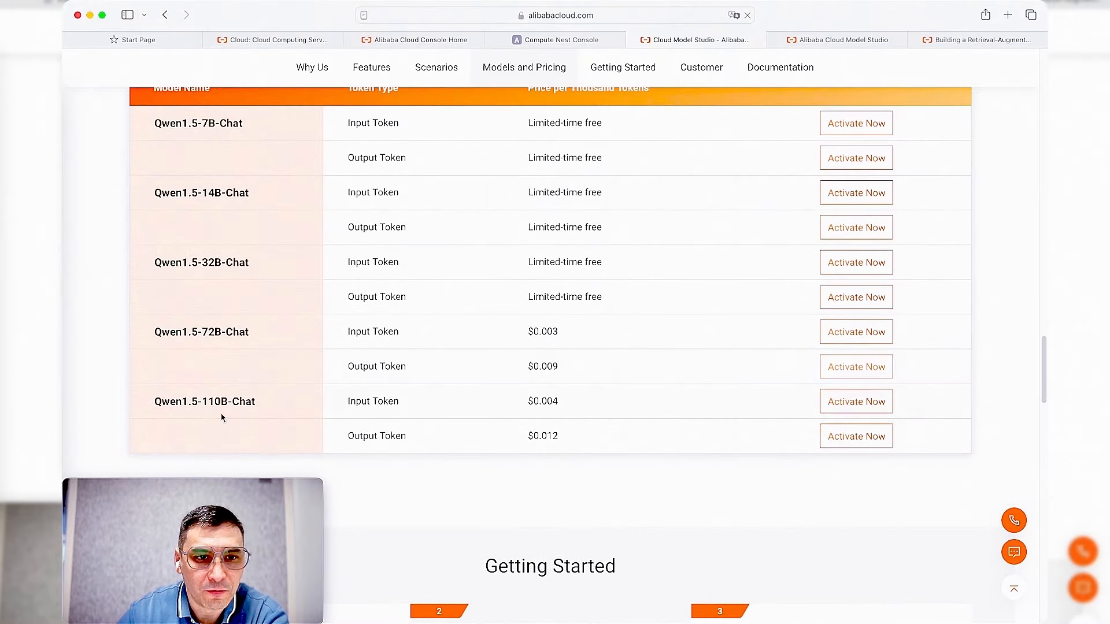
{"action": "scroll", "coordinate": [261, 322], "scroll_direction": "up", "scroll_amount": 20}
{"action": "scroll", "coordinate": [316, 255], "scroll_direction": "up", "scroll_amount": 10}
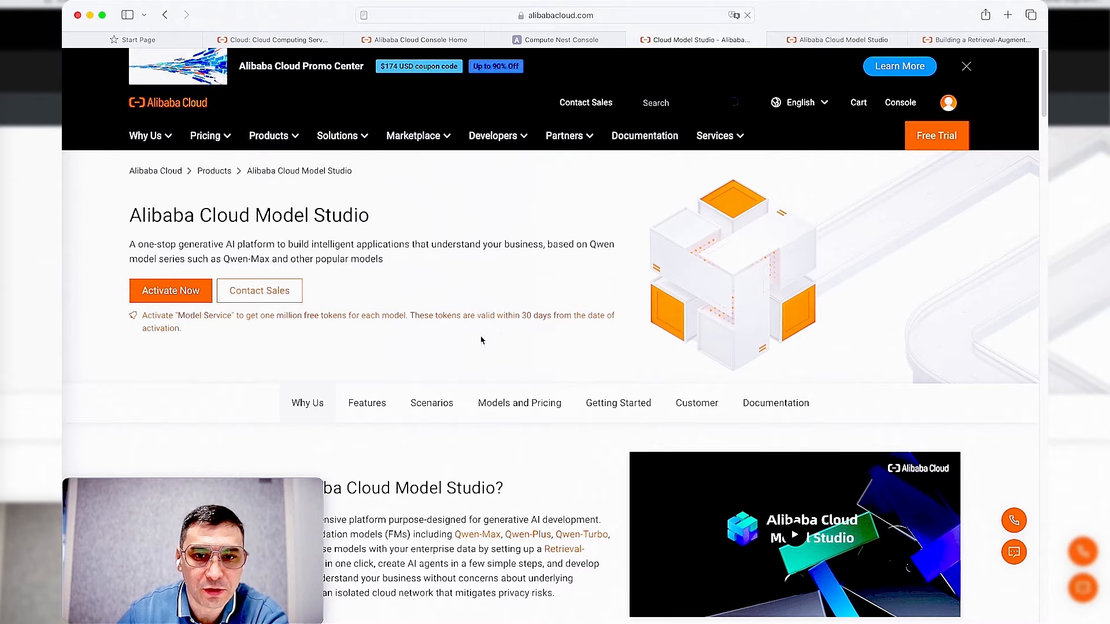
Step: Read the "Why Alibaba Cloud Model Studio?" section of the product page
{"action": "scroll", "coordinate": [368, 350], "scroll_direction": "down", "scroll_amount": 4}
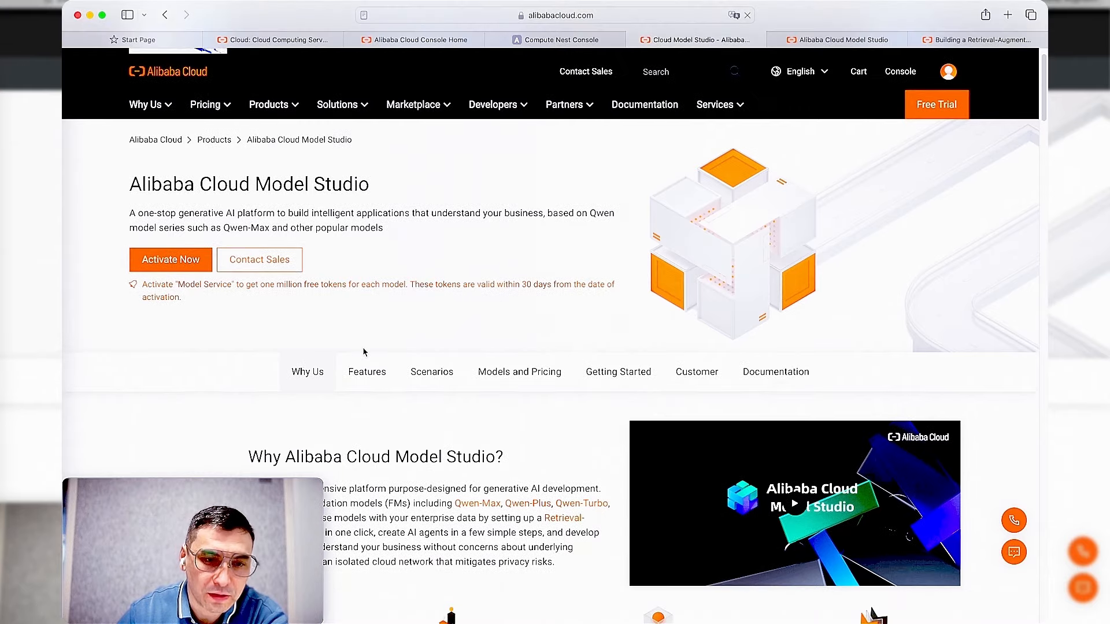
{"action": "scroll", "coordinate": [368, 351], "scroll_direction": "down", "scroll_amount": 1}
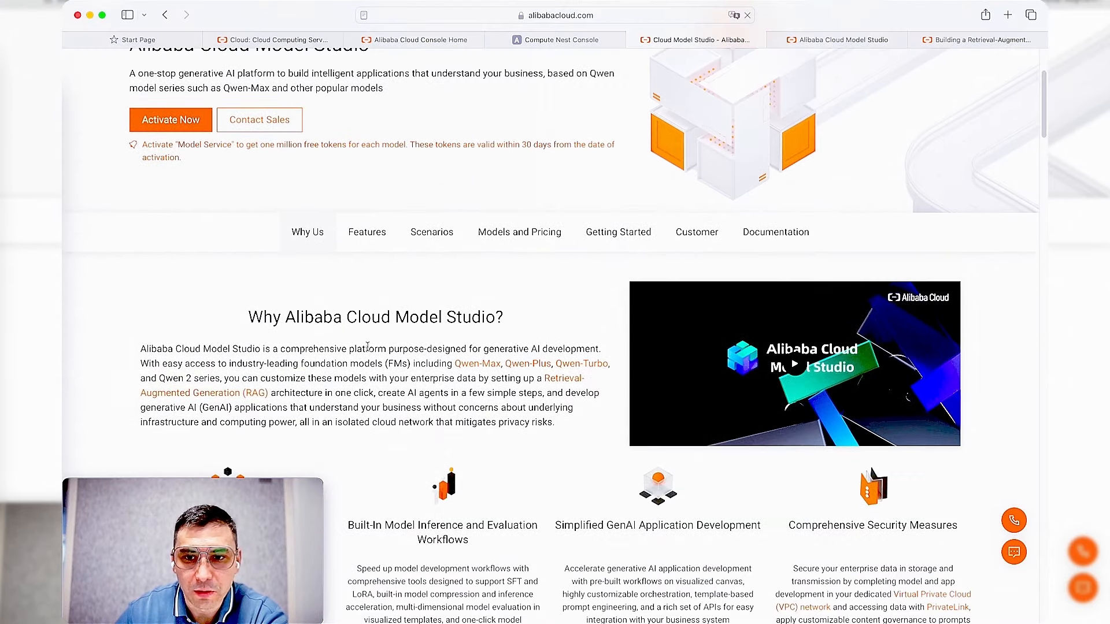
{"action": "scroll", "coordinate": [455, 301], "scroll_direction": "up", "scroll_amount": 5}
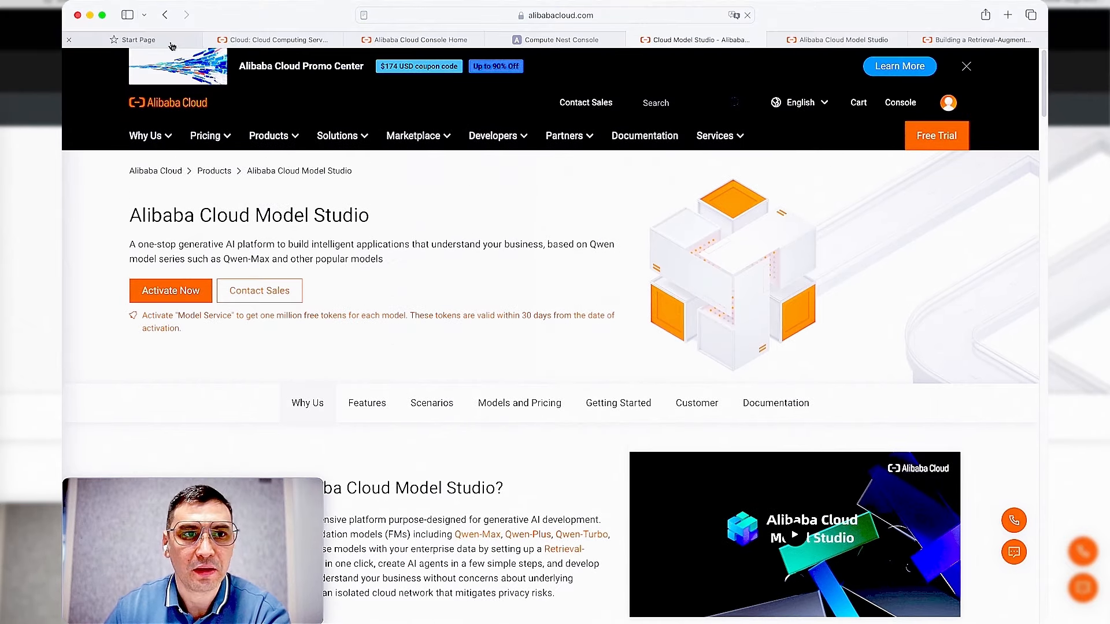
Step: Search the web for "model studio alibaba cloud" from the browser's start page
{"action": "left_click", "coordinate": [172, 46]}
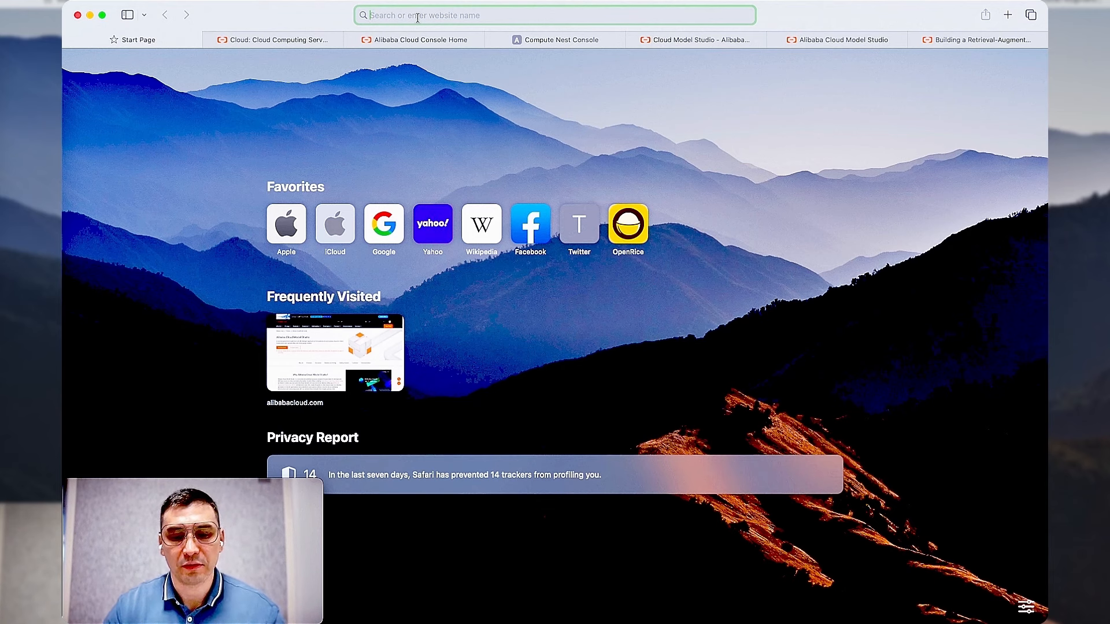
{"action": "type", "text": "m"}
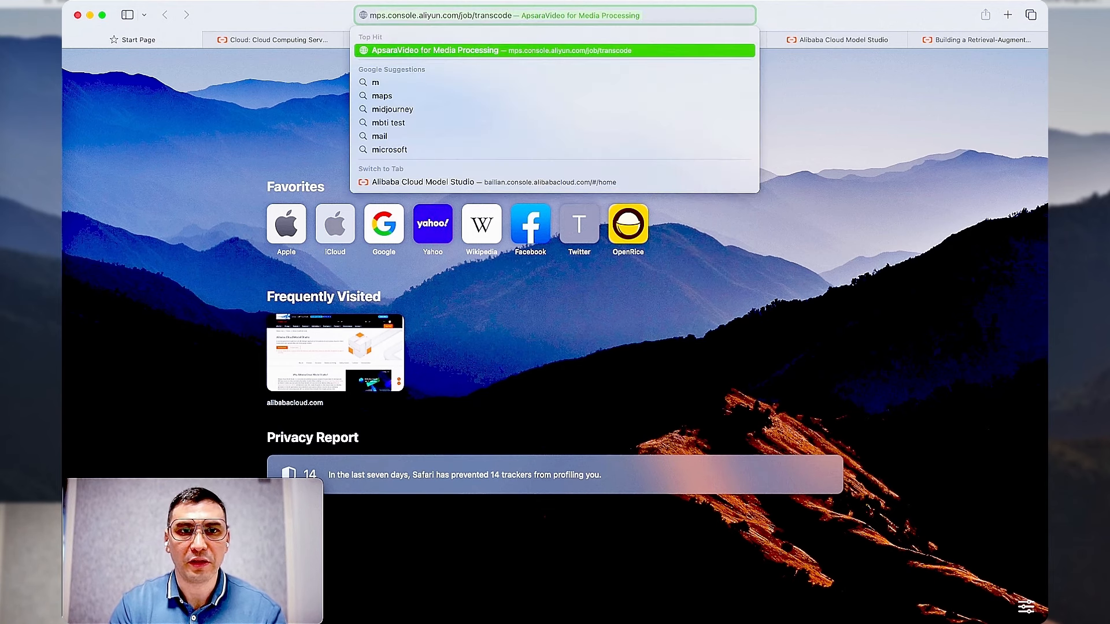
{"action": "type", "text": "odel "}
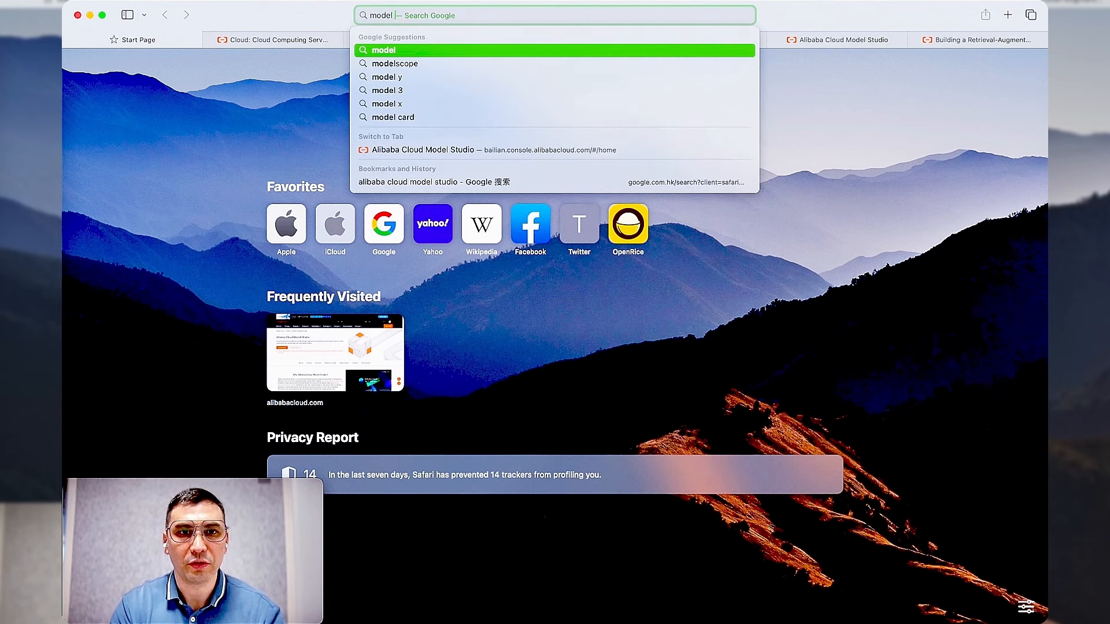
{"action": "type", "text": "studio alibaba cloud"}
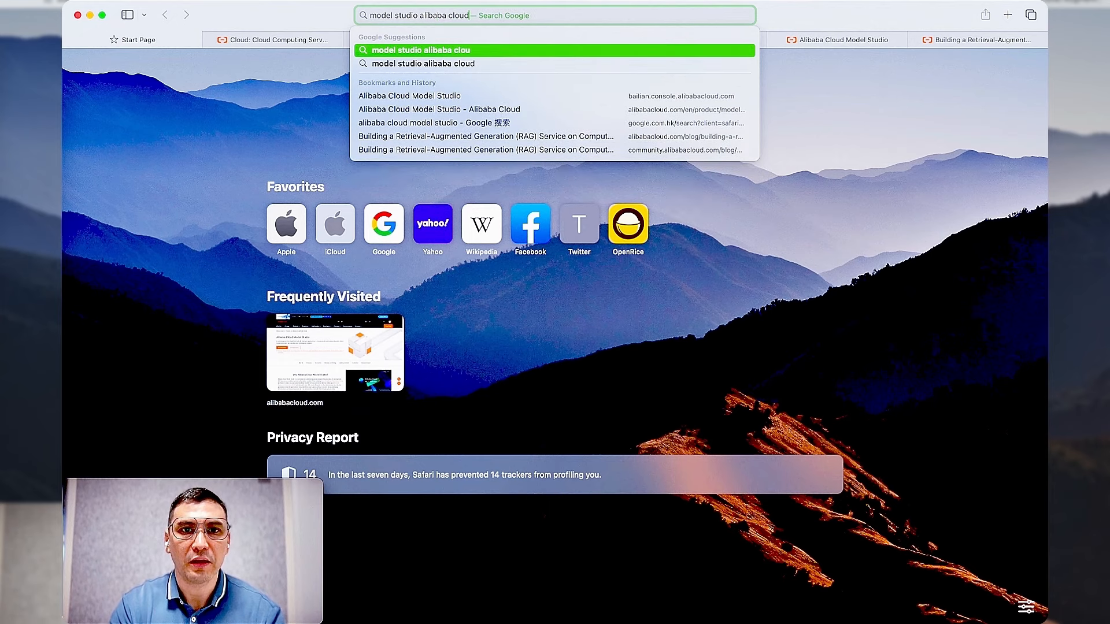
{"action": "key", "text": "Return"}
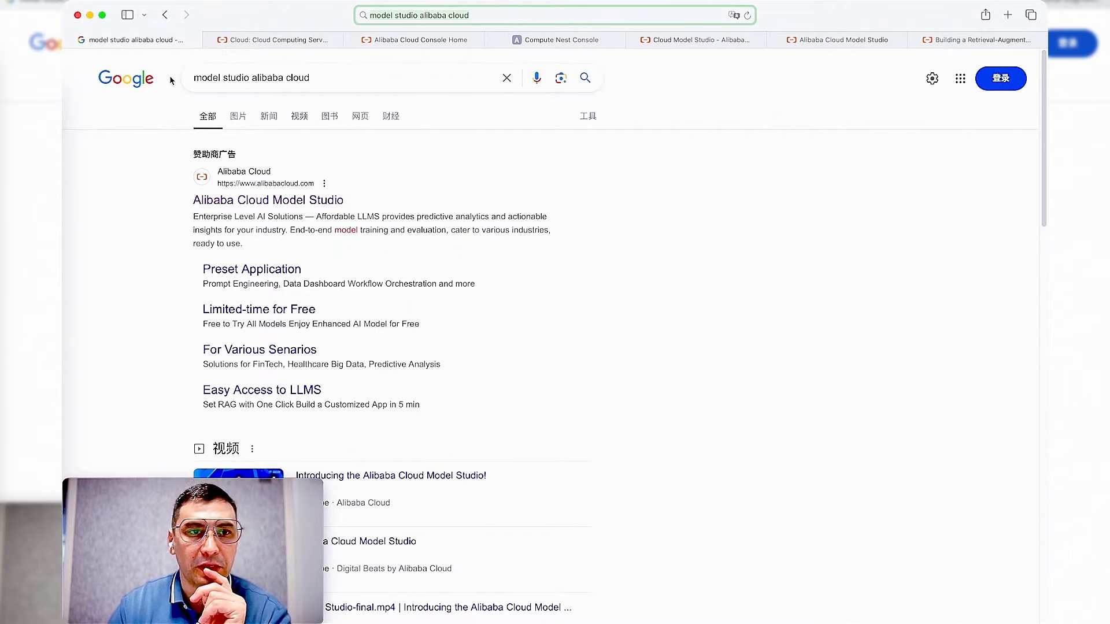
Step: Close the search results and switch back to the open Cloud Model Studio product page
{"action": "left_click", "coordinate": [69, 39]}
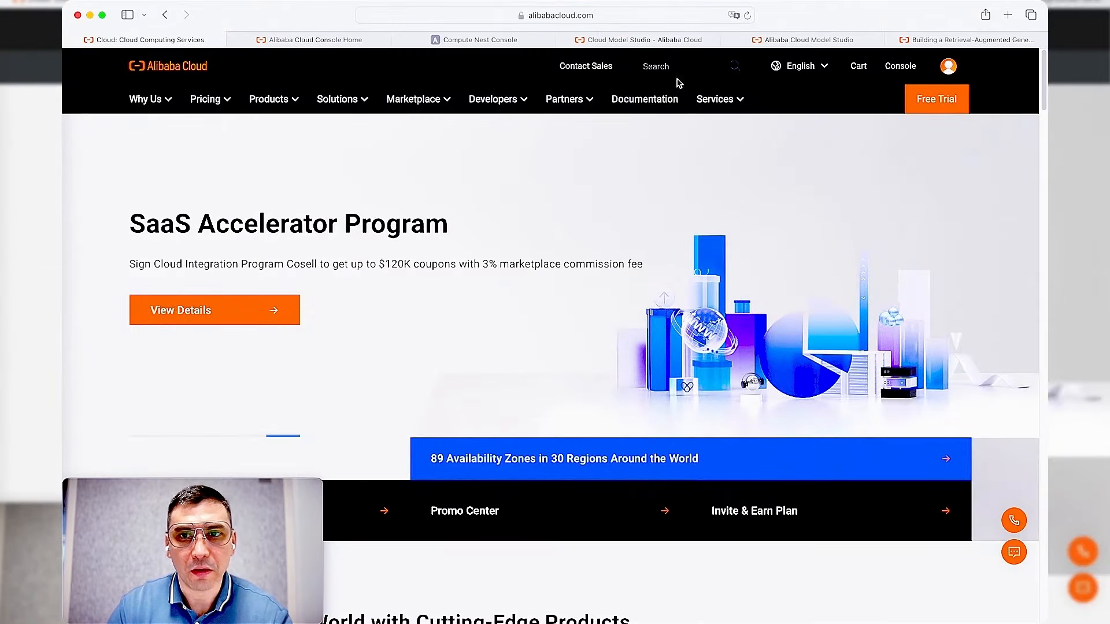
{"action": "left_click", "coordinate": [809, 40]}
{"action": "left_click", "coordinate": [664, 41]}
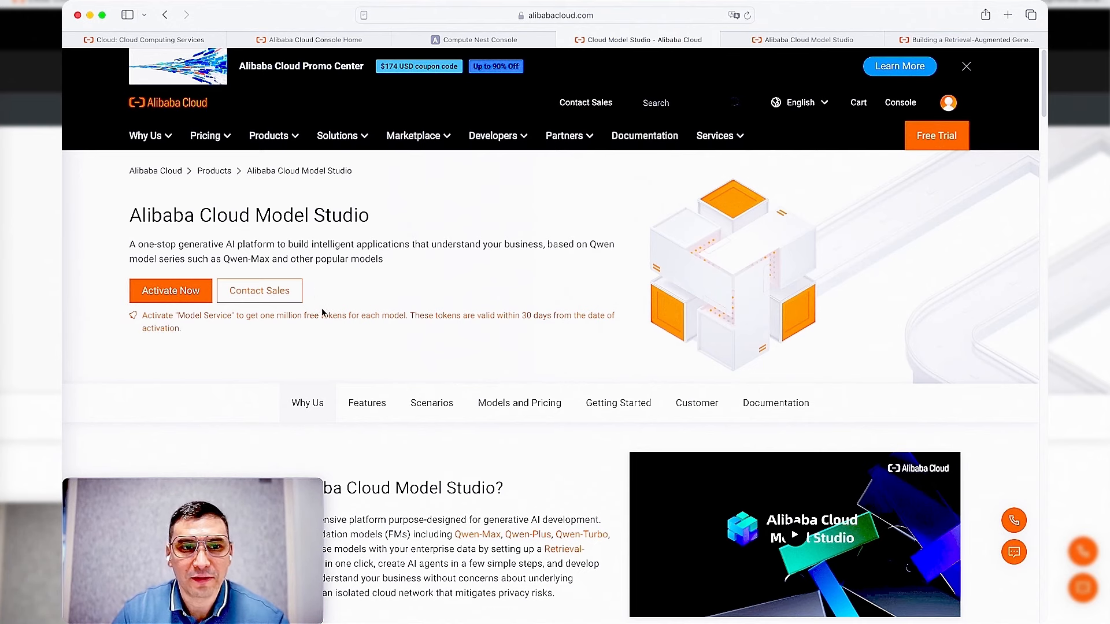
Step: Open the Model Studio console through the product page's activation link and check the console's full web address
{"action": "left_click", "coordinate": [167, 295]}
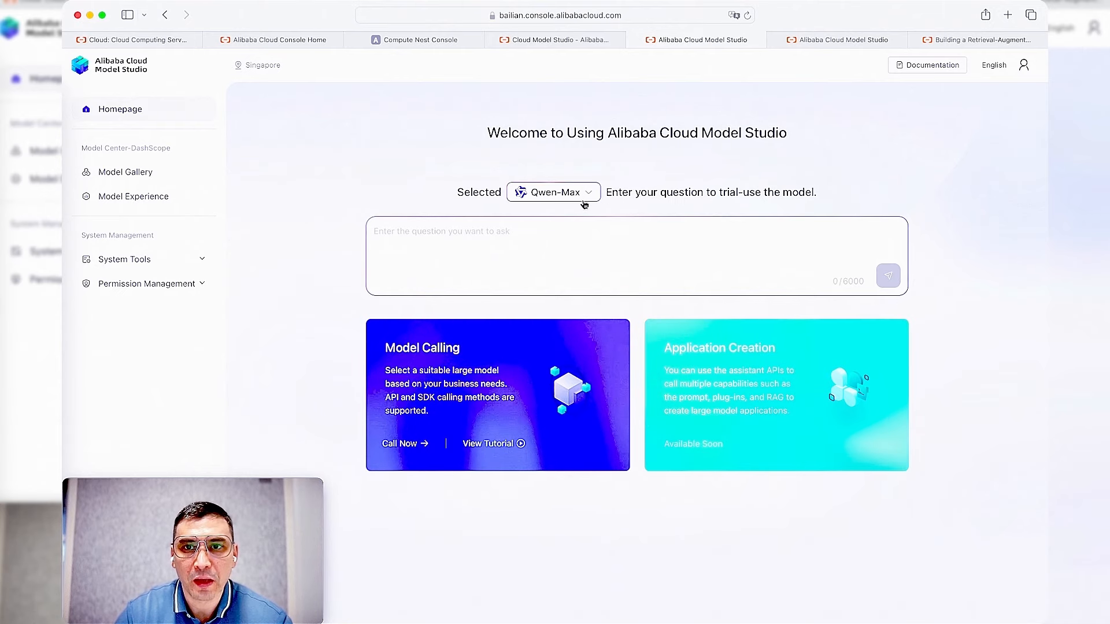
{"action": "left_click", "coordinate": [585, 20]}
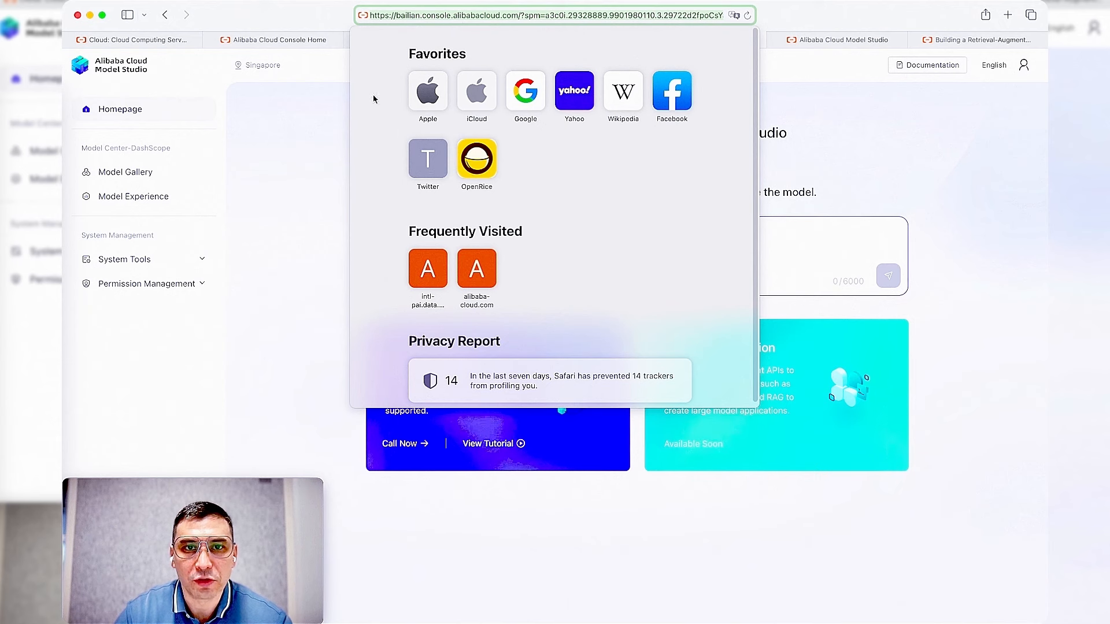
{"action": "left_click", "coordinate": [324, 138]}
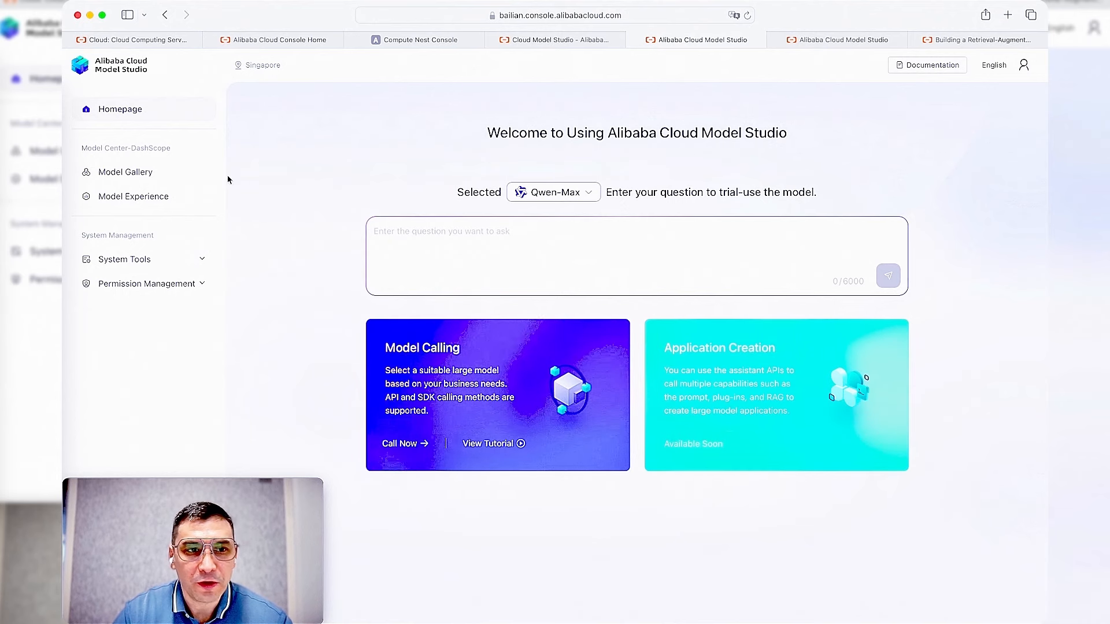
Step: Open the Model Gallery and filter it by the Qwen series, and by the Qwen-OpenSource series
{"action": "left_click", "coordinate": [151, 171]}
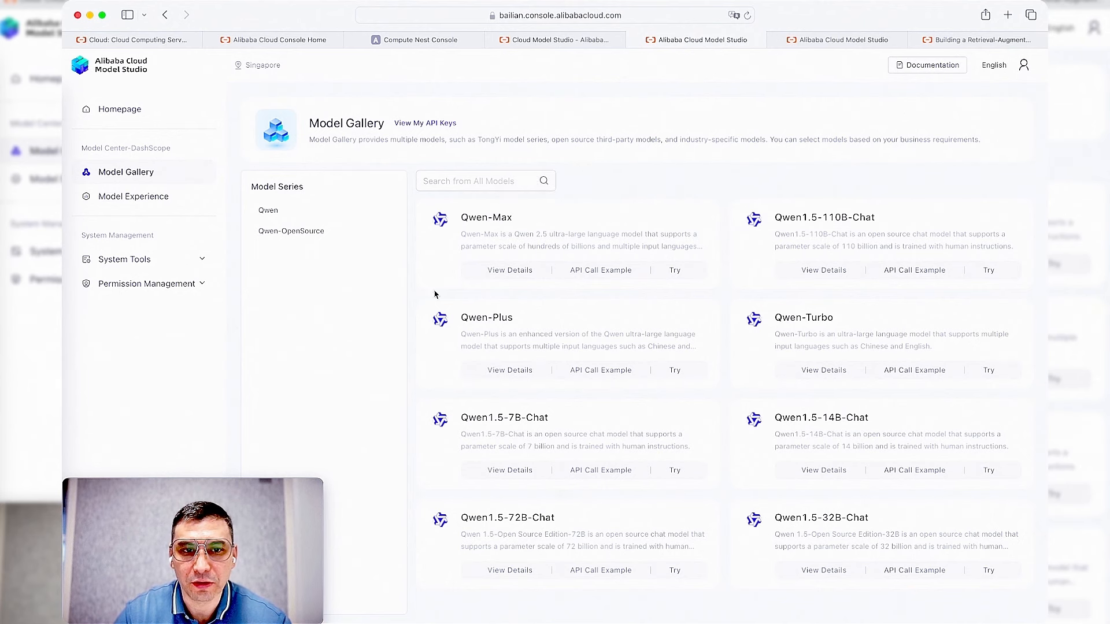
{"action": "left_click", "coordinate": [282, 216]}
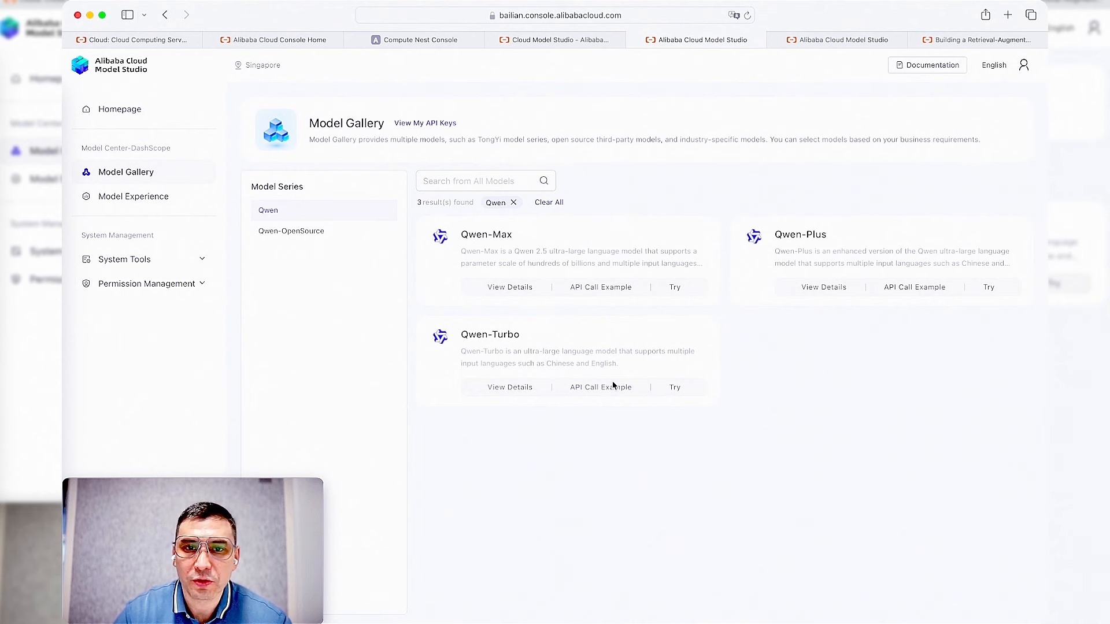
{"action": "left_click", "coordinate": [291, 234]}
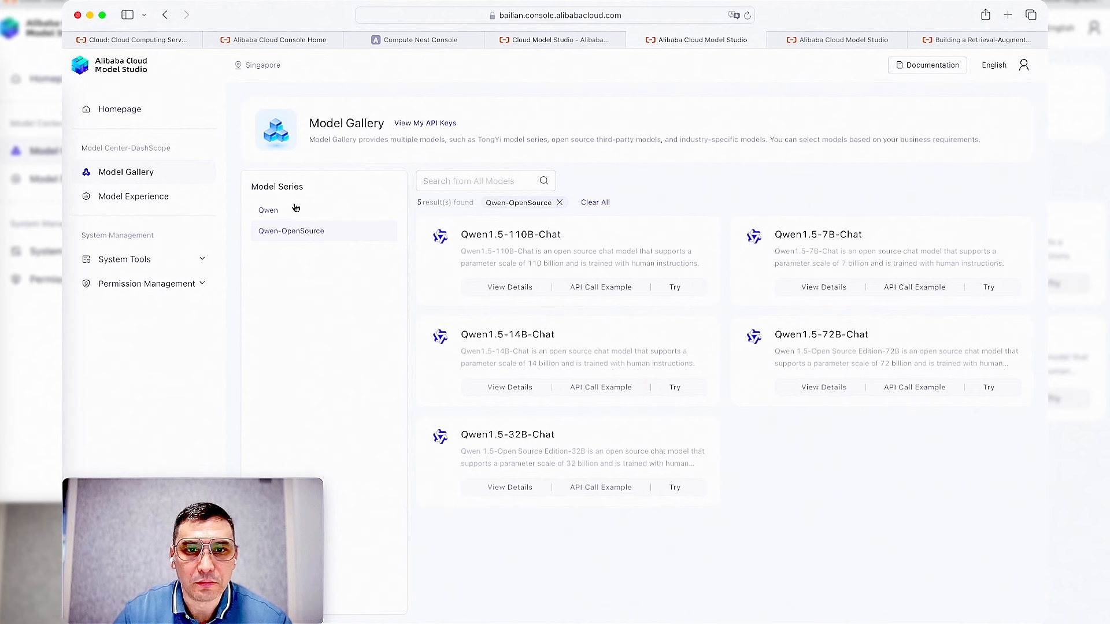
Step: View the API call example for Qwen1.5-110B-Chat and follow its API documentation to the Model Studio documentation home page
{"action": "left_click", "coordinate": [581, 289]}
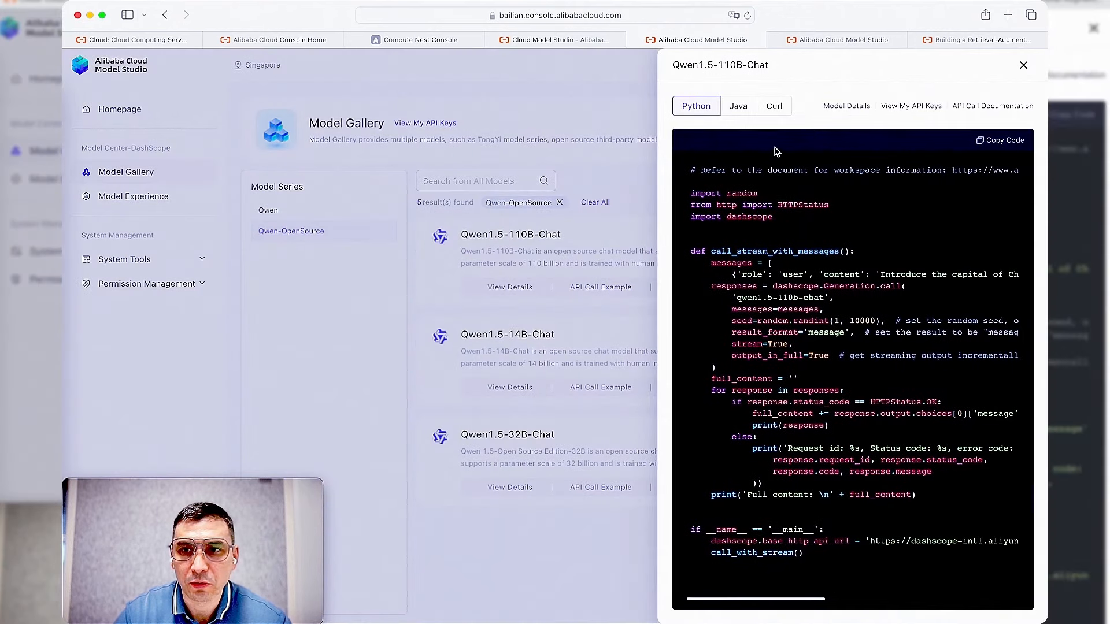
{"action": "left_click", "coordinate": [976, 107]}
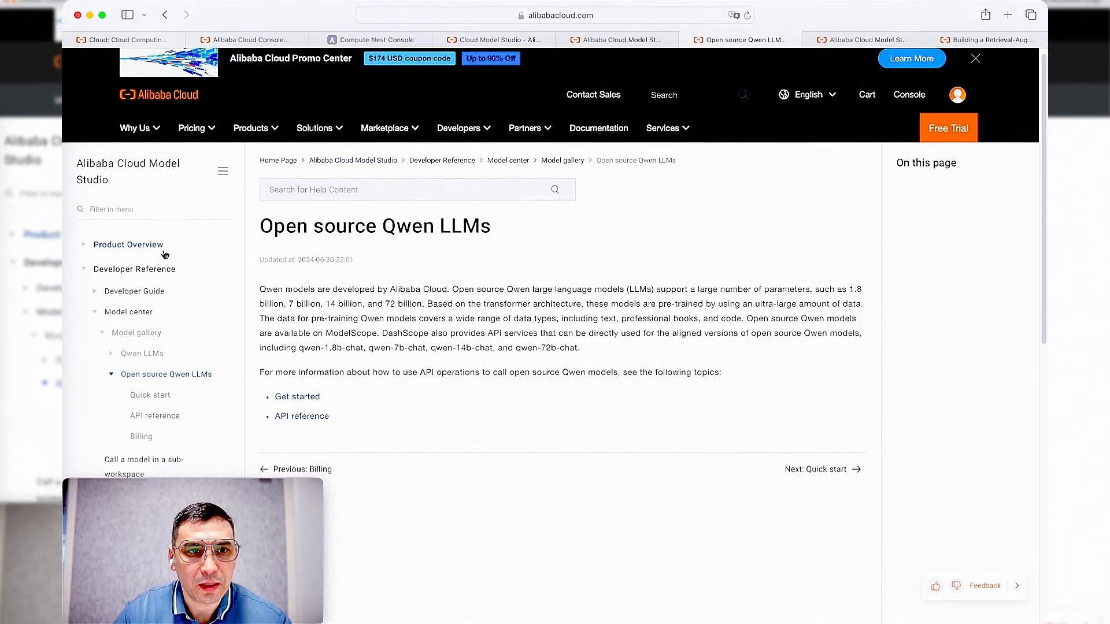
{"action": "left_click", "coordinate": [125, 184]}
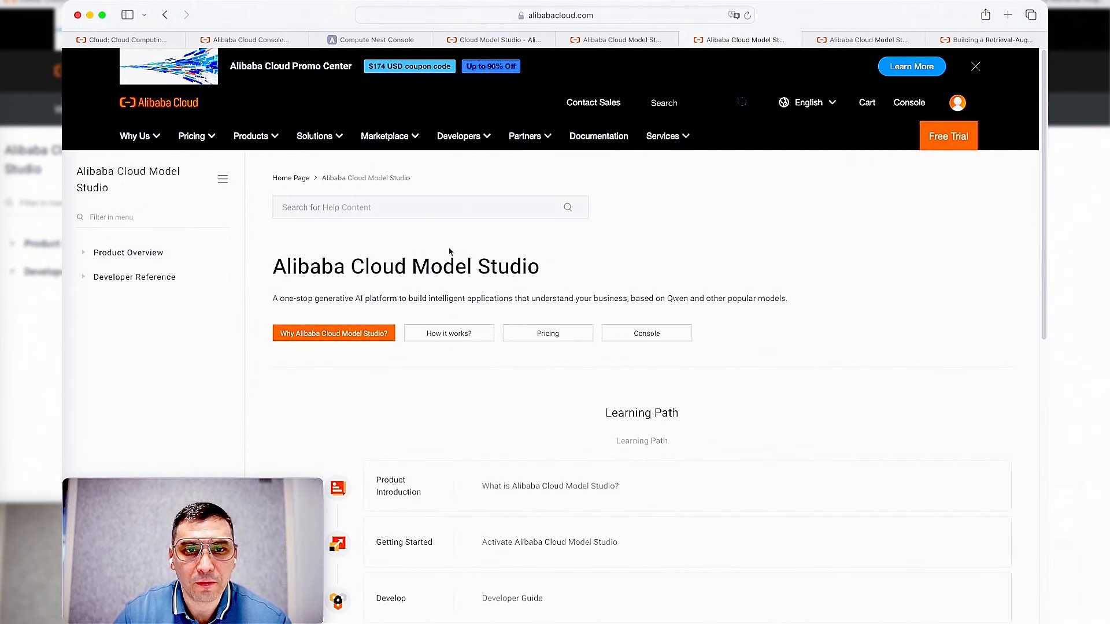
Step: Look over the Model Studio documentation home page, and open the Developer Guide under Developer Reference
{"action": "scroll", "coordinate": [520, 422], "scroll_direction": "down", "scroll_amount": 4}
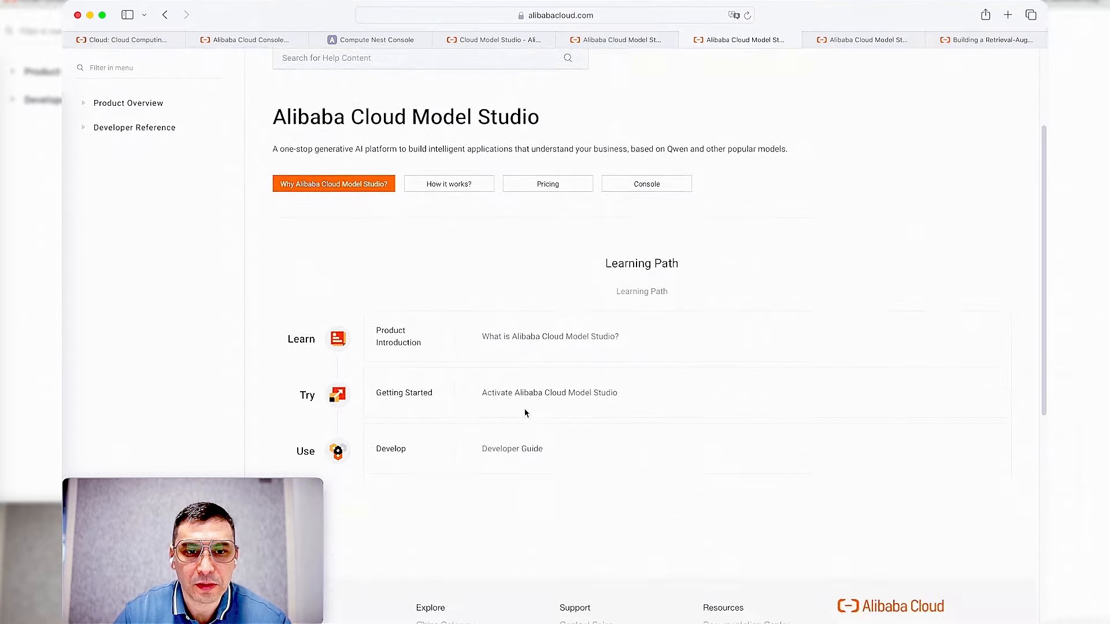
{"action": "scroll", "coordinate": [523, 422], "scroll_direction": "up", "scroll_amount": 4}
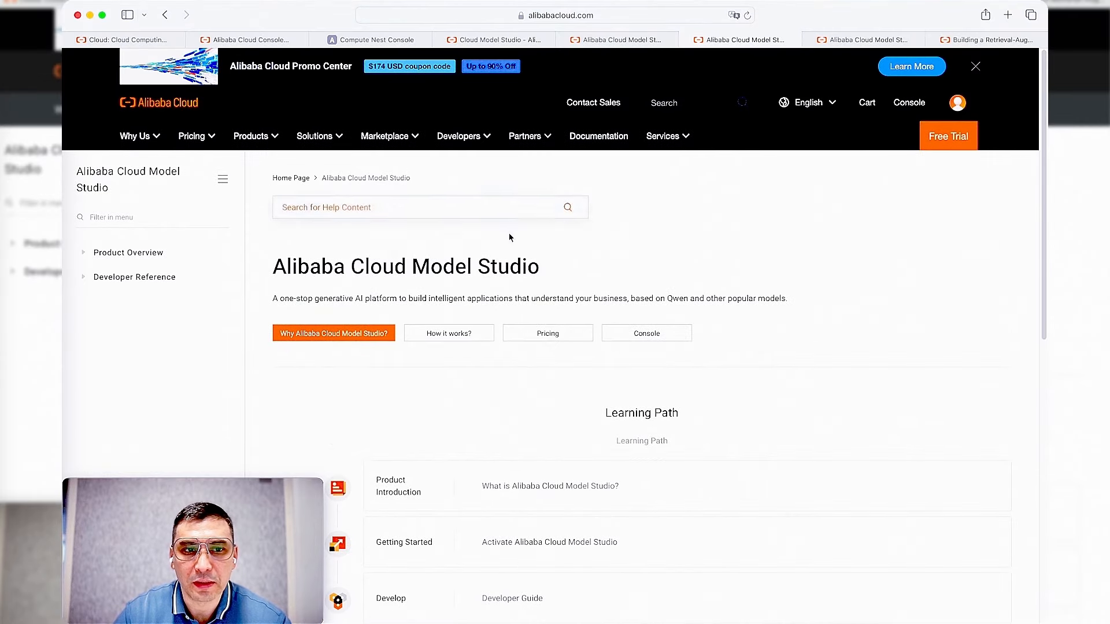
{"action": "left_click", "coordinate": [173, 281]}
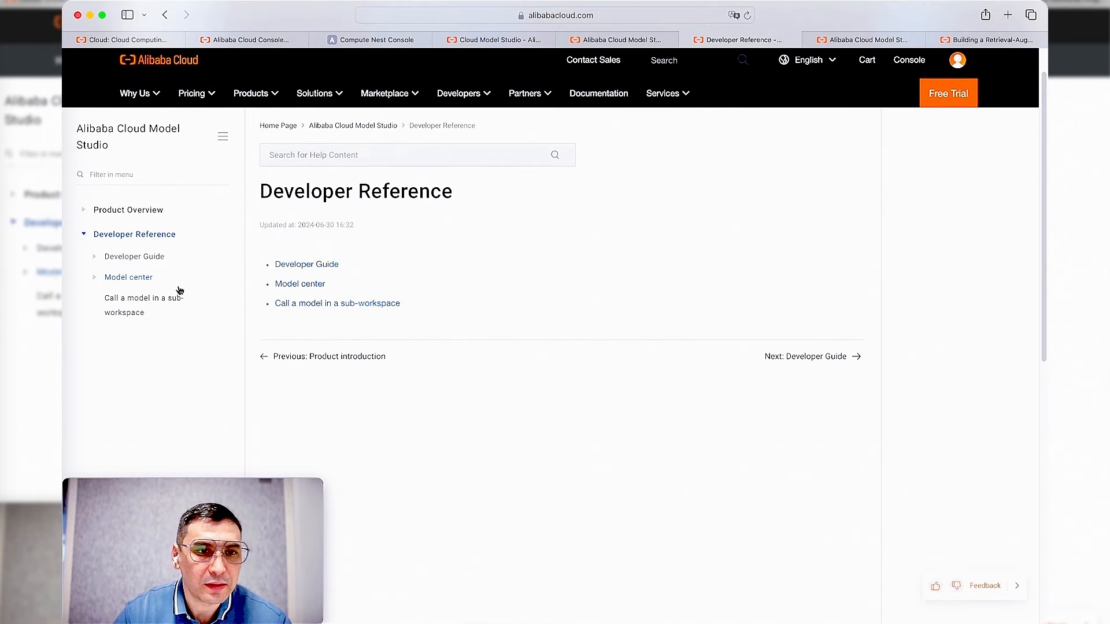
{"action": "left_click", "coordinate": [138, 258]}
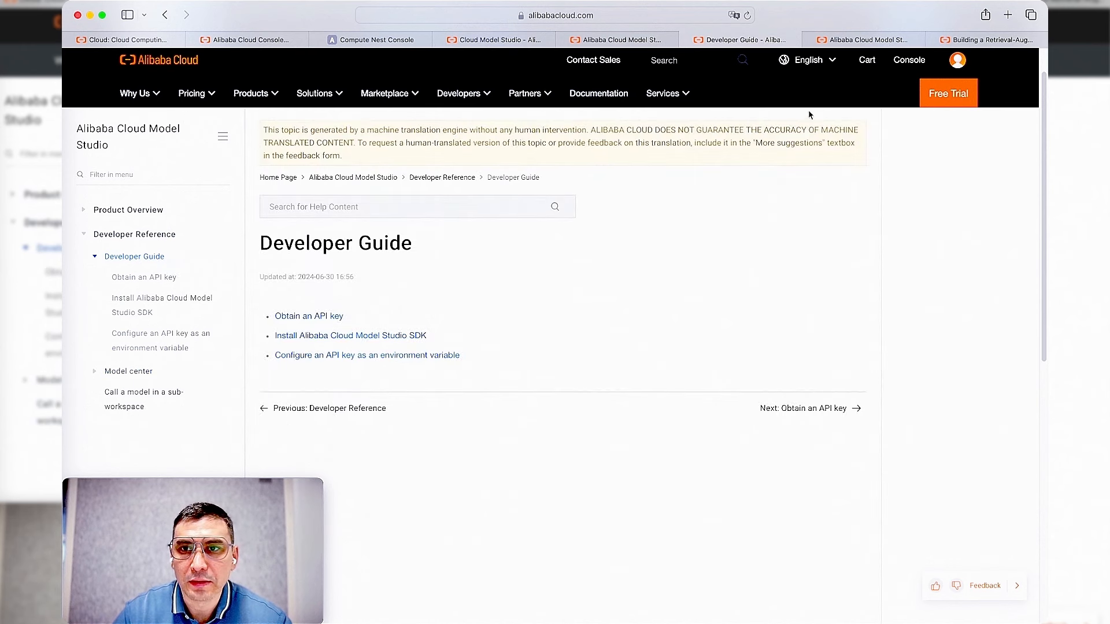
Step: Search the web for "langchain" in a new browser tab
{"action": "left_click", "coordinate": [1007, 15]}
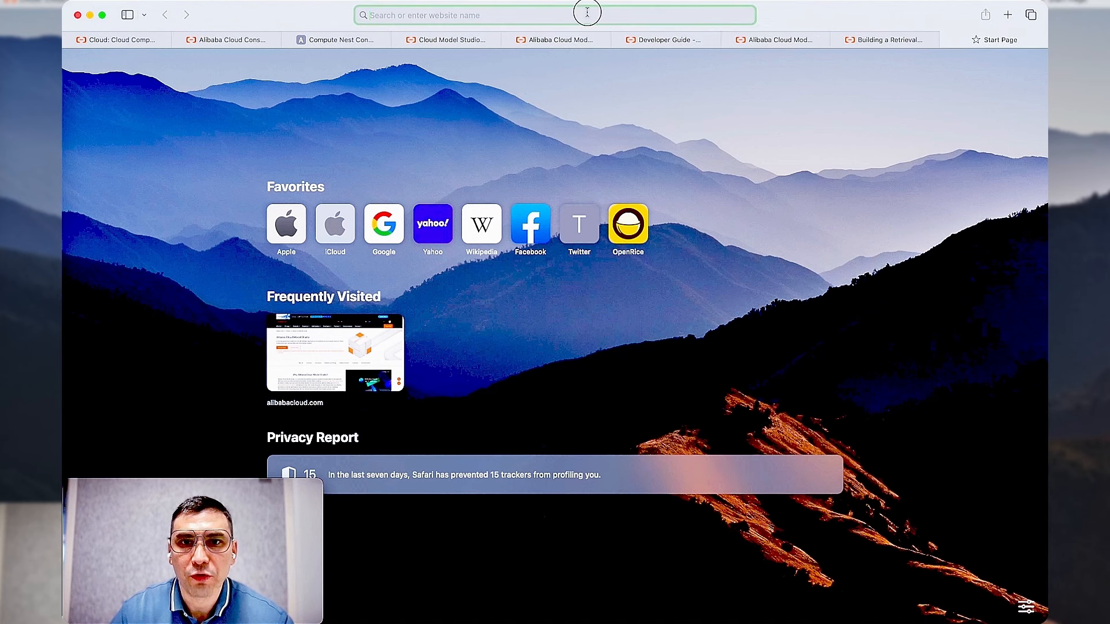
{"action": "type", "text": "lan"}
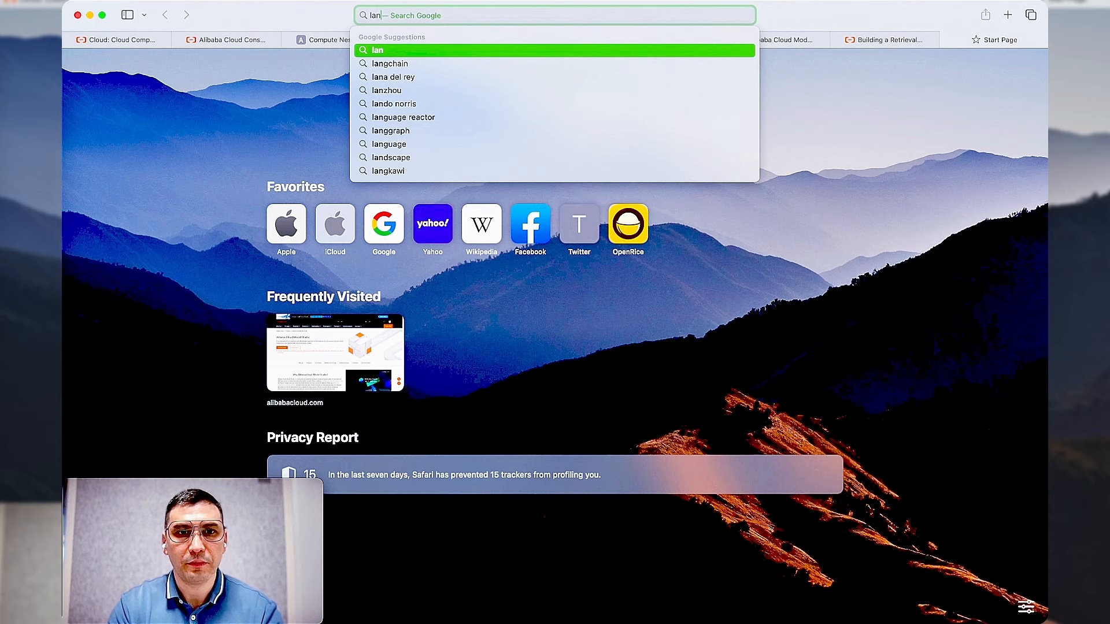
{"action": "type", "text": "gchain"}
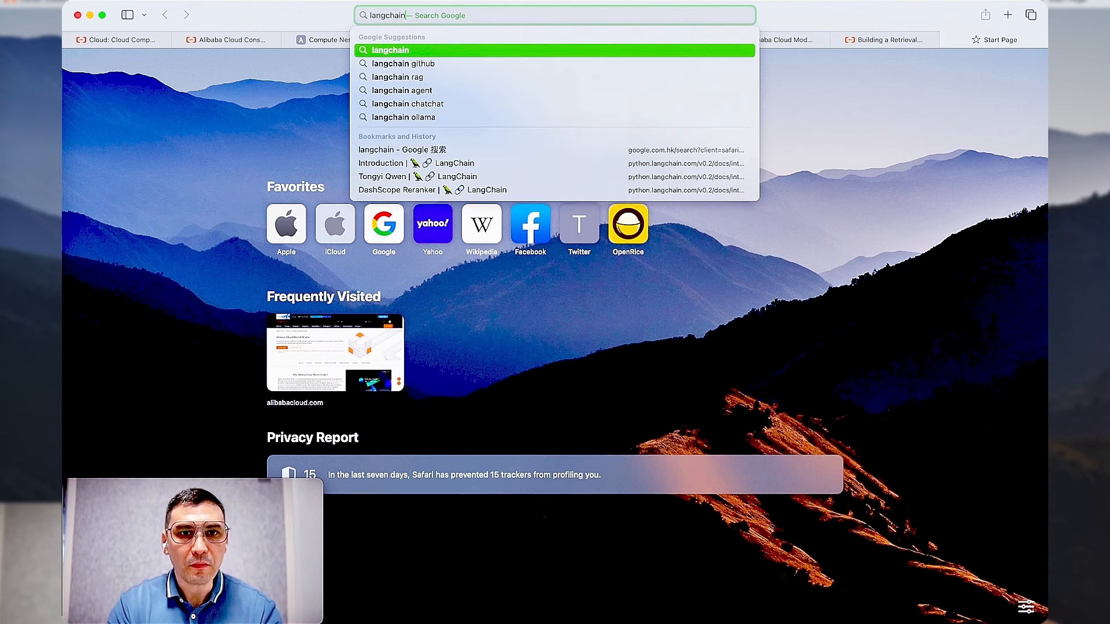
{"action": "key", "text": "Return"}
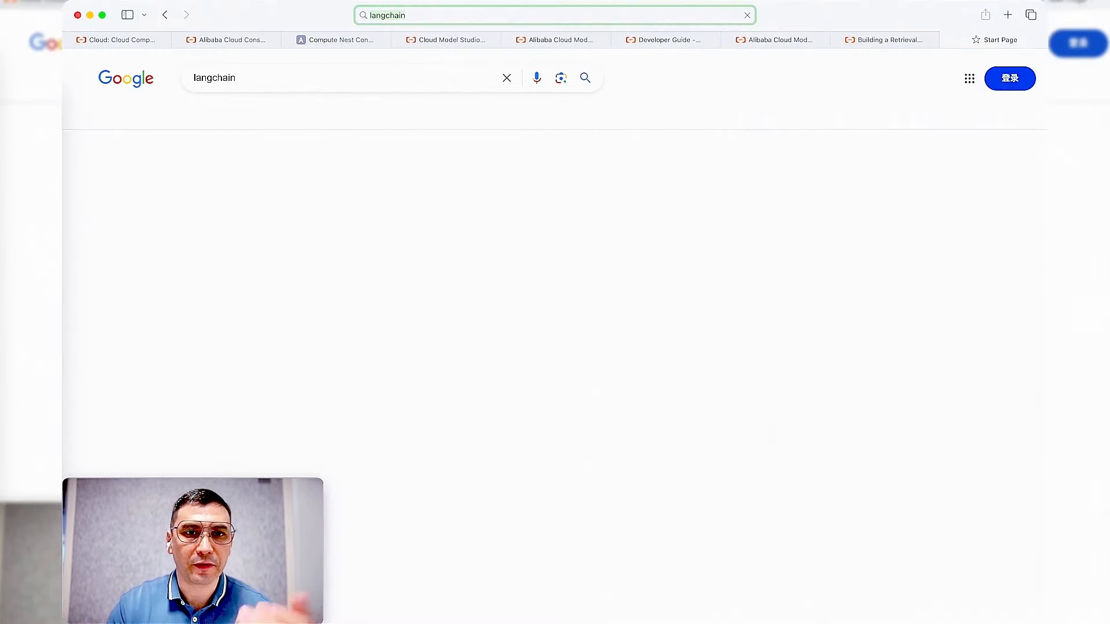
Step: Open the official LangChain website in its own tab and close the search results tab
{"action": "left_click", "coordinate": [222, 182]}
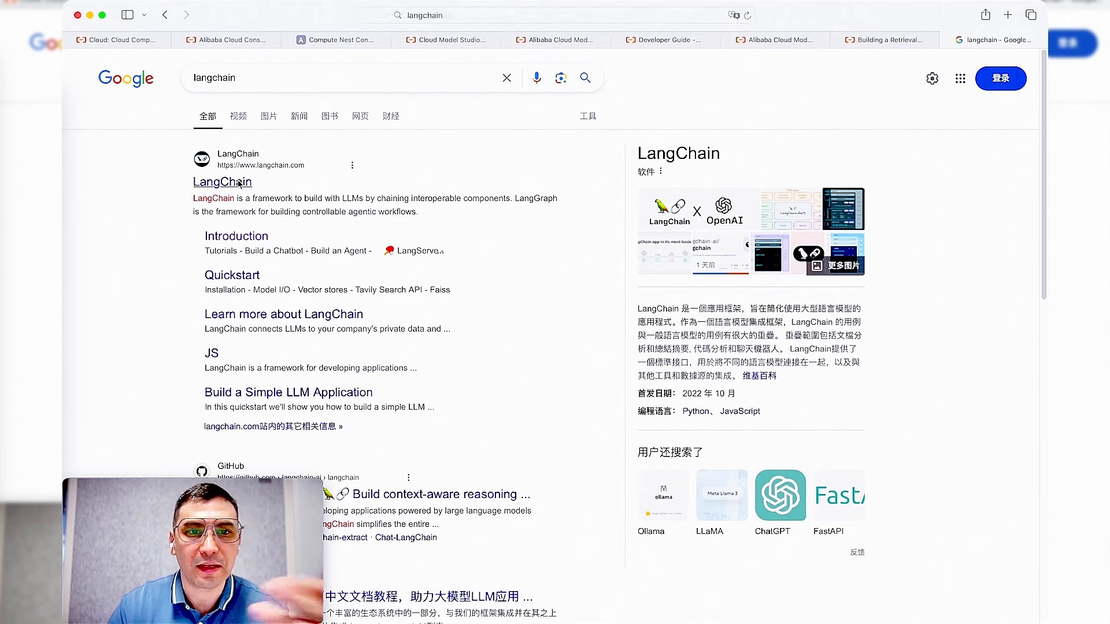
{"action": "left_click", "coordinate": [881, 41]}
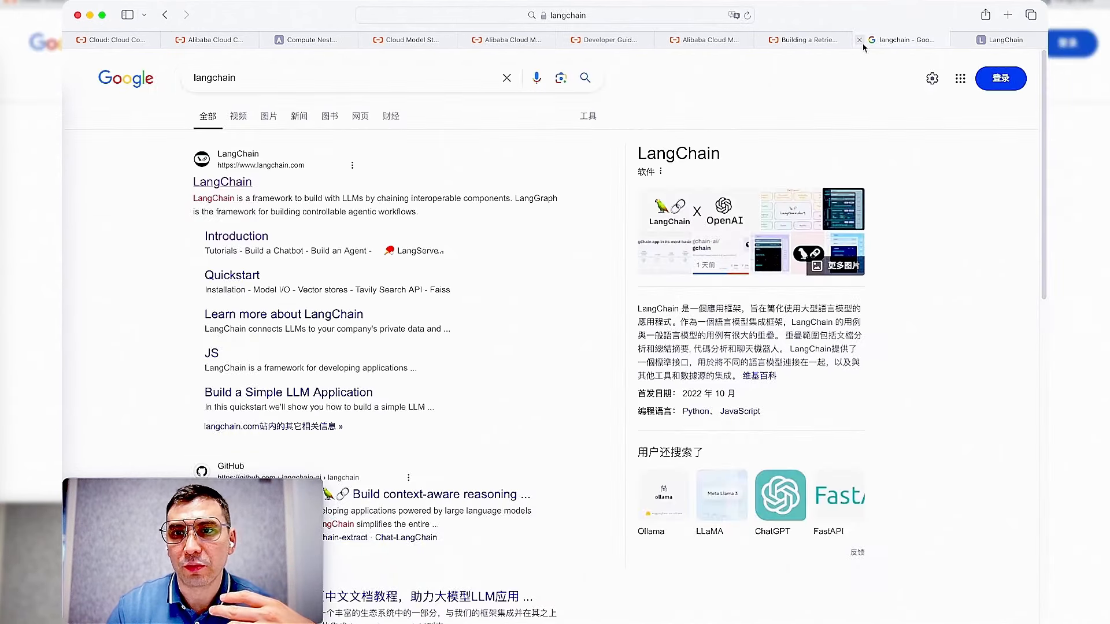
{"action": "left_click", "coordinate": [861, 40]}
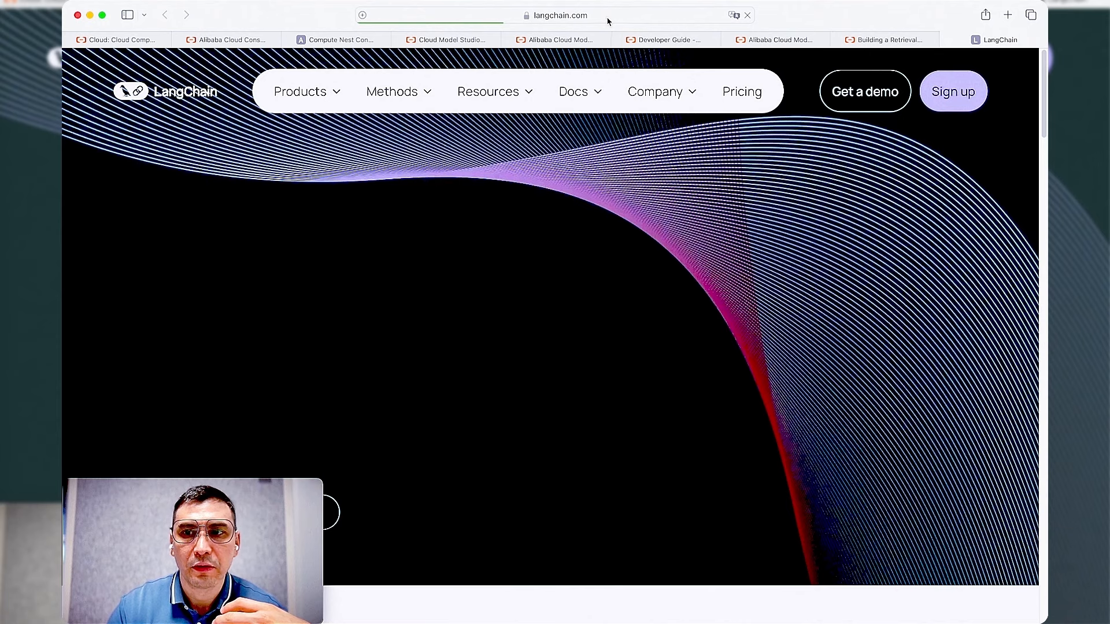
Step: Search the web for "alibab cloud langchain" in a new tab and open LangChain's Alibaba Cloud PAI EAS page
{"action": "left_click", "coordinate": [1007, 15]}
{"action": "type", "text": "alibab cl"}
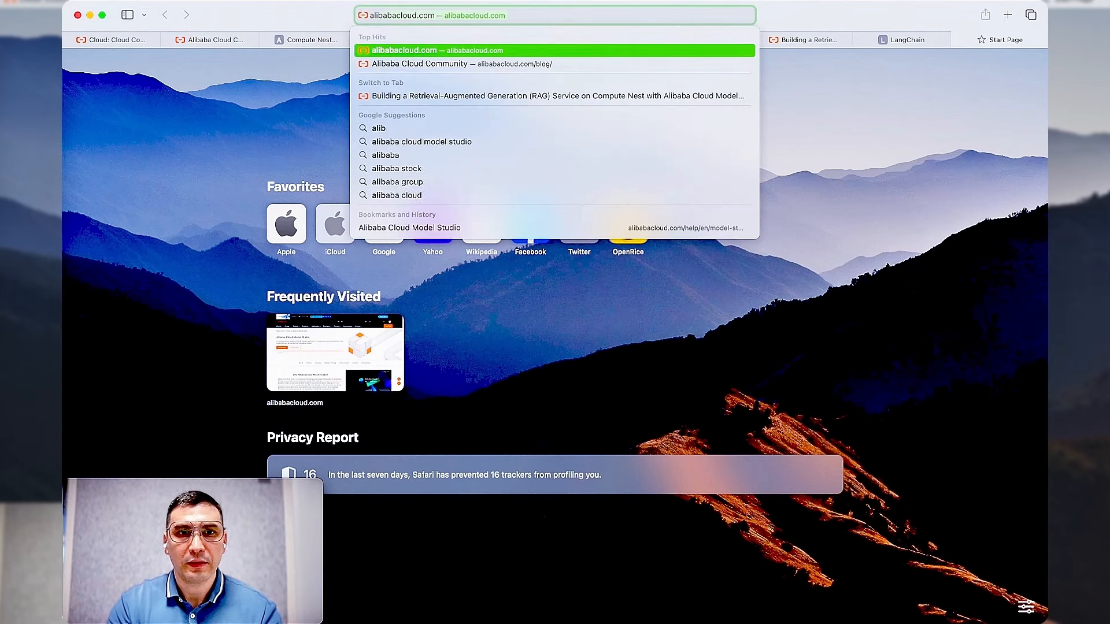
{"action": "type", "text": "ou"}
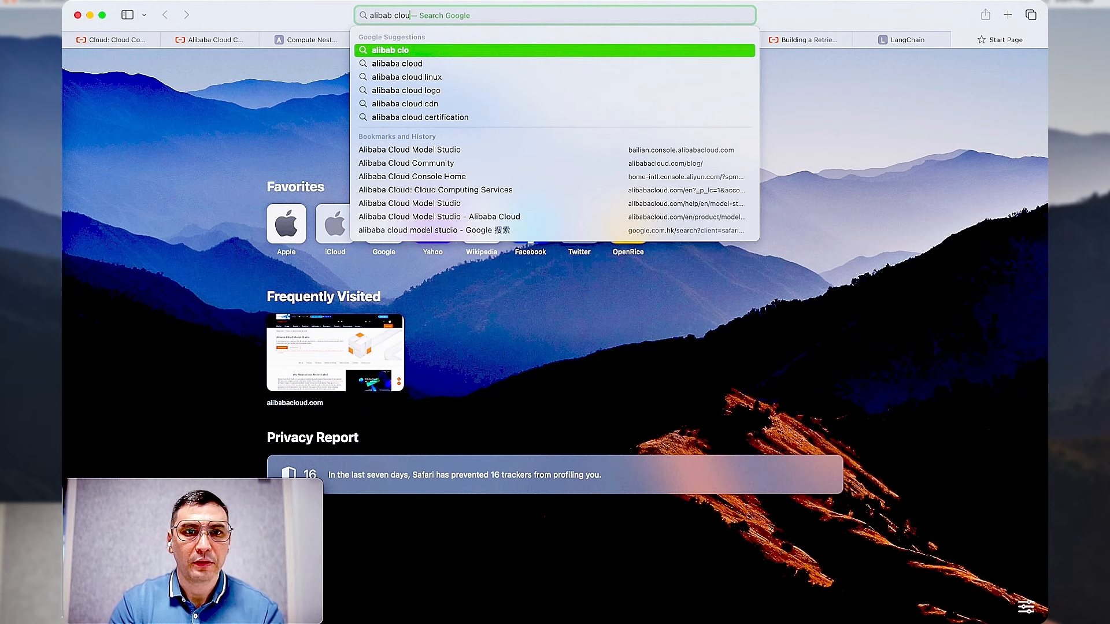
{"action": "type", "text": "d lang"}
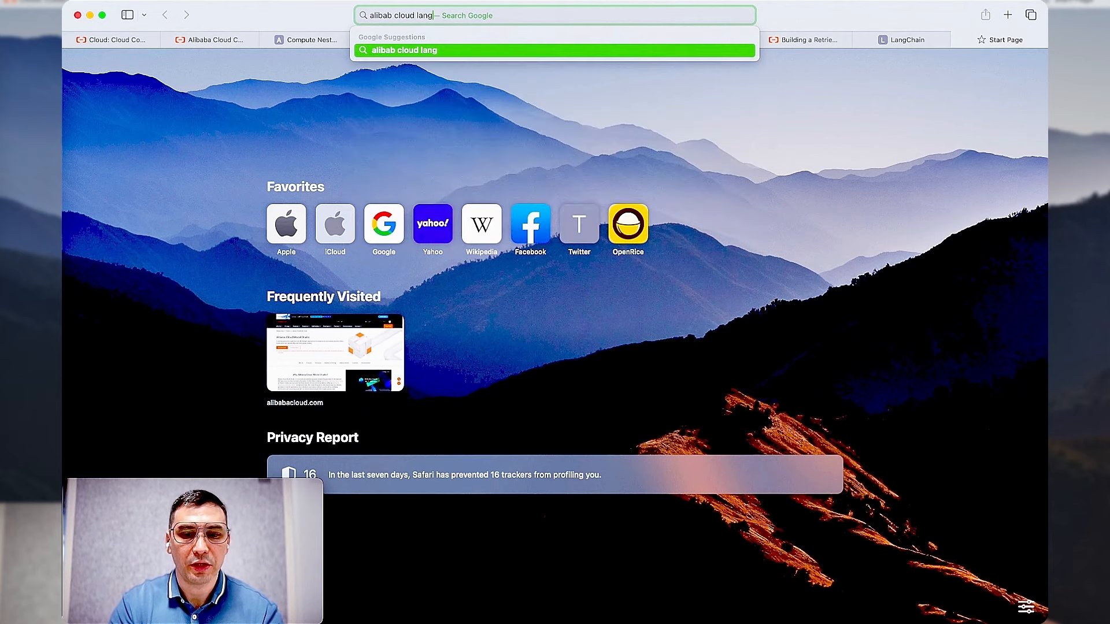
{"action": "type", "text": "chiain"}
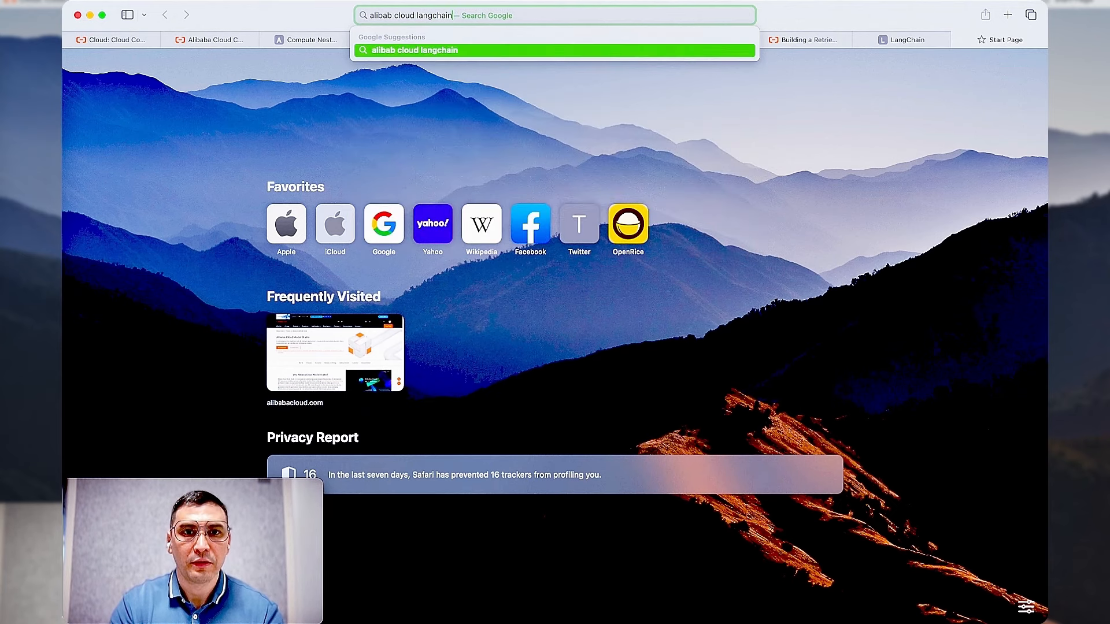
{"action": "key", "text": "Return"}
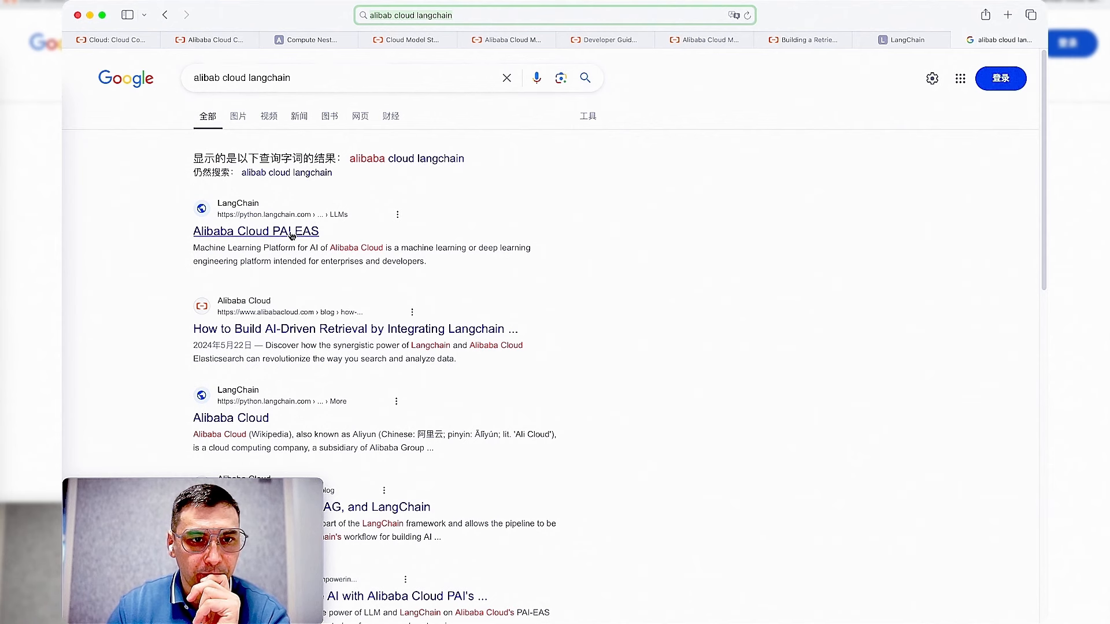
{"action": "left_click", "coordinate": [291, 232]}
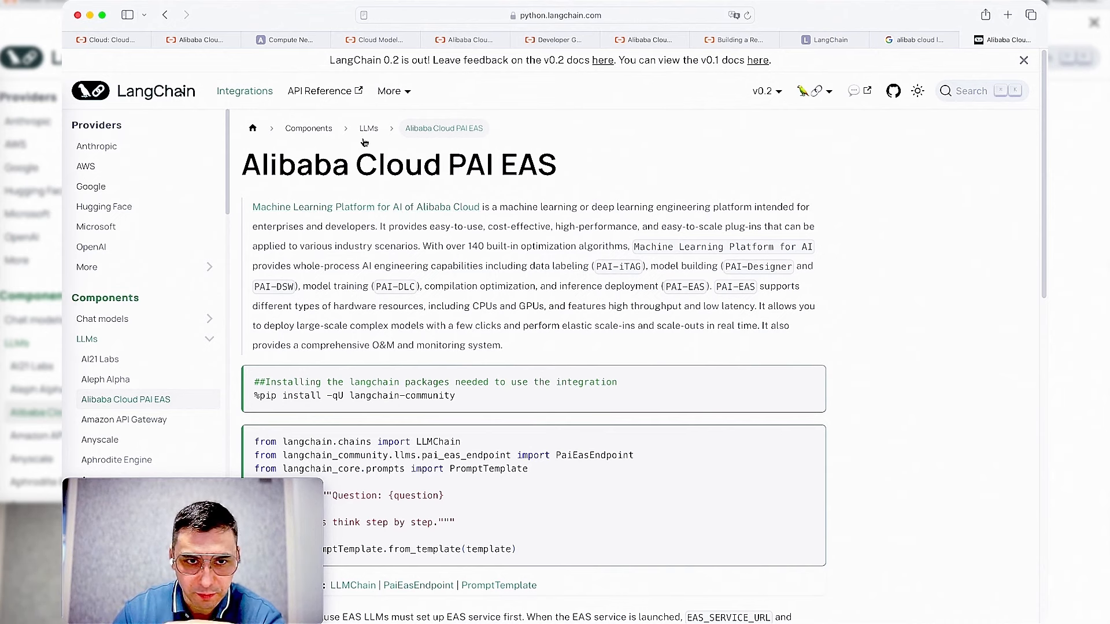
Step: Search the LangChain docs for "alibaba cloud" and open the Tongyi Qwen result on the Alibaba Cloud provider page
{"action": "left_click", "coordinate": [958, 99]}
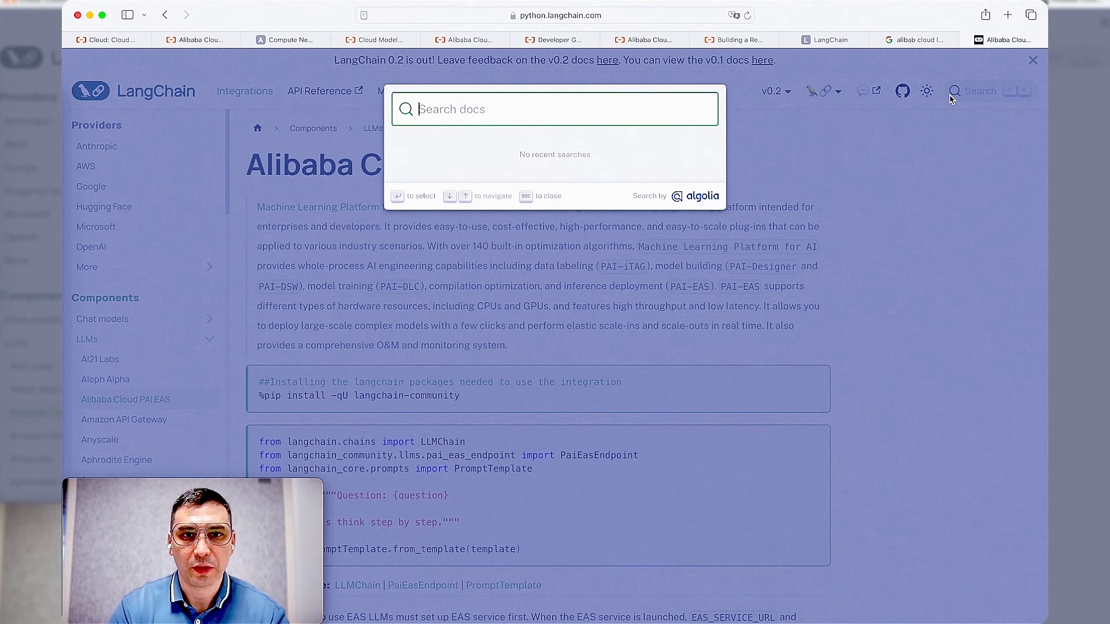
{"action": "type", "text": "alib"}
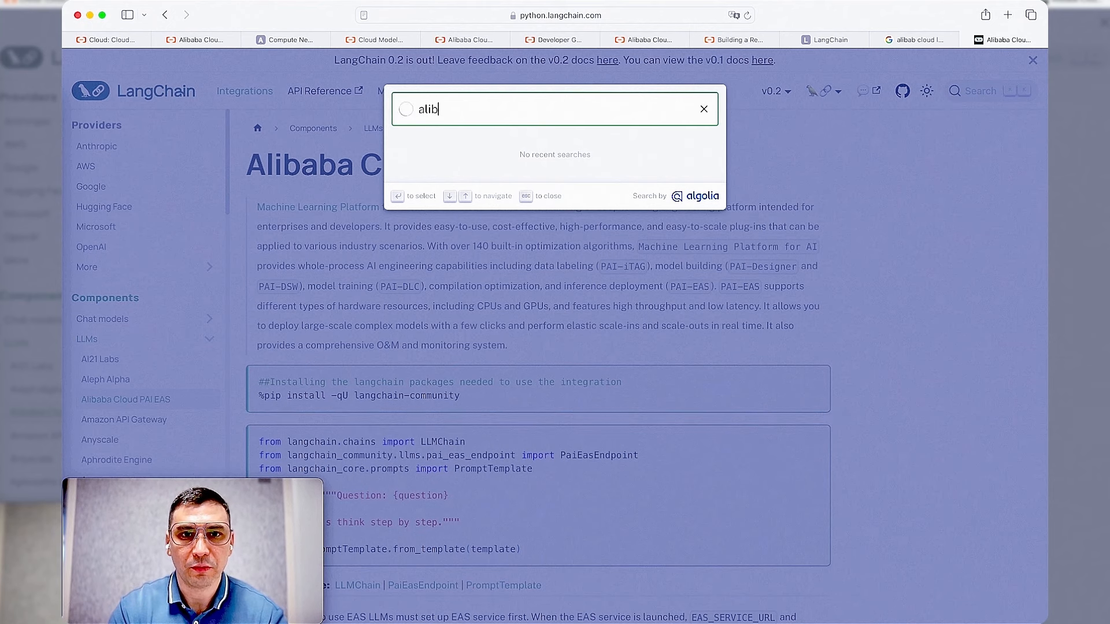
{"action": "type", "text": "aba cloud"}
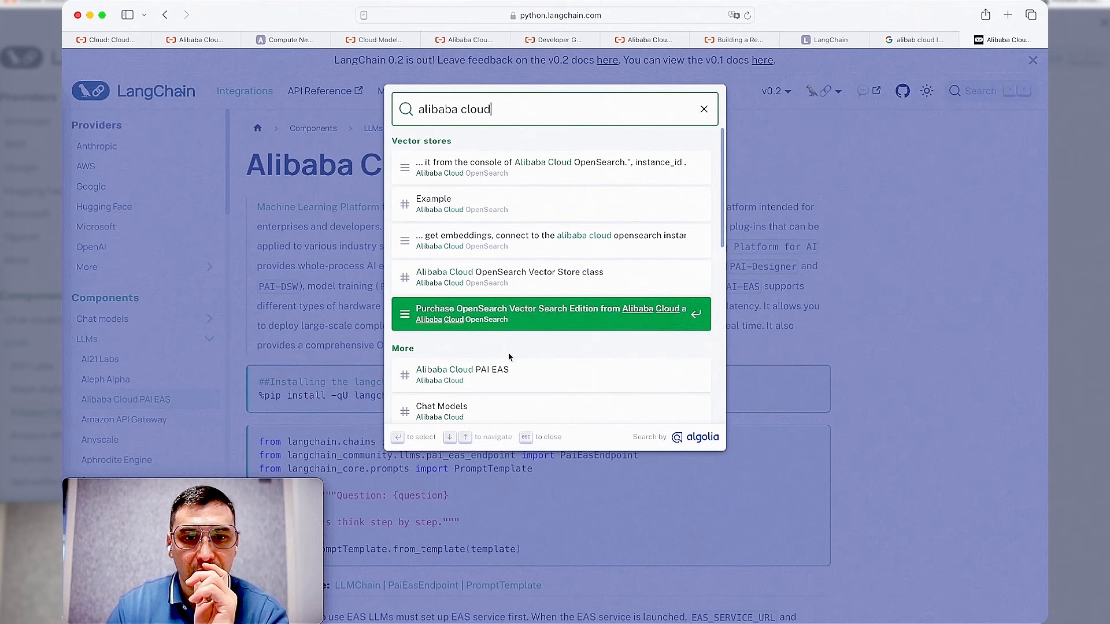
{"action": "scroll", "coordinate": [560, 335], "scroll_direction": "down", "scroll_amount": 3}
{"action": "scroll", "coordinate": [560, 333], "scroll_direction": "down", "scroll_amount": 1}
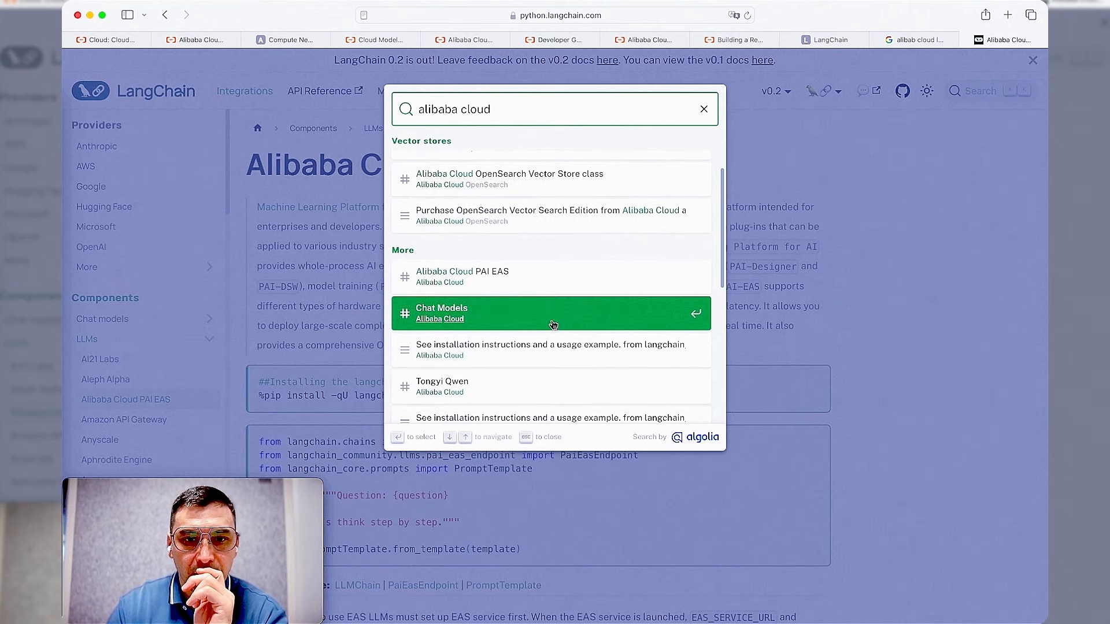
{"action": "scroll", "coordinate": [553, 325], "scroll_direction": "down", "scroll_amount": 2}
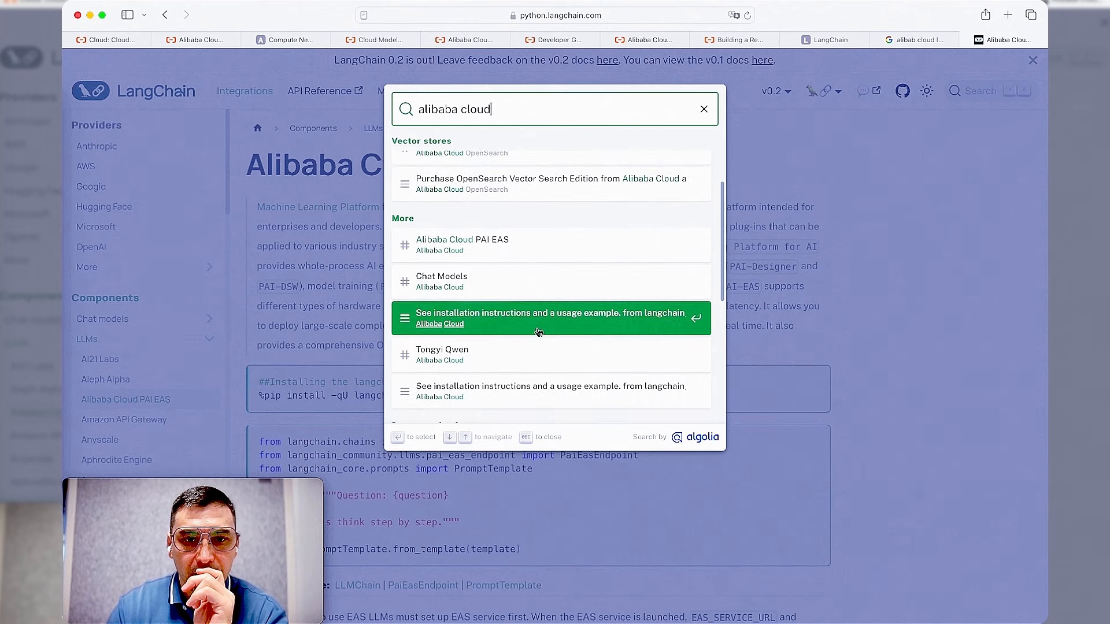
{"action": "left_click", "coordinate": [466, 358]}
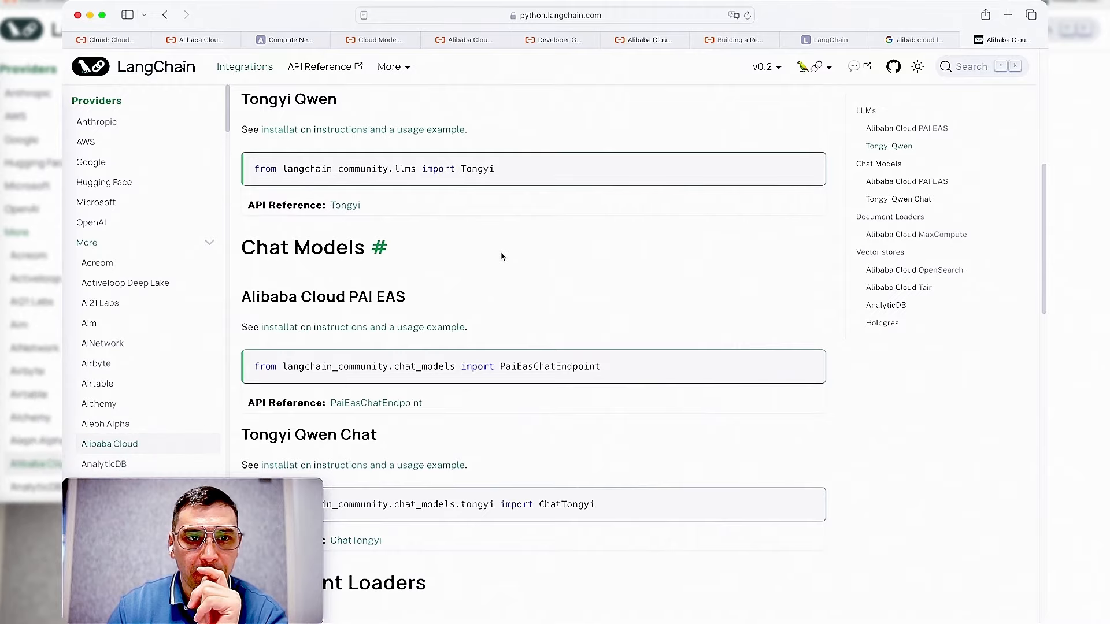
Step: Examine the LLM, chat model, document loader and vector store integrations on LangChain's Alibaba Cloud provider page
{"action": "scroll", "coordinate": [501, 256], "scroll_direction": "up", "scroll_amount": 7}
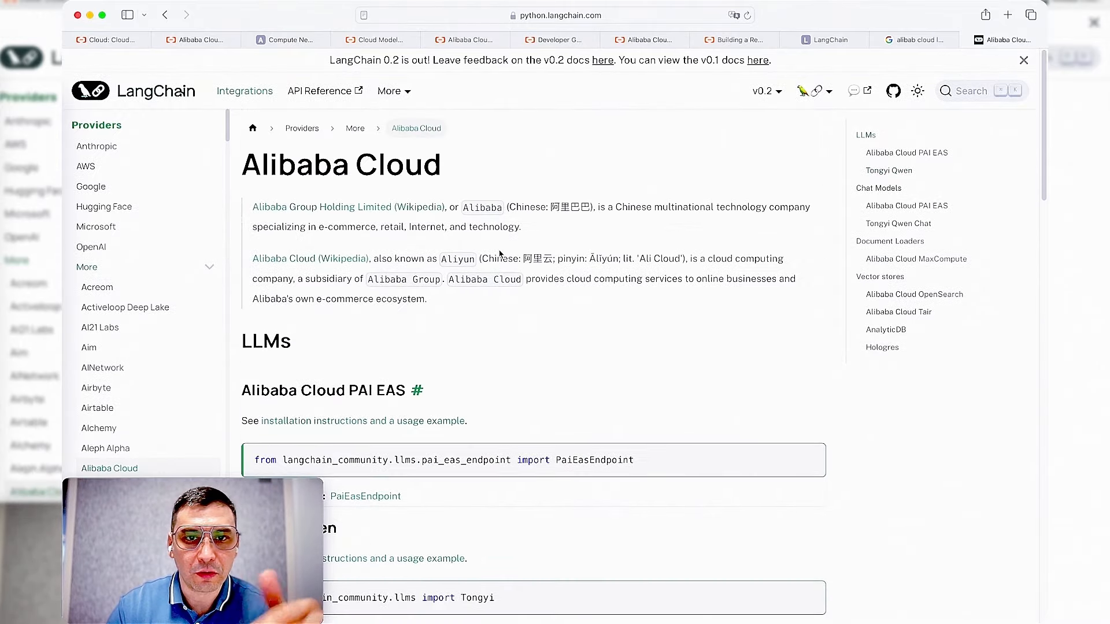
{"action": "scroll", "coordinate": [501, 254], "scroll_direction": "down", "scroll_amount": 3}
{"action": "scroll", "coordinate": [501, 253], "scroll_direction": "up", "scroll_amount": 4}
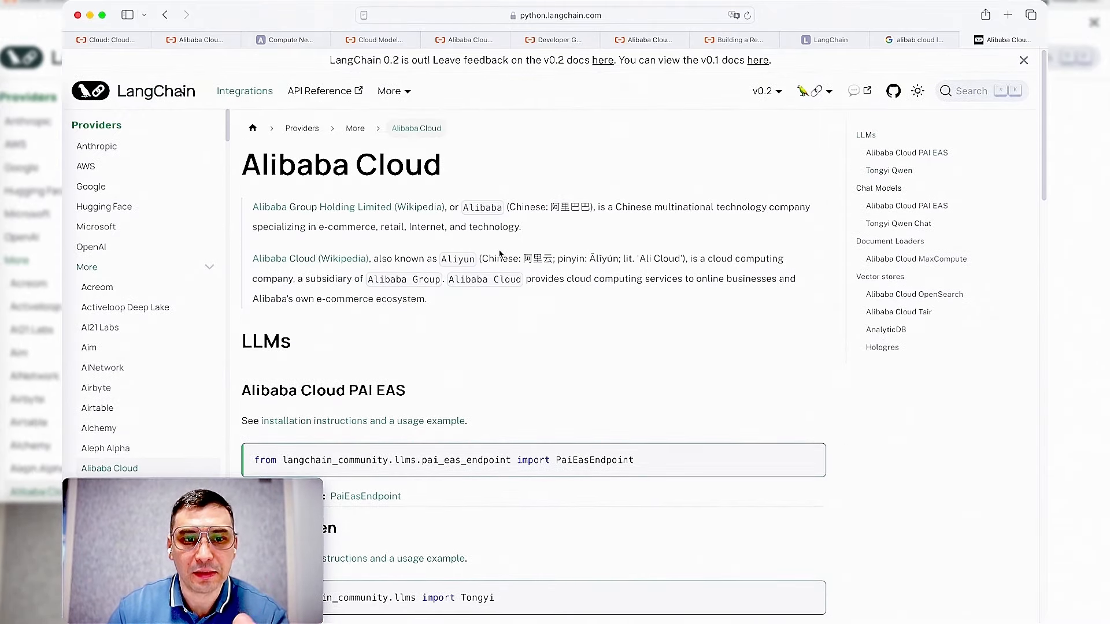
{"action": "left_click_drag", "start_coordinate": [240, 490], "coordinate": [970, 22]}
{"action": "scroll", "coordinate": [431, 283], "scroll_direction": "down", "scroll_amount": 2}
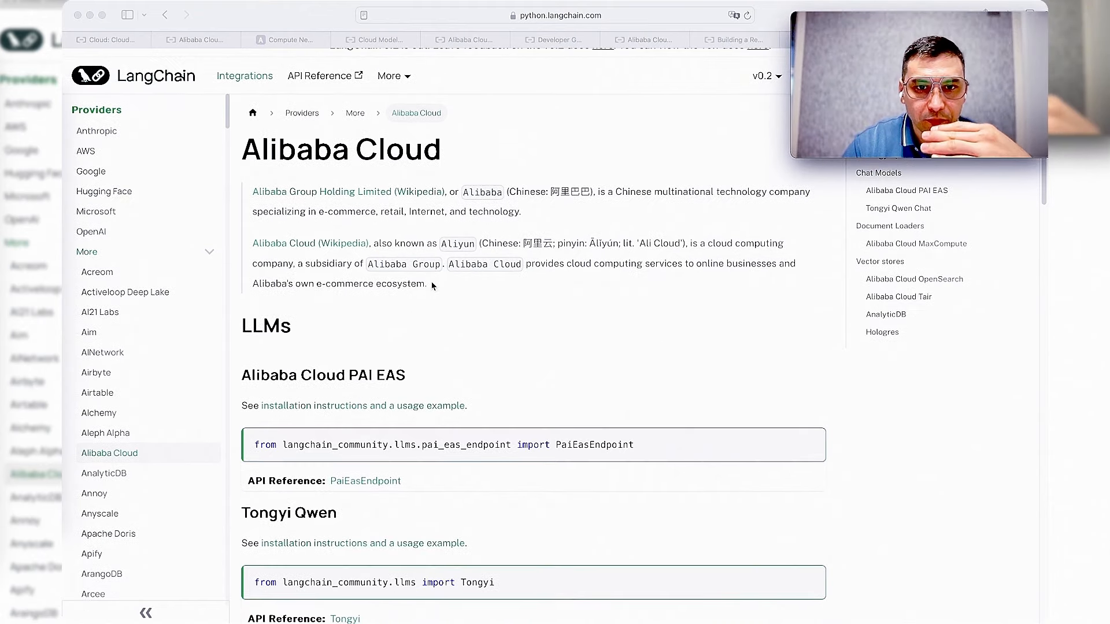
{"action": "scroll", "coordinate": [433, 284], "scroll_direction": "down", "scroll_amount": 2}
{"action": "scroll", "coordinate": [383, 316], "scroll_direction": "down", "scroll_amount": 3}
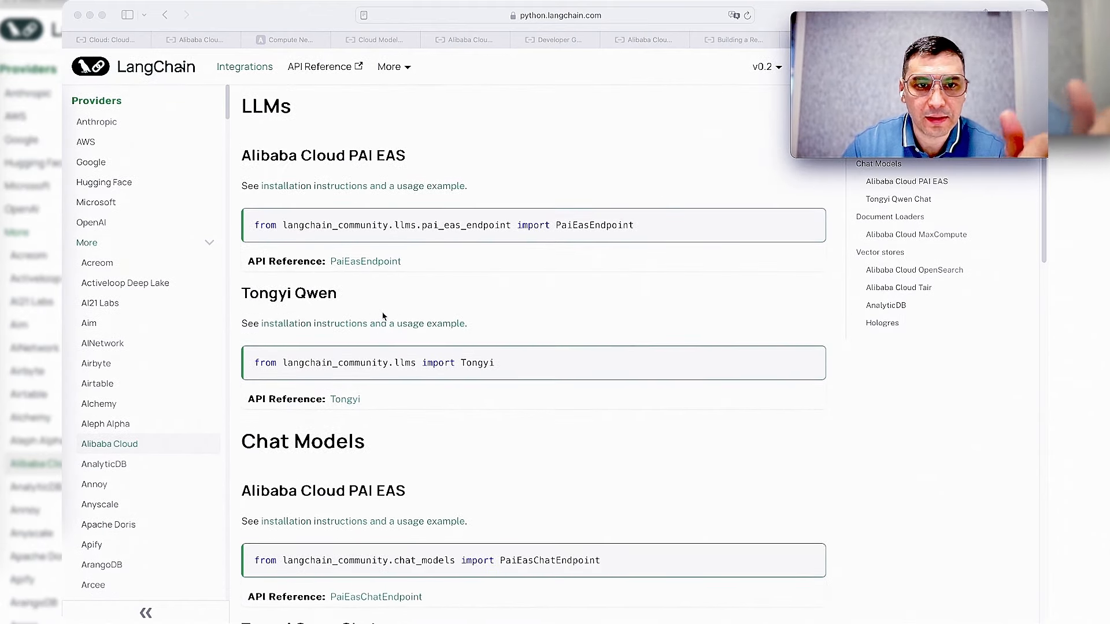
{"action": "scroll", "coordinate": [383, 317], "scroll_direction": "down", "scroll_amount": 1}
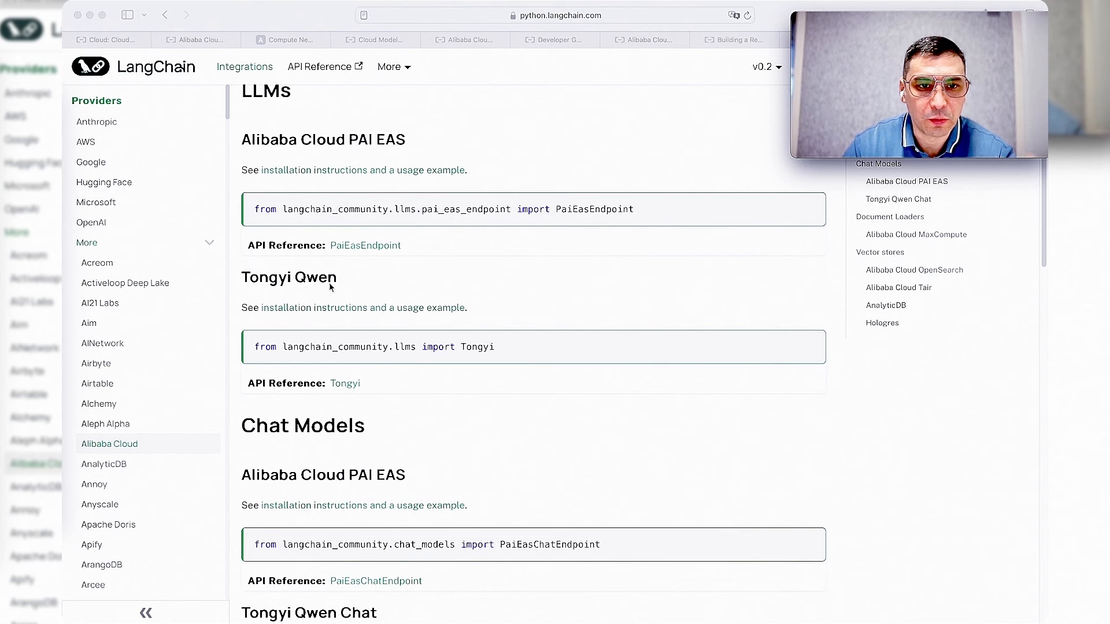
{"action": "scroll", "coordinate": [339, 231], "scroll_direction": "up", "scroll_amount": 1}
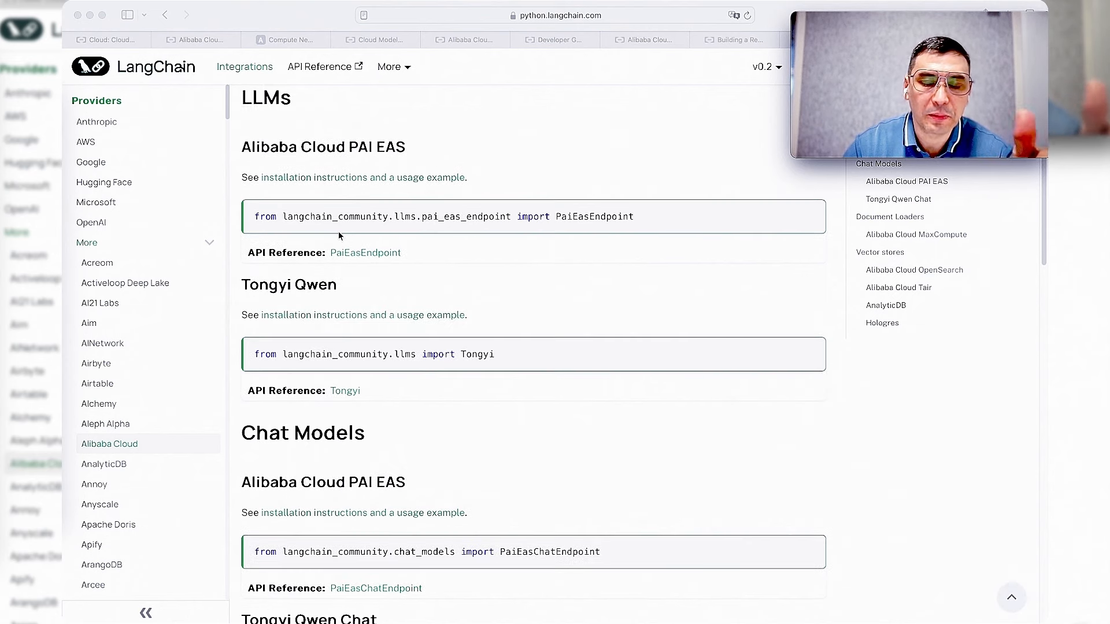
{"action": "scroll", "coordinate": [317, 277], "scroll_direction": "down", "scroll_amount": 1}
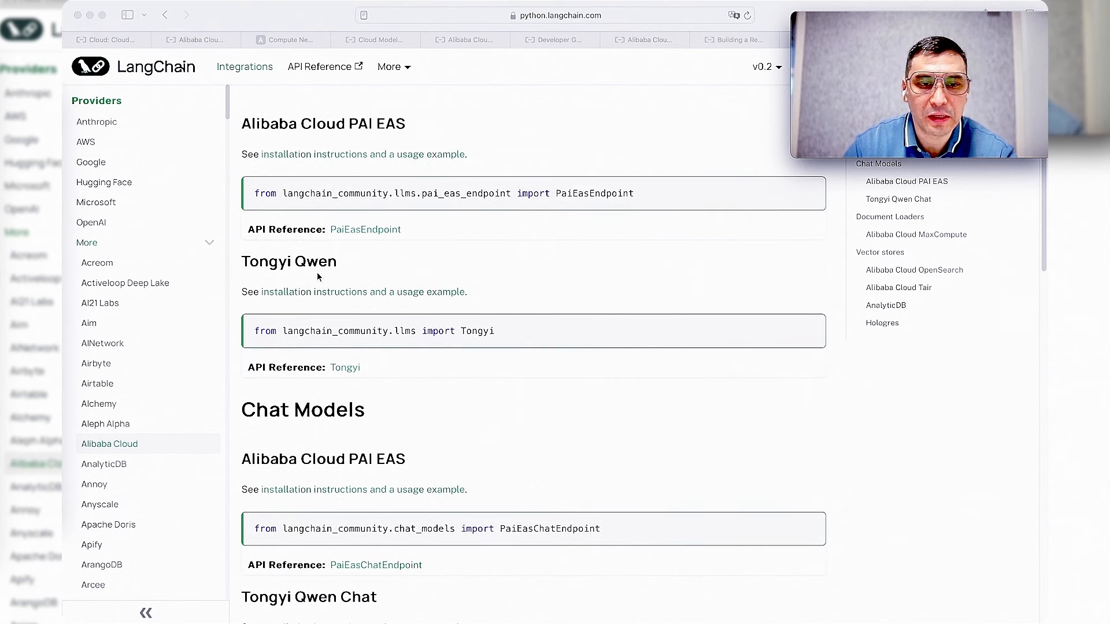
{"action": "scroll", "coordinate": [318, 277], "scroll_direction": "down", "scroll_amount": 1}
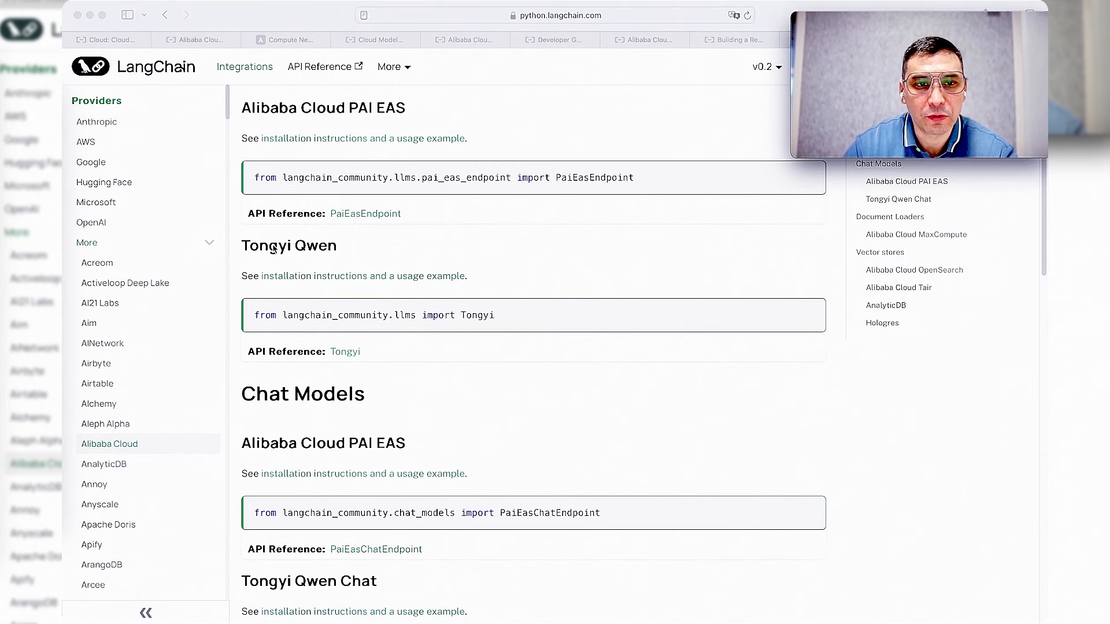
{"action": "scroll", "coordinate": [345, 254], "scroll_direction": "down", "scroll_amount": 4}
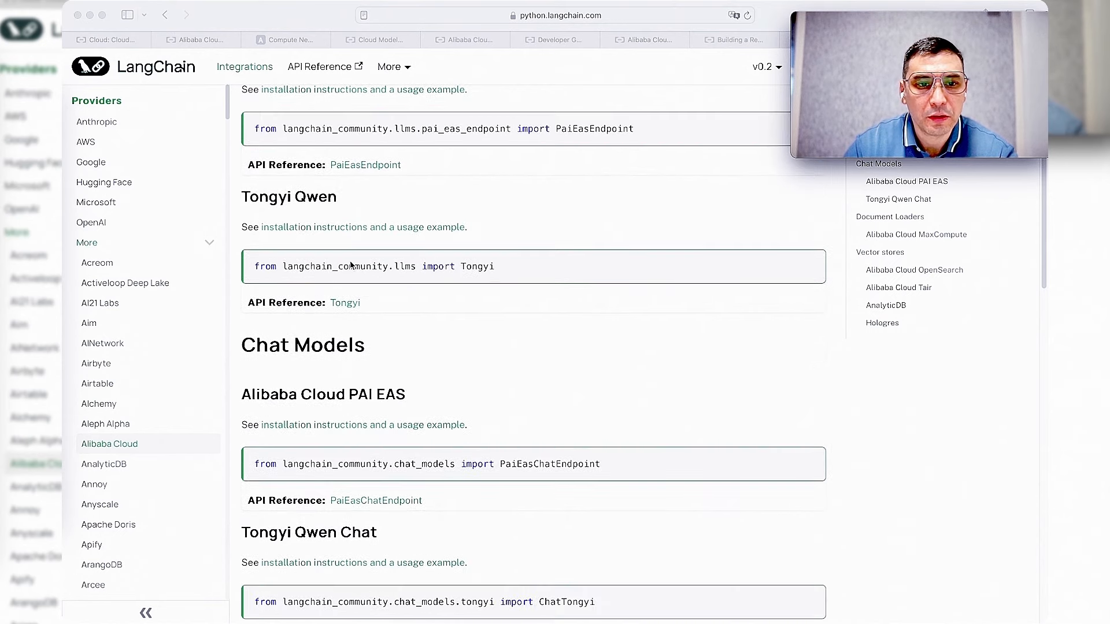
{"action": "scroll", "coordinate": [353, 281], "scroll_direction": "down", "scroll_amount": 10}
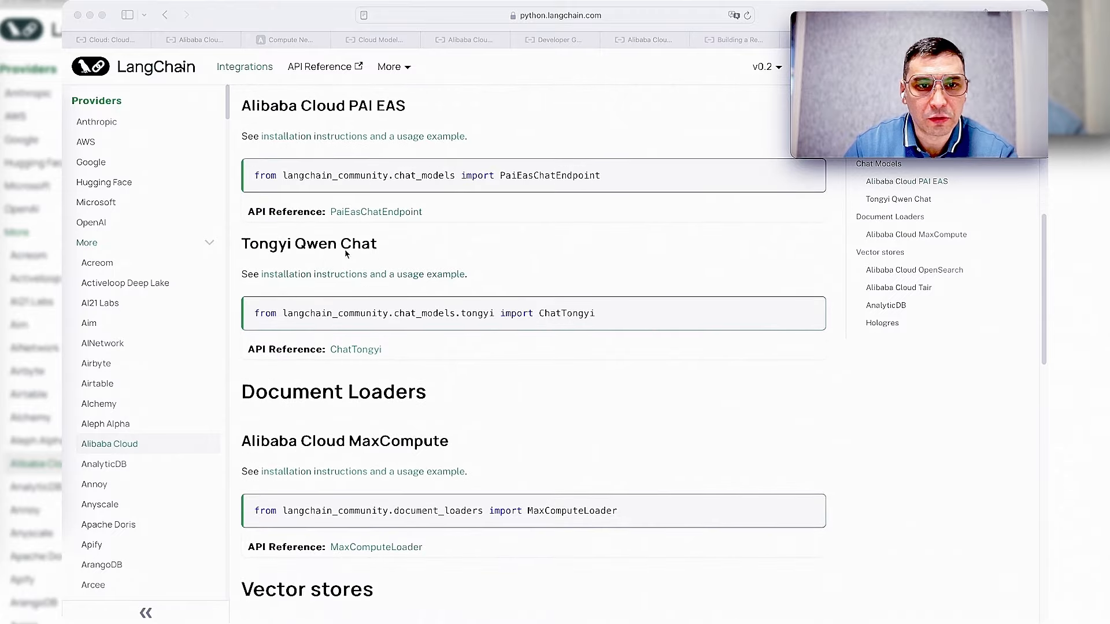
{"action": "scroll", "coordinate": [388, 255], "scroll_direction": "down", "scroll_amount": 6}
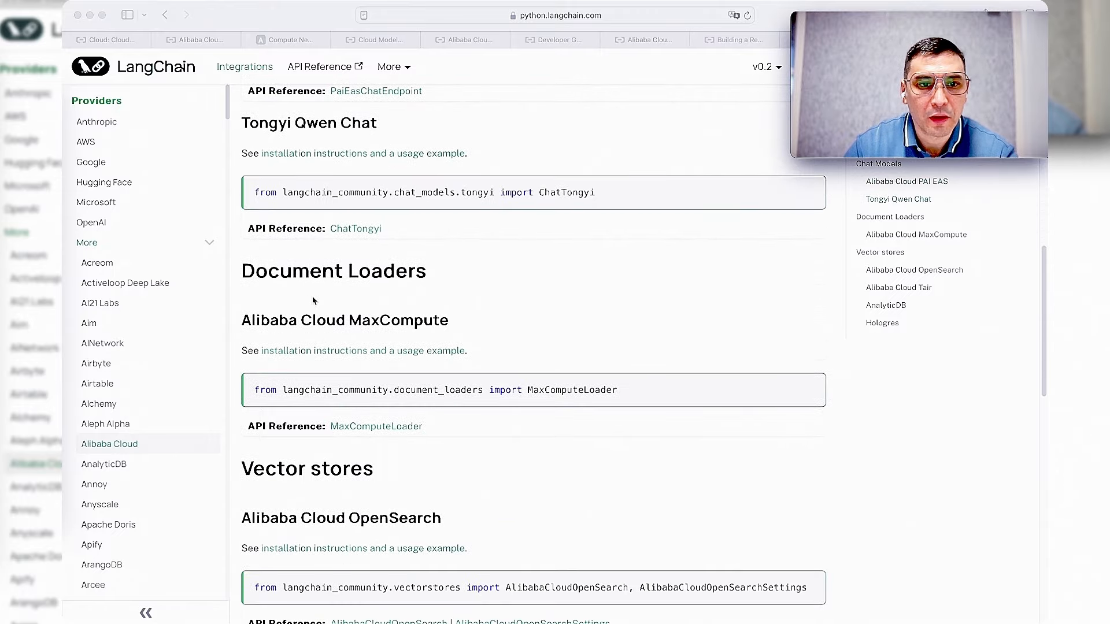
{"action": "scroll", "coordinate": [374, 292], "scroll_direction": "up", "scroll_amount": 6}
{"action": "scroll", "coordinate": [371, 283], "scroll_direction": "down", "scroll_amount": 4}
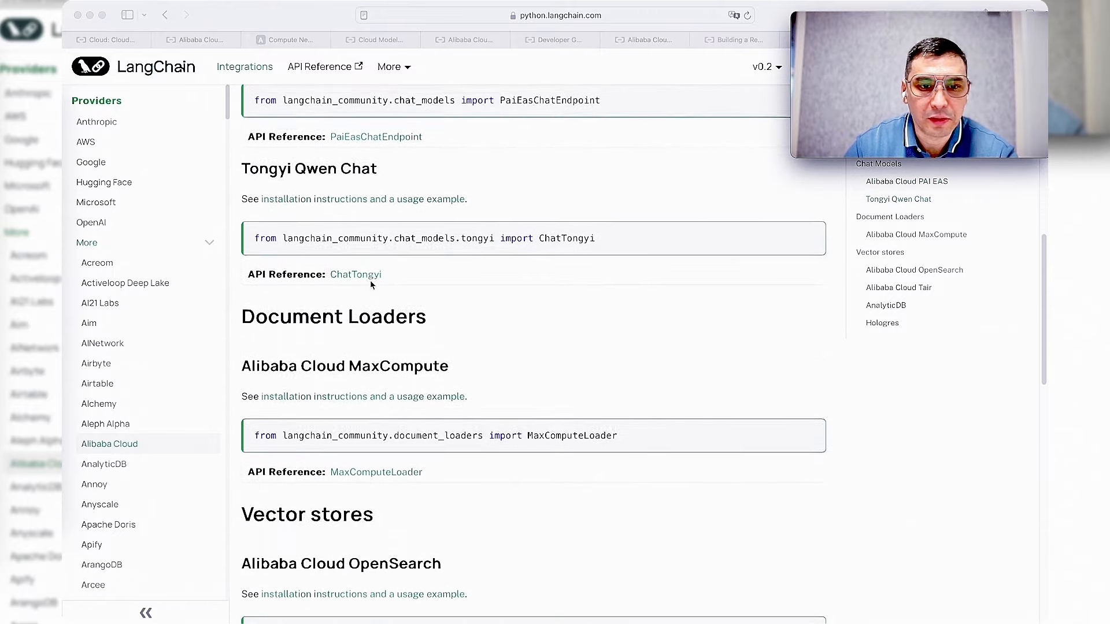
Step: Review the provider page's remaining integrations and open the Tongyi Qwen Chat installation instructions and usage example
{"action": "scroll", "coordinate": [373, 287], "scroll_direction": "down", "scroll_amount": 4}
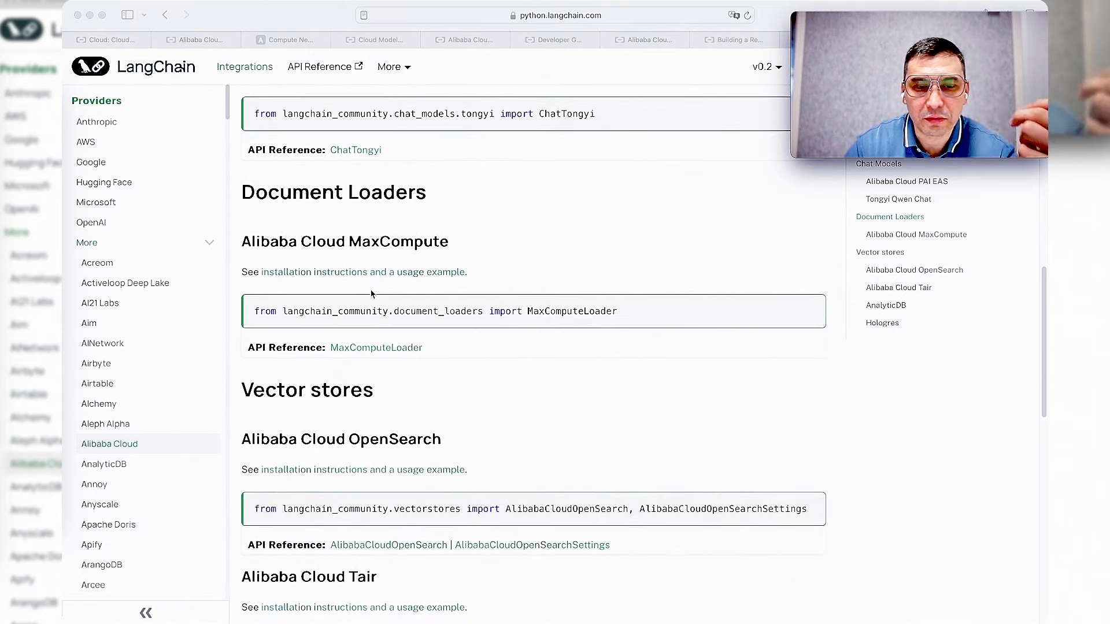
{"action": "scroll", "coordinate": [371, 294], "scroll_direction": "down", "scroll_amount": 5}
{"action": "scroll", "coordinate": [372, 292], "scroll_direction": "up", "scroll_amount": 10}
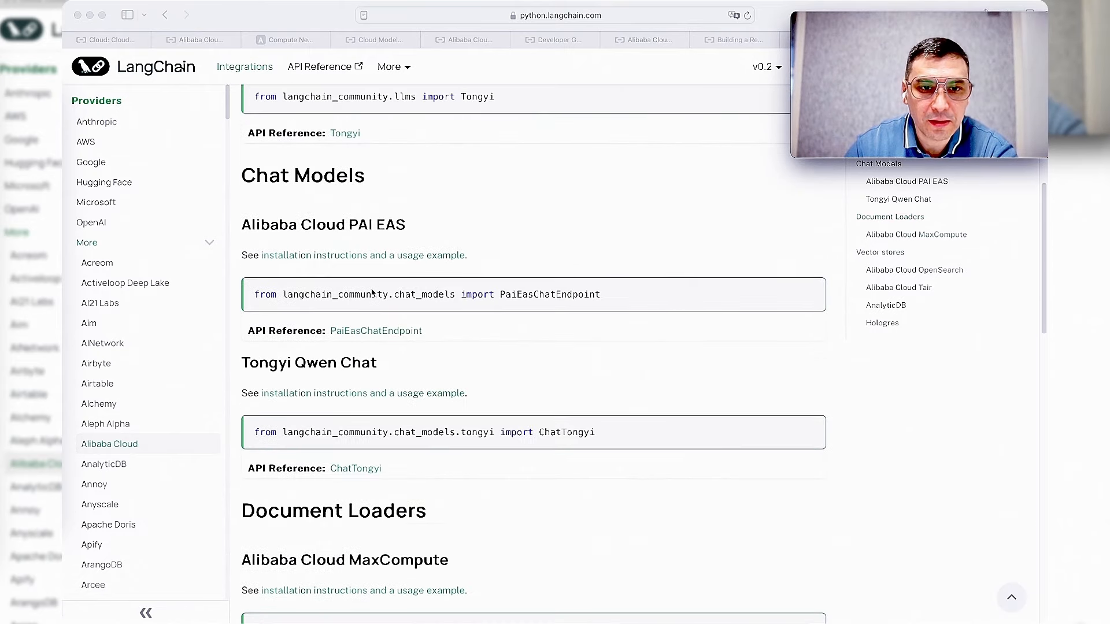
{"action": "scroll", "coordinate": [372, 290], "scroll_direction": "down", "scroll_amount": 1}
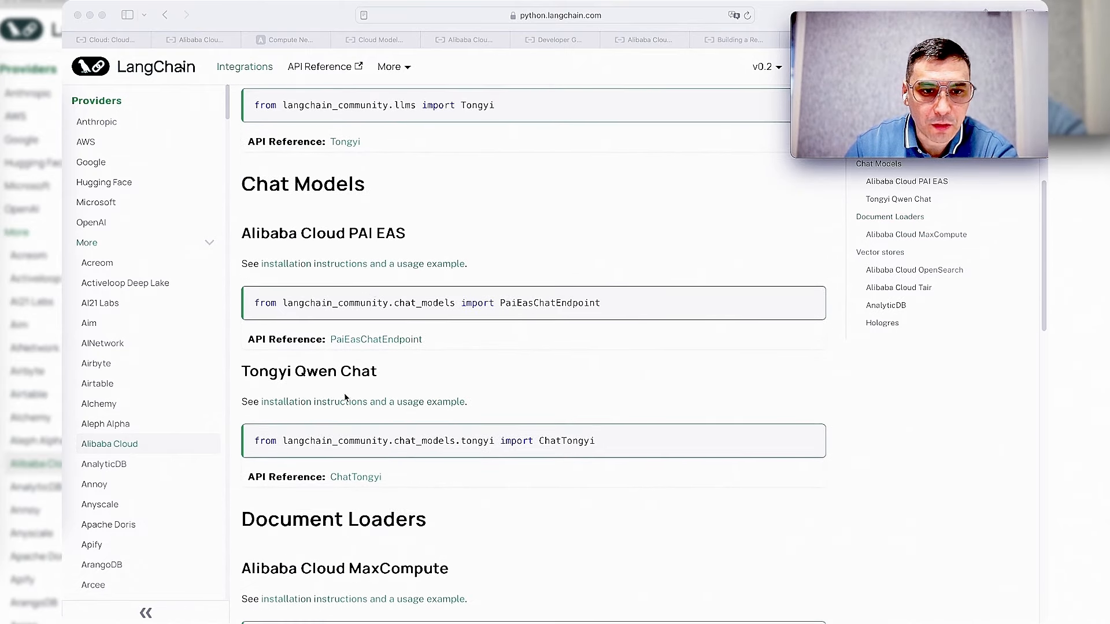
{"action": "left_click", "coordinate": [423, 404]}
Step: Examine the dashscope installation command and the DASHSCOPE_API_KEY token code on the ChatTongyi page
{"action": "scroll", "coordinate": [408, 358], "scroll_direction": "down", "scroll_amount": 2}
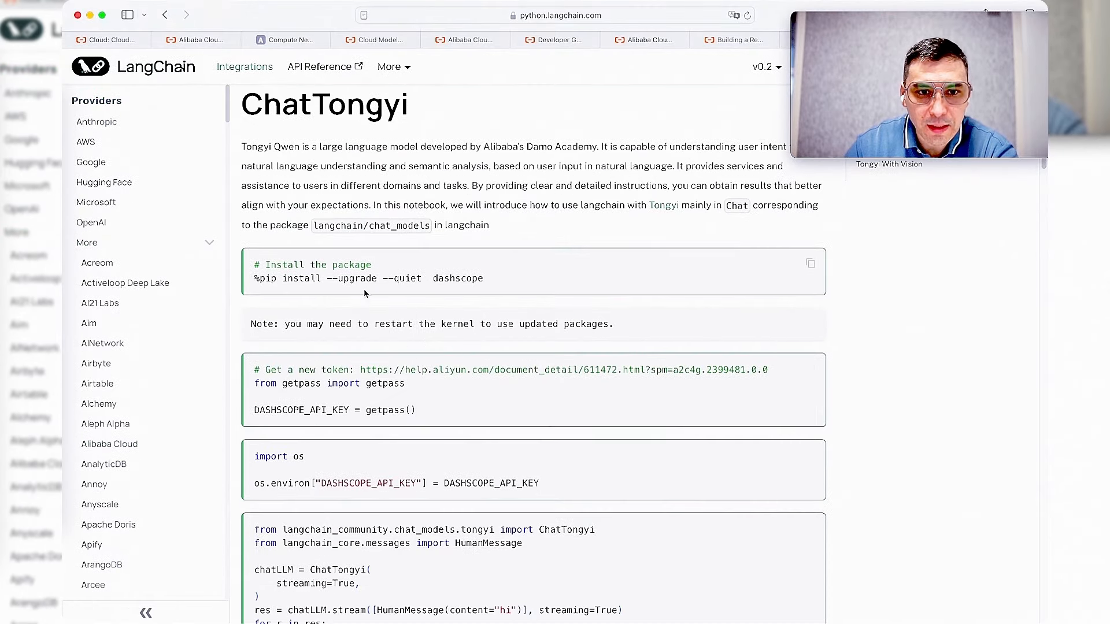
{"action": "scroll", "coordinate": [365, 366], "scroll_direction": "down", "scroll_amount": 2}
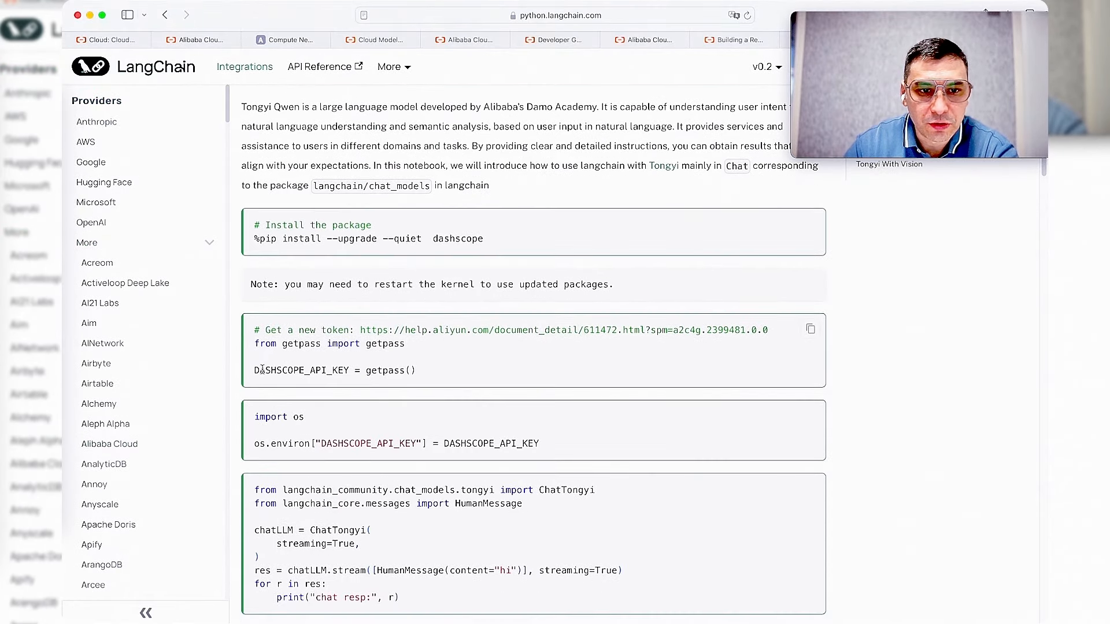
{"action": "mouse_move", "coordinate": [256, 370]}
{"action": "left_mouse_down"}
{"action": "mouse_move", "coordinate": [426, 372]}
{"action": "mouse_move", "coordinate": [251, 371]}
{"action": "left_mouse_up"}
{"action": "left_click", "coordinate": [423, 370]}
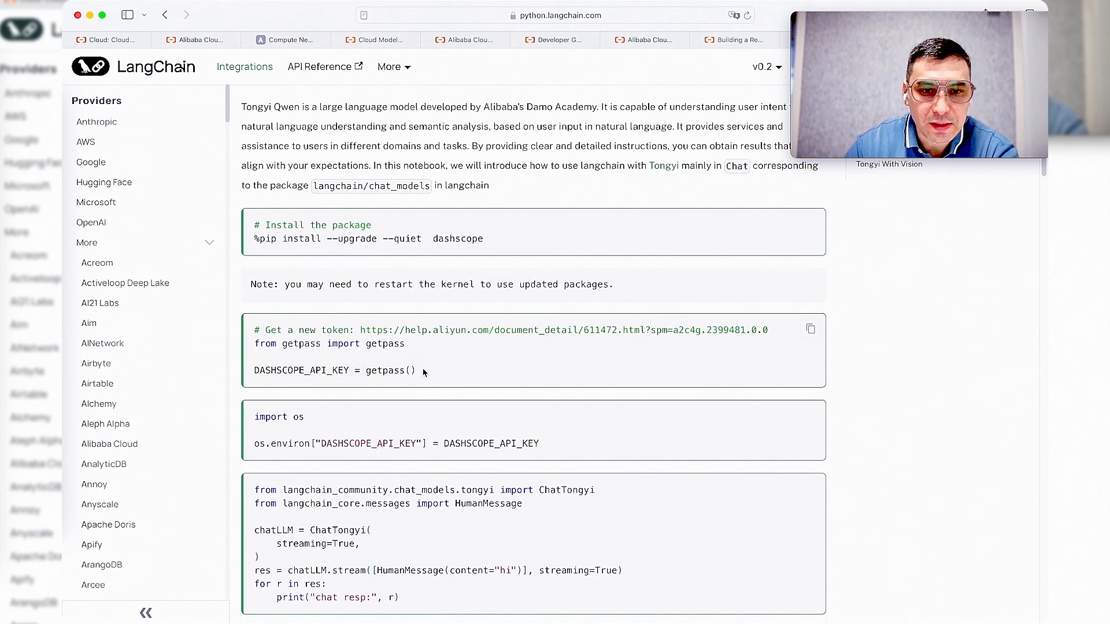
{"action": "left_click_drag", "start_coordinate": [347, 361], "coordinate": [278, 330]}
{"action": "mouse_move", "coordinate": [908, 119]}
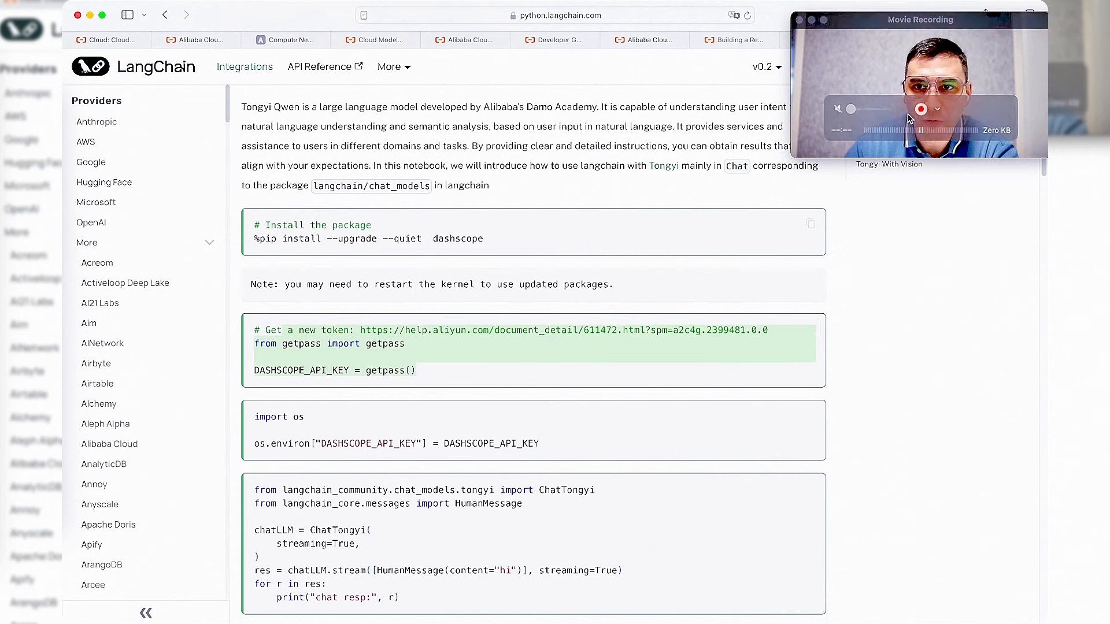
{"action": "left_click_drag", "start_coordinate": [923, 30], "coordinate": [207, 493]}
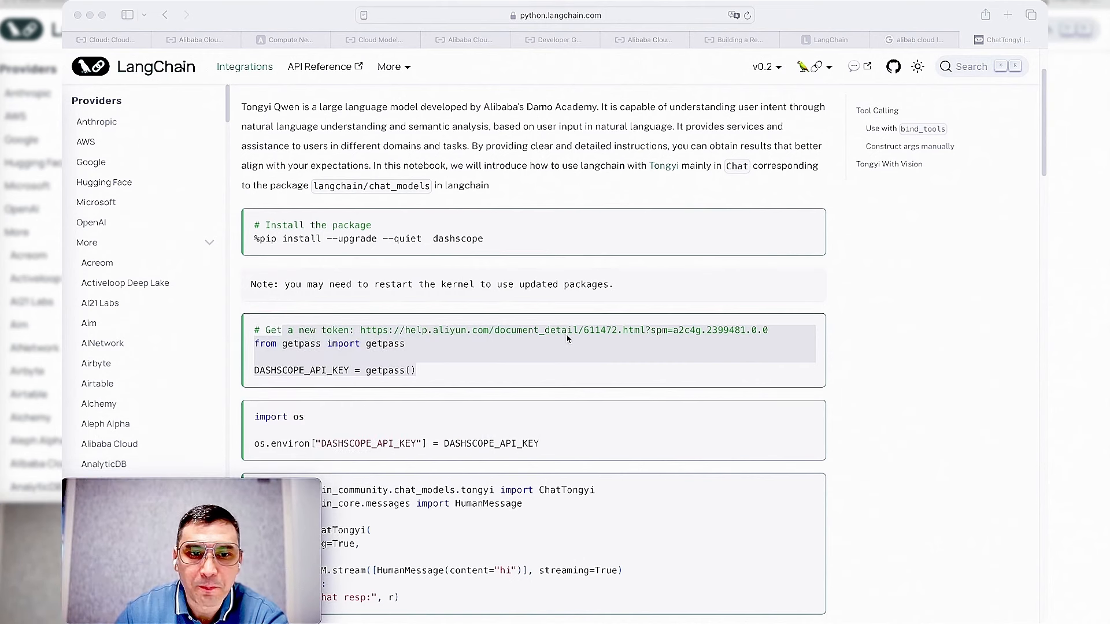
{"action": "scroll", "coordinate": [567, 339], "scroll_direction": "down", "scroll_amount": 3}
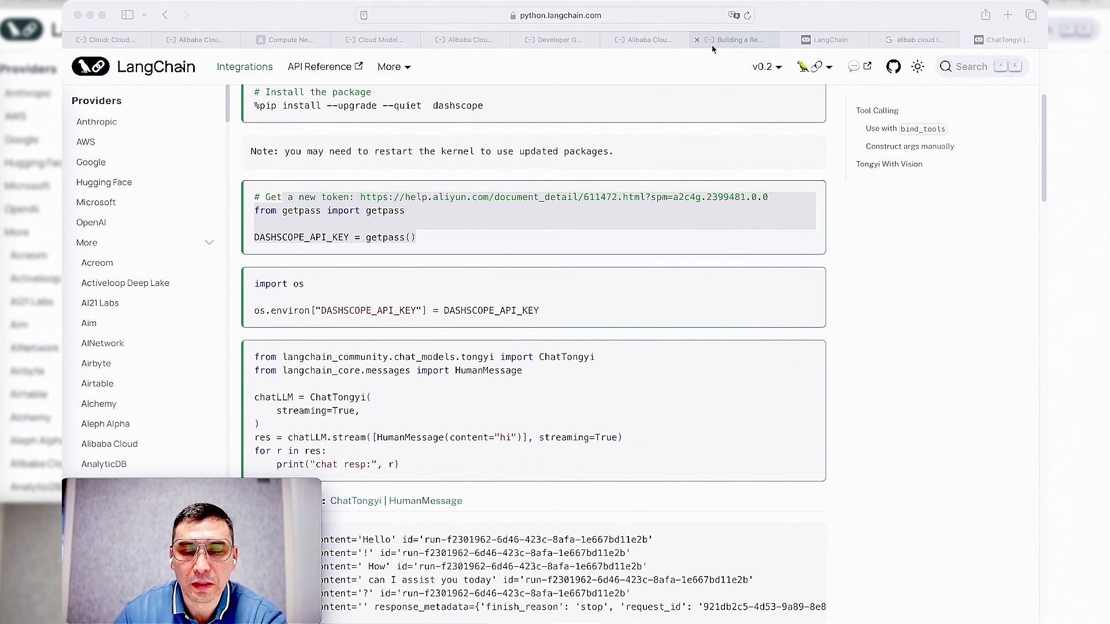
Step: Create a new API key in the Model Studio console's API key management and check its creation date
{"action": "left_click", "coordinate": [625, 47]}
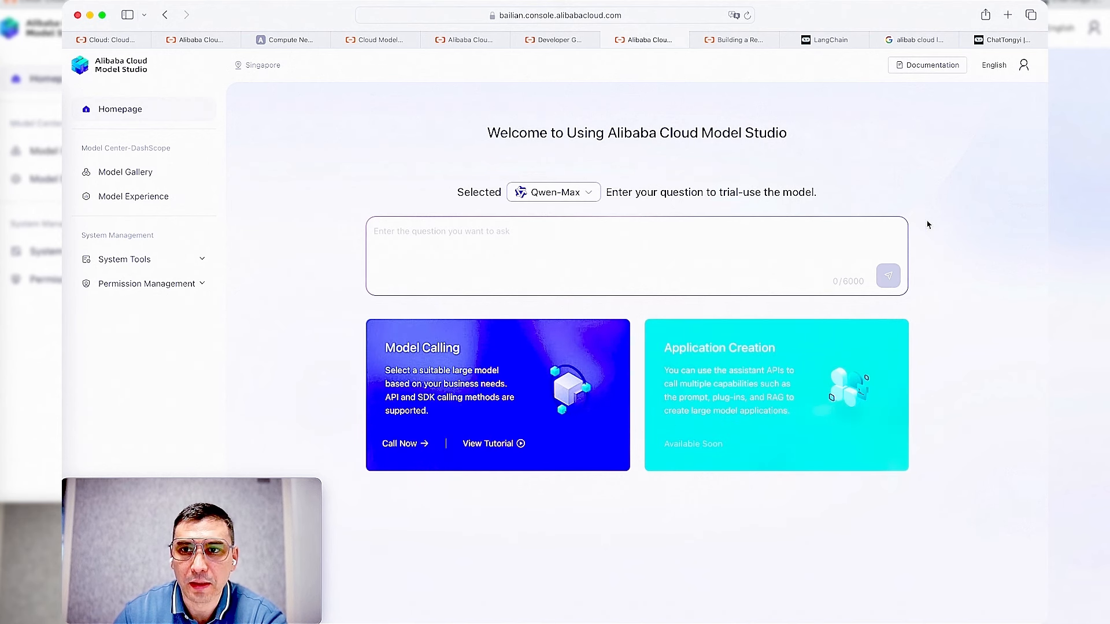
{"action": "left_click", "coordinate": [1024, 65]}
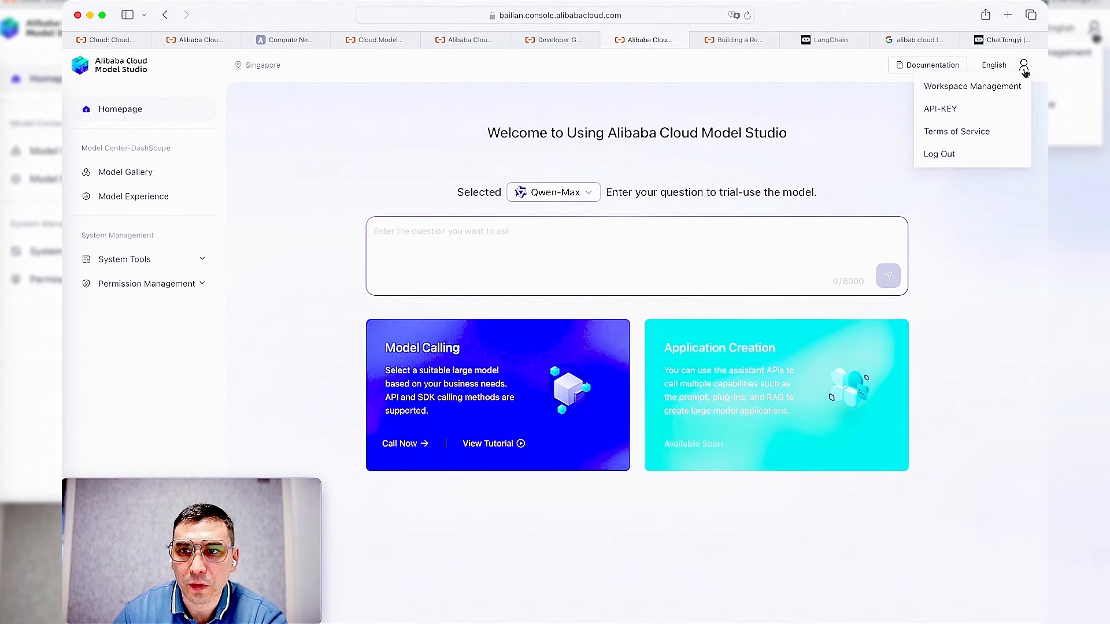
{"action": "left_click", "coordinate": [957, 110]}
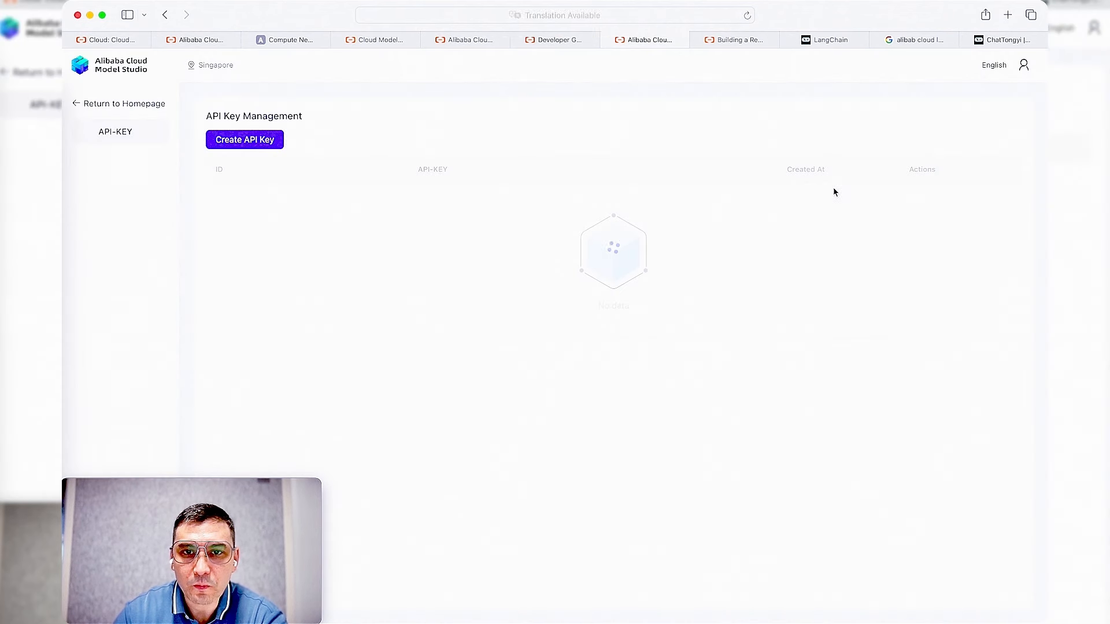
{"action": "left_click", "coordinate": [240, 148]}
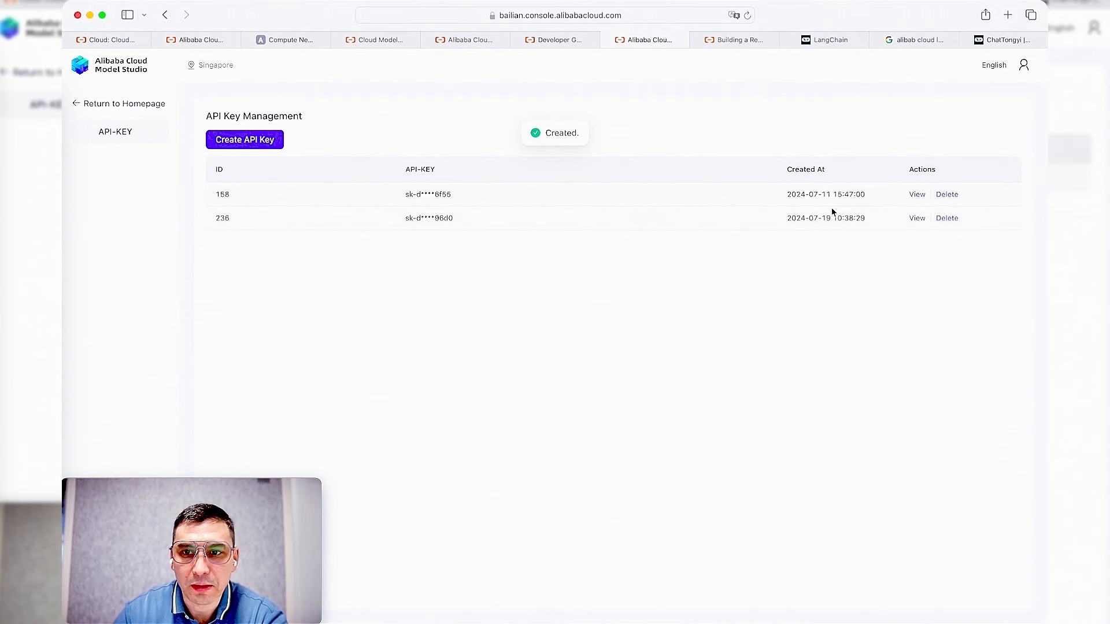
{"action": "left_click_drag", "start_coordinate": [810, 219], "coordinate": [738, 216]}
{"action": "left_click", "coordinate": [874, 219]}
{"action": "left_click", "coordinate": [763, 265]}
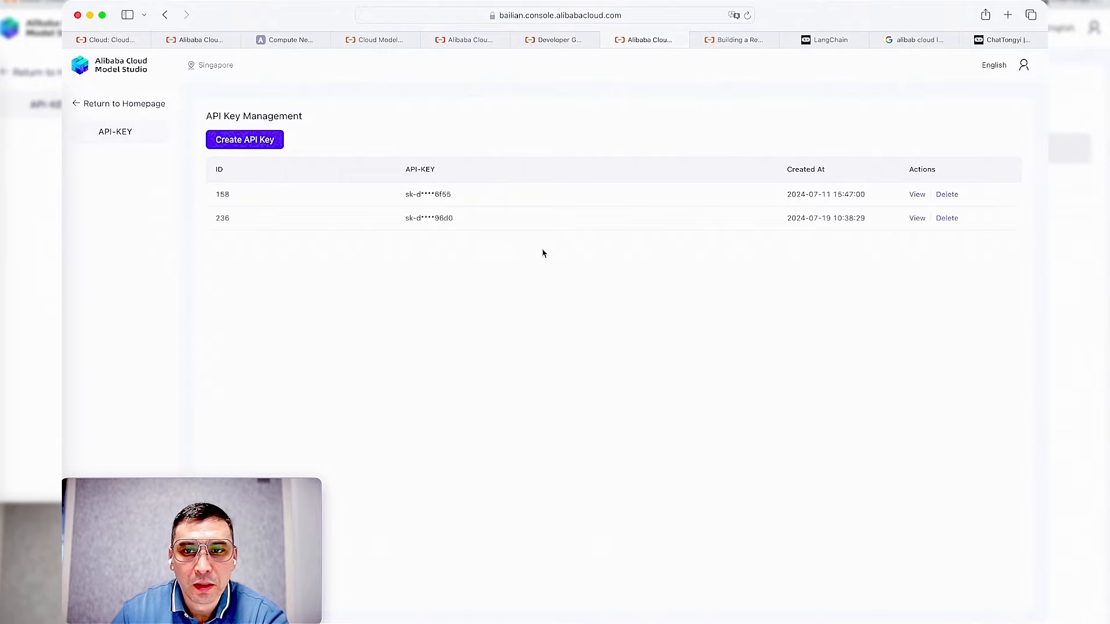
Step: Return to the ChatTongyi page and examine its streaming chat, translation message and tool calling code examples
{"action": "left_click", "coordinate": [985, 43]}
{"action": "scroll", "coordinate": [269, 260], "scroll_direction": "down", "scroll_amount": 5}
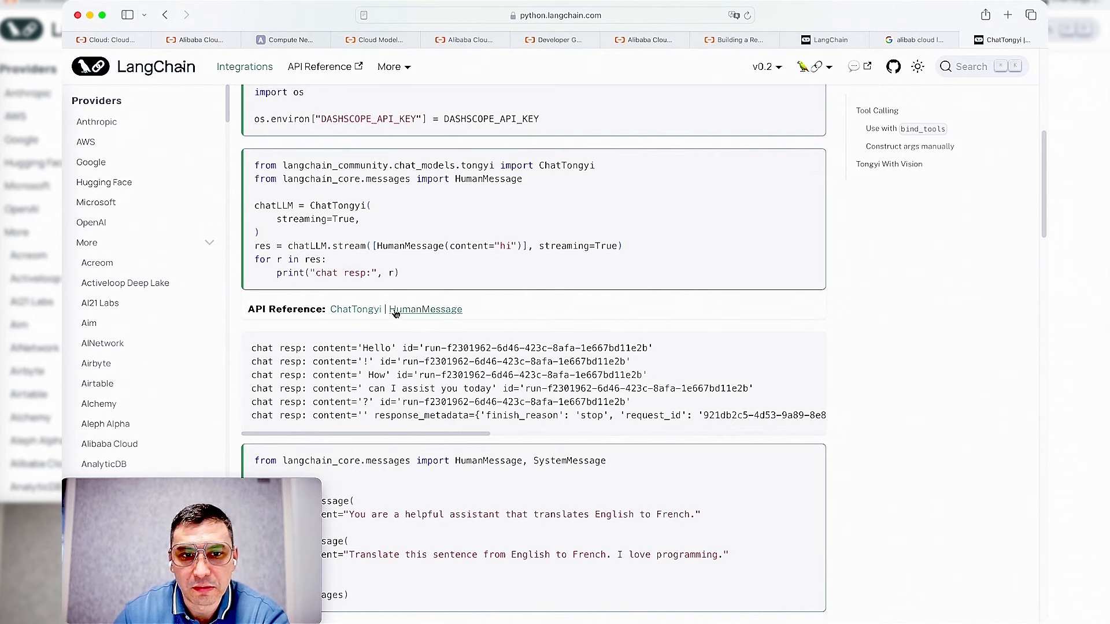
{"action": "scroll", "coordinate": [397, 317], "scroll_direction": "down", "scroll_amount": 4}
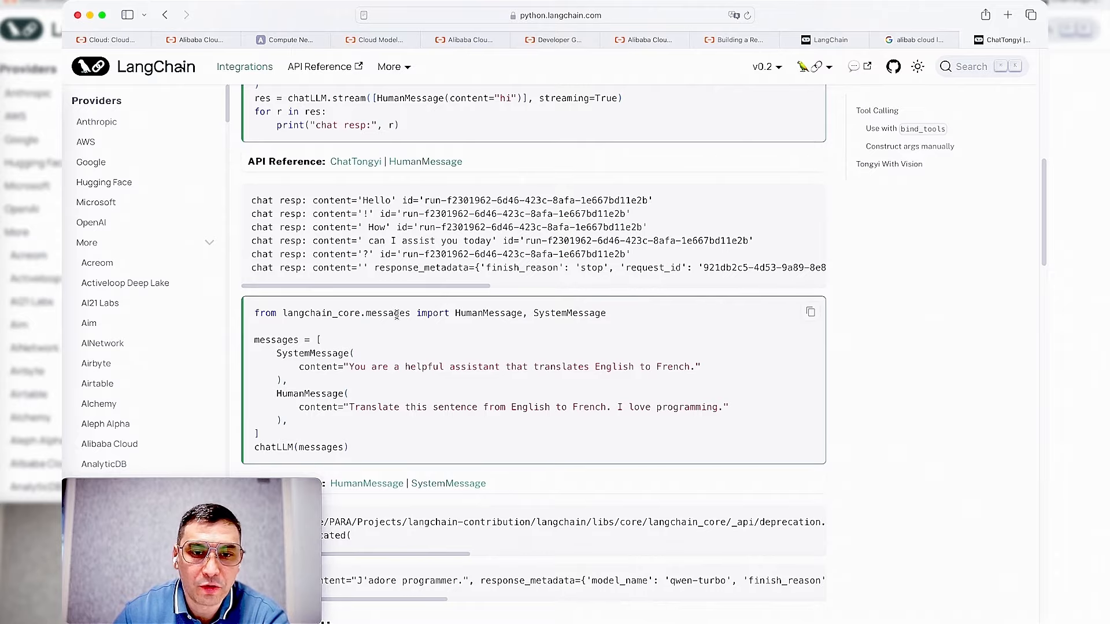
{"action": "scroll", "coordinate": [396, 314], "scroll_direction": "down", "scroll_amount": 15}
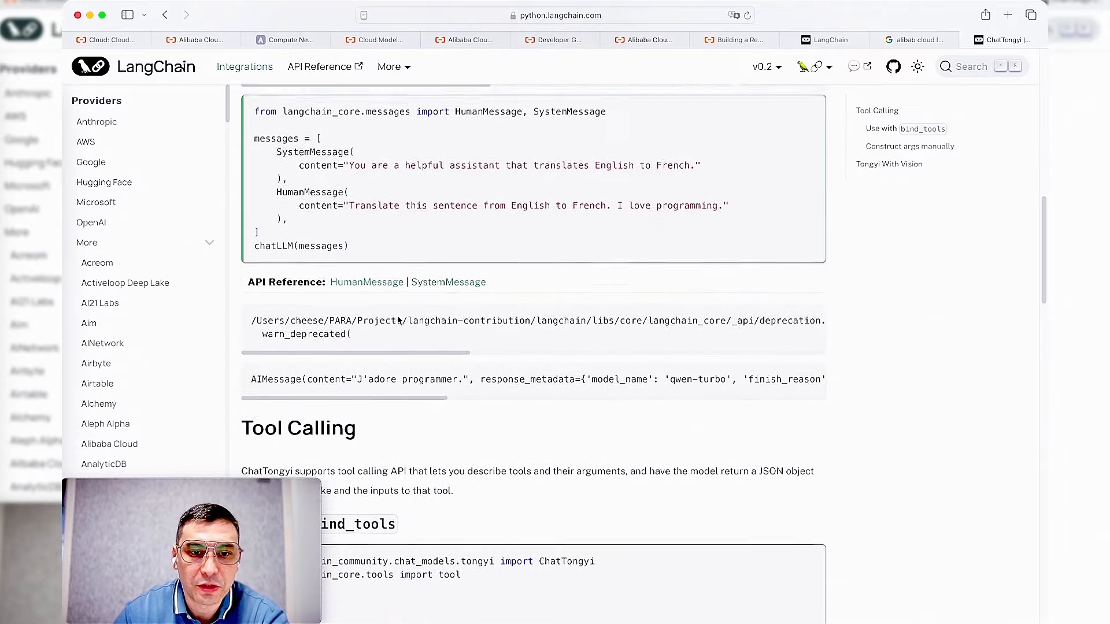
{"action": "scroll", "coordinate": [398, 320], "scroll_direction": "down", "scroll_amount": 20}
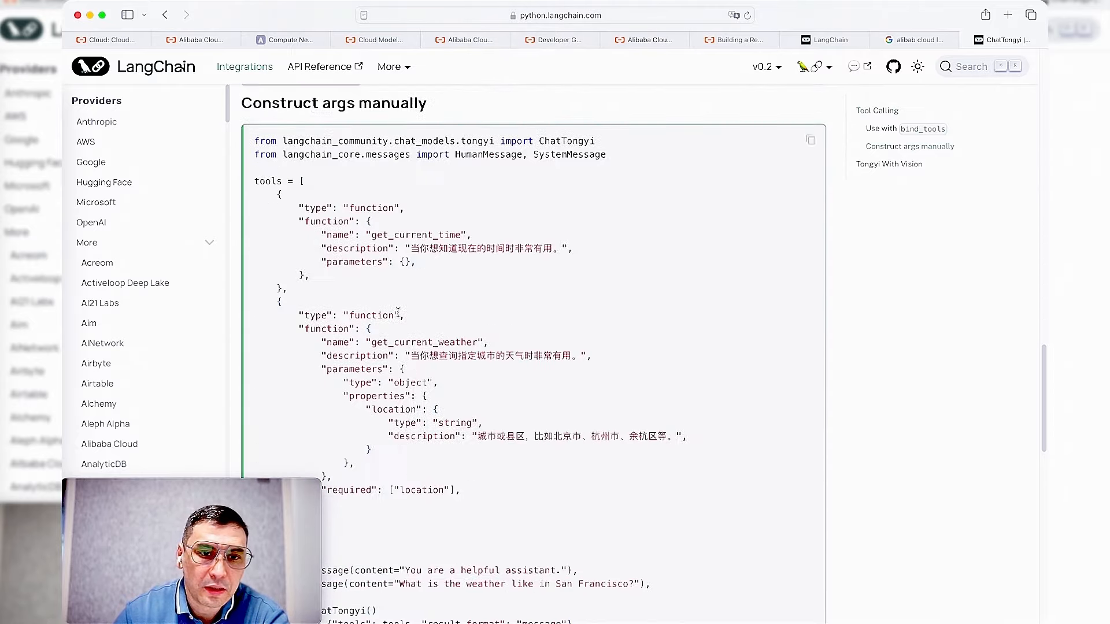
{"action": "scroll", "coordinate": [397, 315], "scroll_direction": "down", "scroll_amount": 10}
{"action": "scroll", "coordinate": [396, 312], "scroll_direction": "up", "scroll_amount": 20}
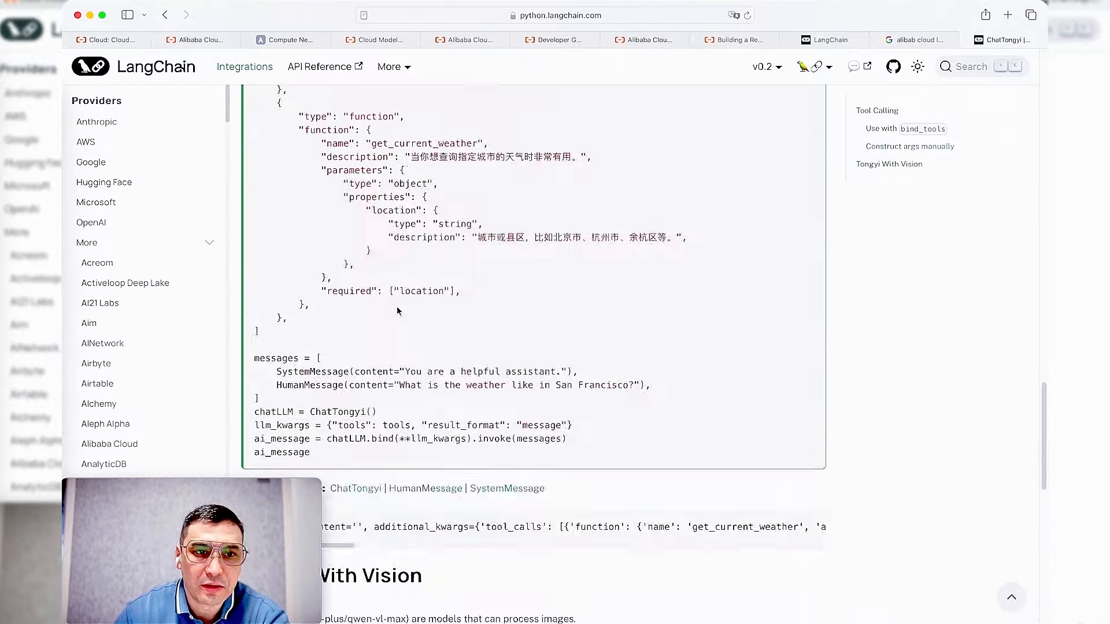
{"action": "scroll", "coordinate": [396, 303], "scroll_direction": "up", "scroll_amount": 20}
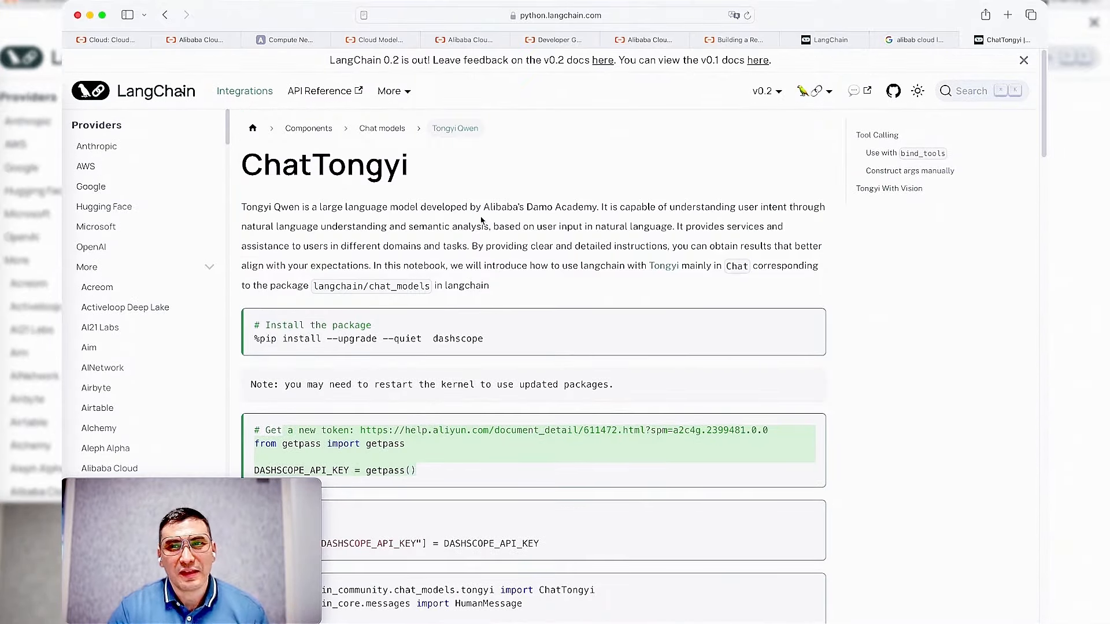
Step: Return to the Alibaba Cloud home page and open the management console from it
{"action": "left_click", "coordinate": [107, 40]}
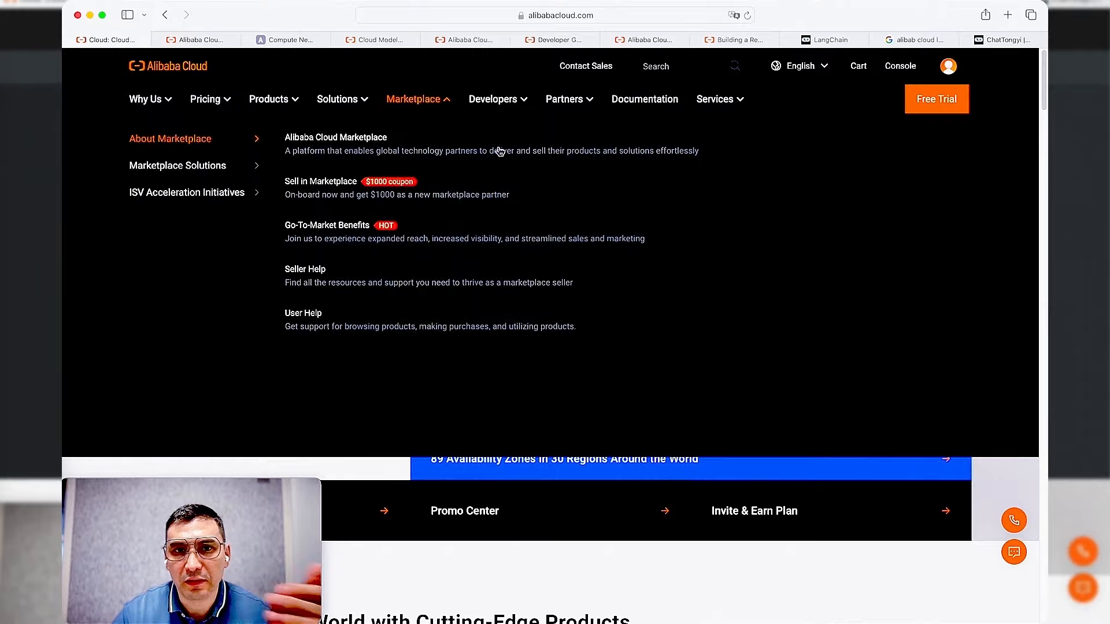
{"action": "scroll", "coordinate": [807, 551], "scroll_direction": "down", "scroll_amount": 2}
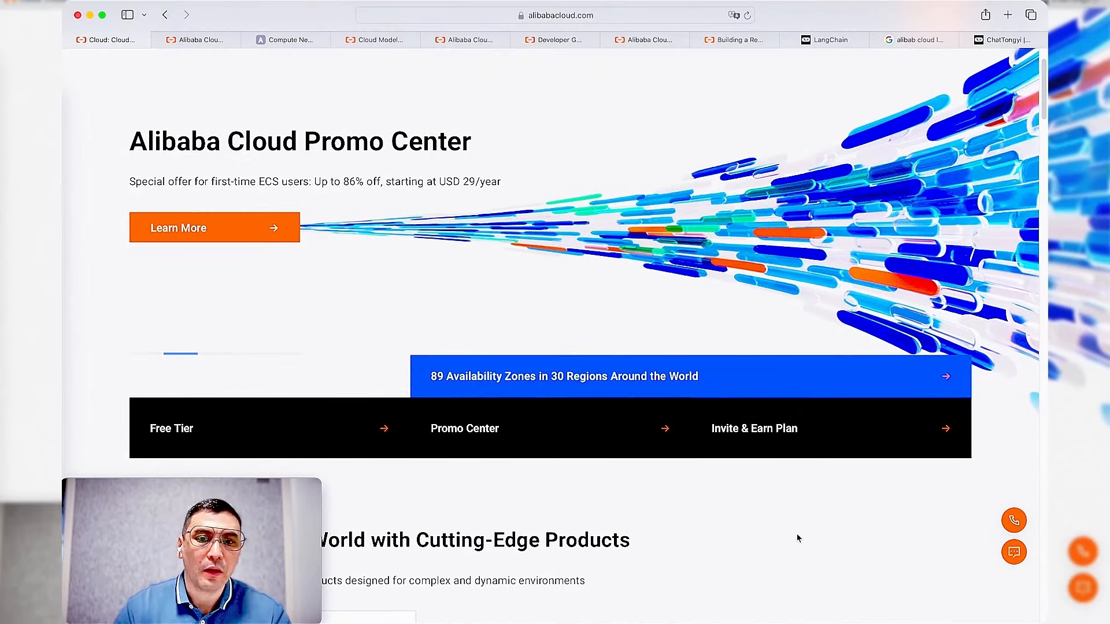
{"action": "scroll", "coordinate": [780, 479], "scroll_direction": "up", "scroll_amount": 2}
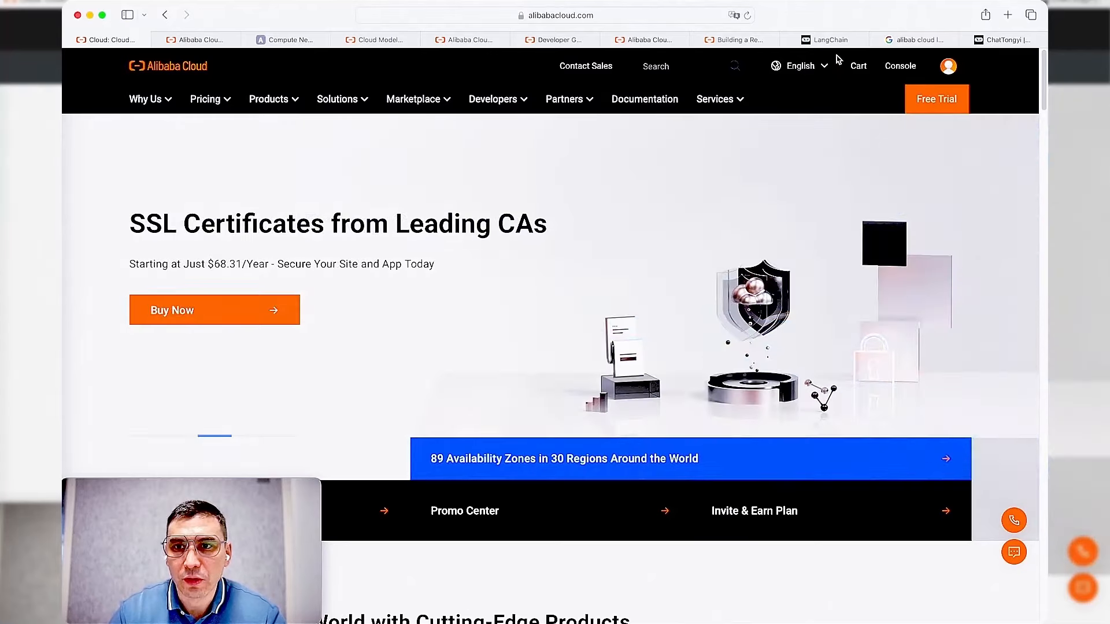
{"action": "left_click", "coordinate": [900, 66]}
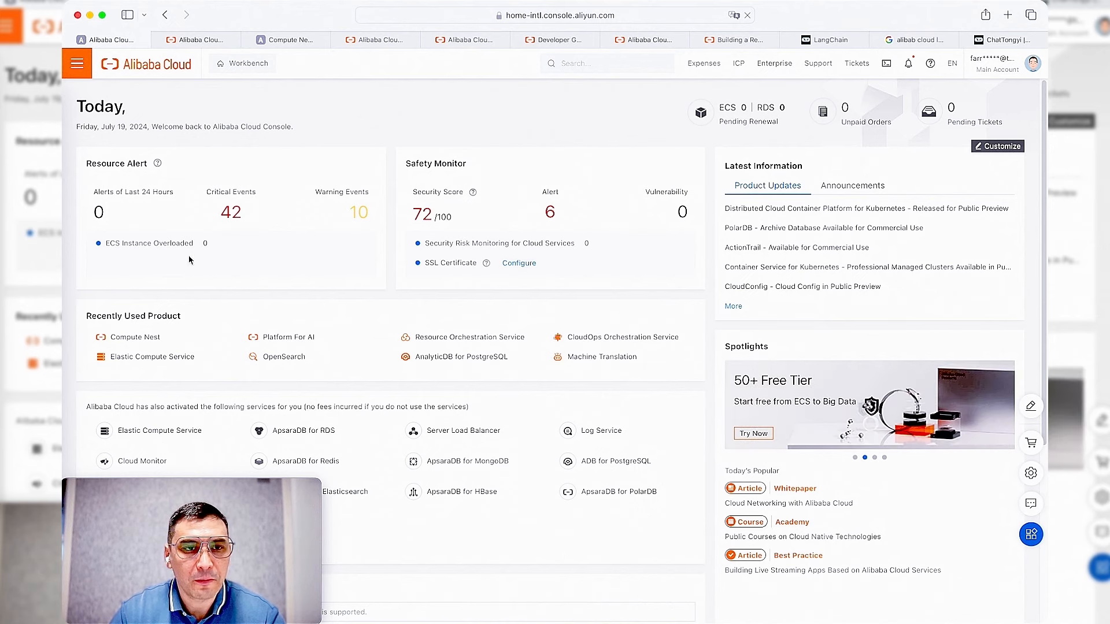
Step: Search the console's products and services for "compute" and open Compute Nest
{"action": "left_click", "coordinate": [77, 63]}
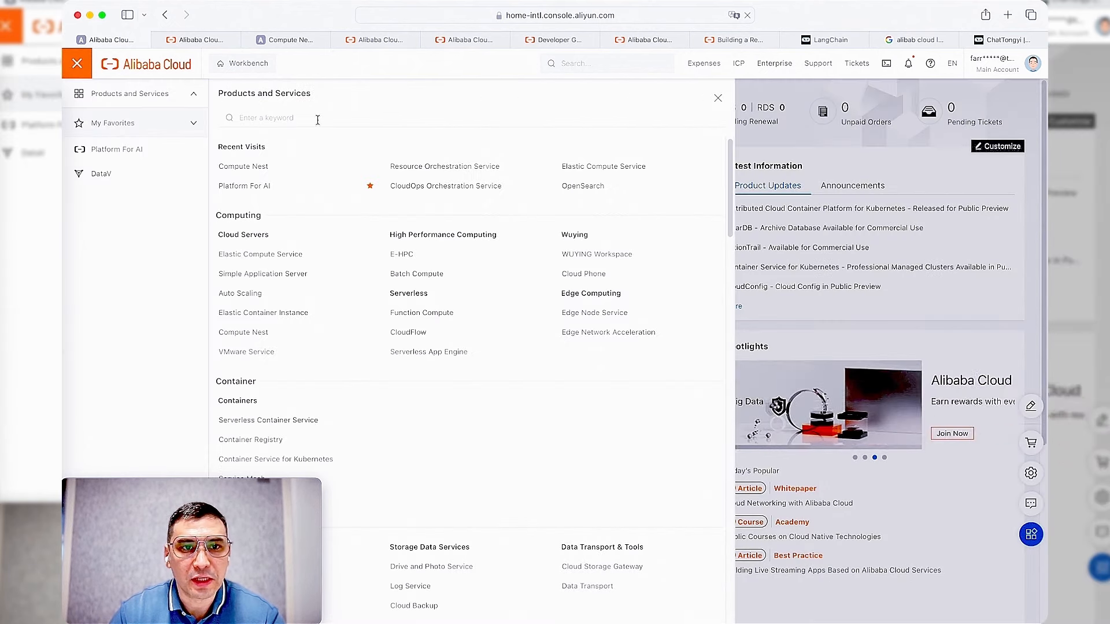
{"action": "left_click", "coordinate": [318, 120]}
{"action": "type", "text": "compu"}
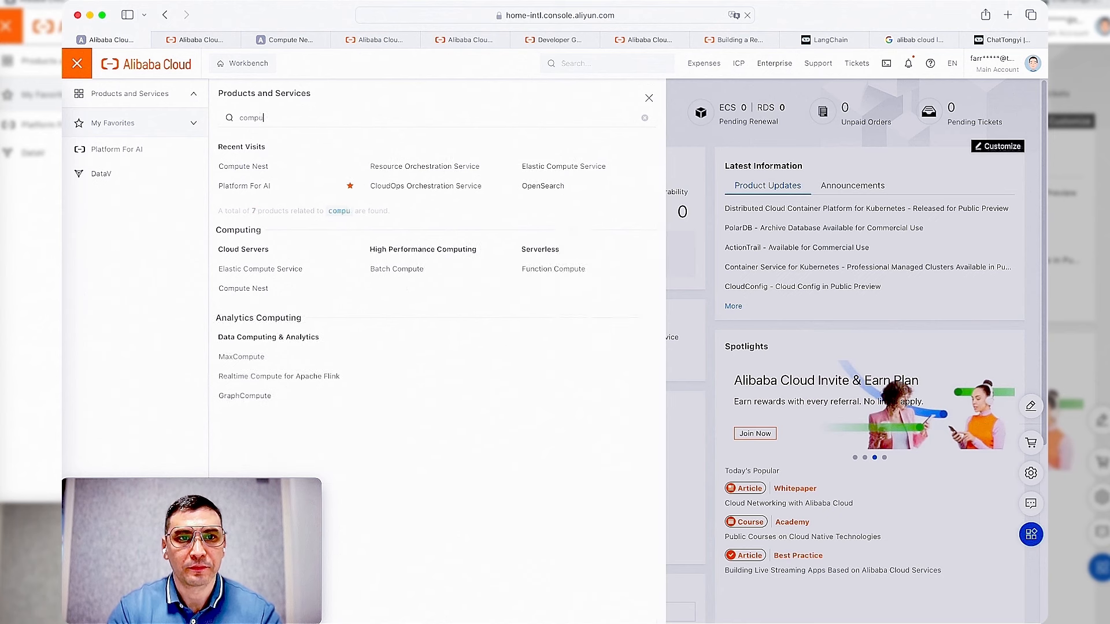
{"action": "type", "text": "te"}
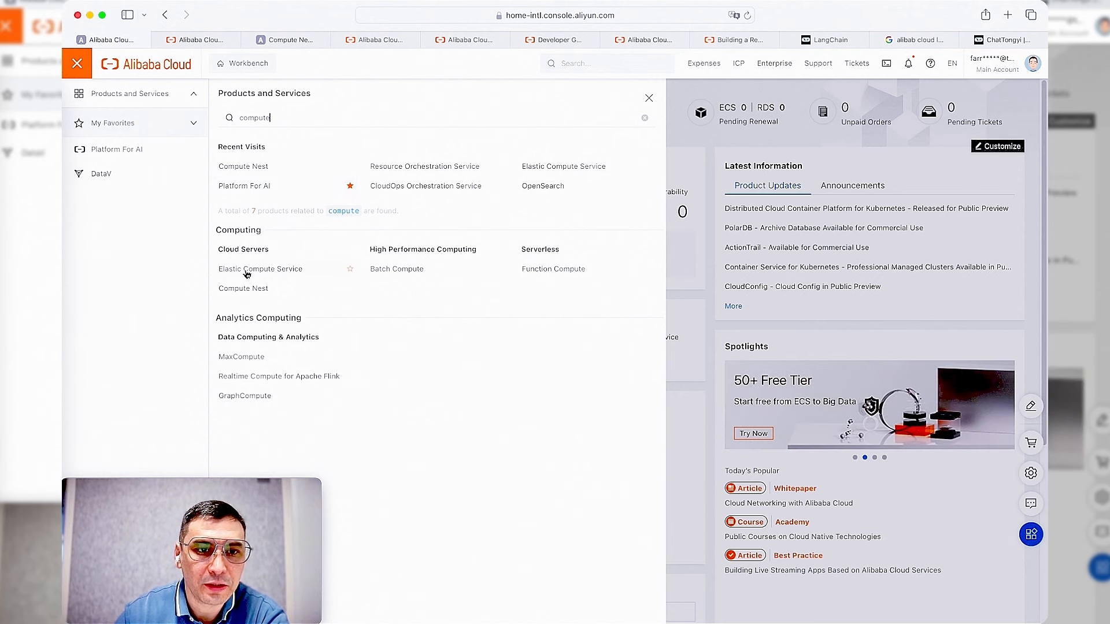
{"action": "left_click", "coordinate": [244, 289]}
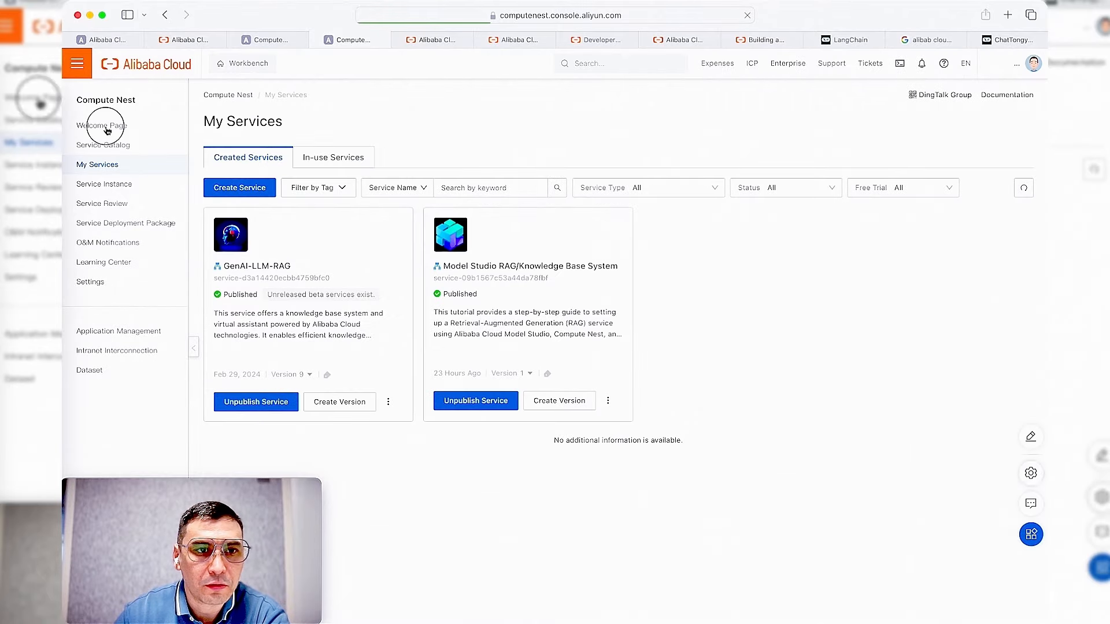
Step: Examine Compute Nest's welcome page, including its overview, benefits and quick trial services
{"action": "left_click", "coordinate": [139, 125]}
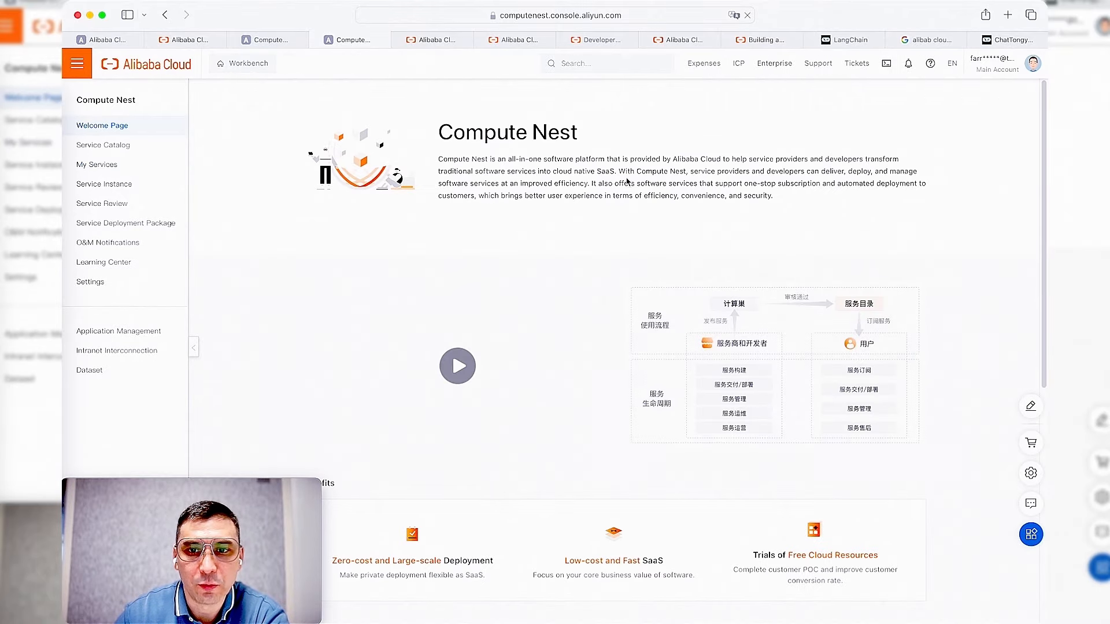
{"action": "scroll", "coordinate": [523, 430], "scroll_direction": "down", "scroll_amount": 7}
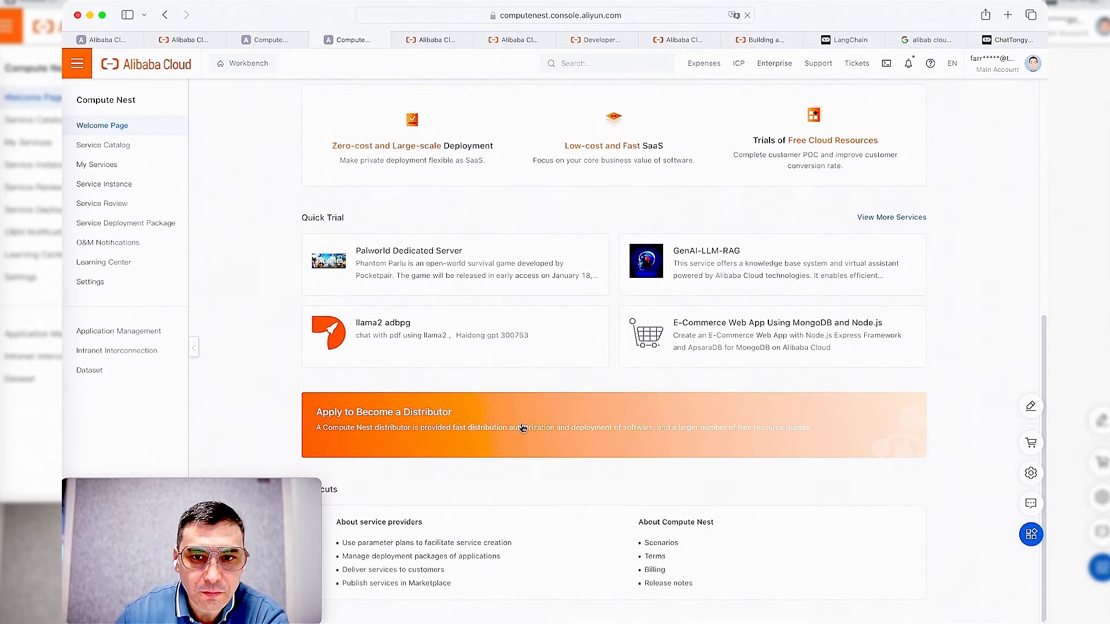
{"action": "scroll", "coordinate": [522, 420], "scroll_direction": "up", "scroll_amount": 4}
{"action": "scroll", "coordinate": [522, 419], "scroll_direction": "down", "scroll_amount": 3}
{"action": "scroll", "coordinate": [522, 419], "scroll_direction": "up", "scroll_amount": 4}
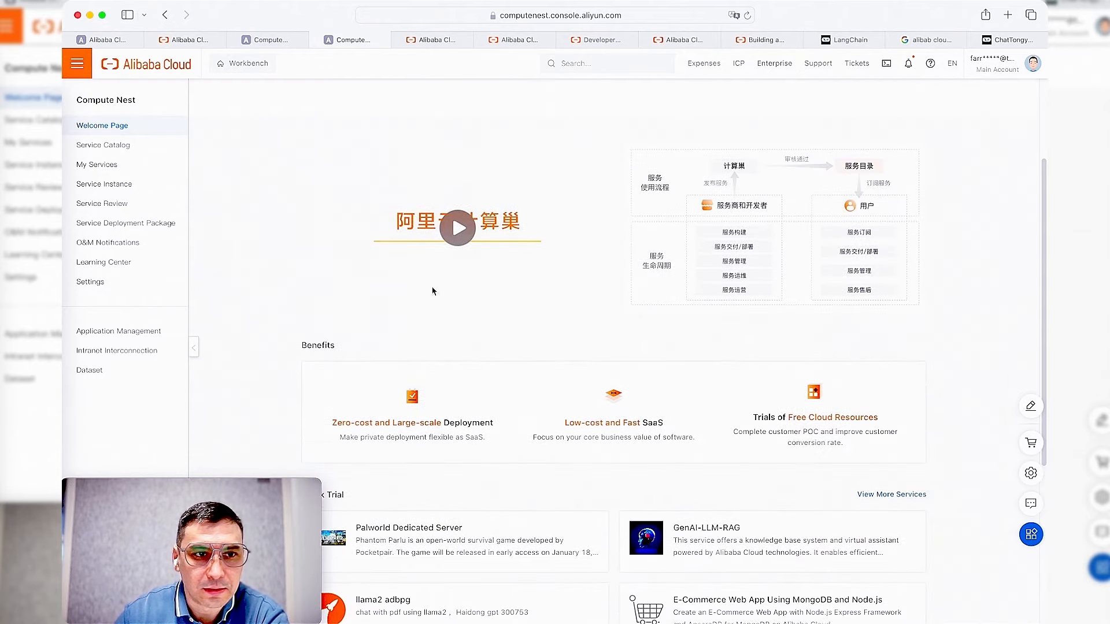
Step: Filter the Compute Nest service catalog by AI, open the Model Studio RAG/Knowledge Base System details and highlight the documentation title
{"action": "left_click", "coordinate": [97, 149]}
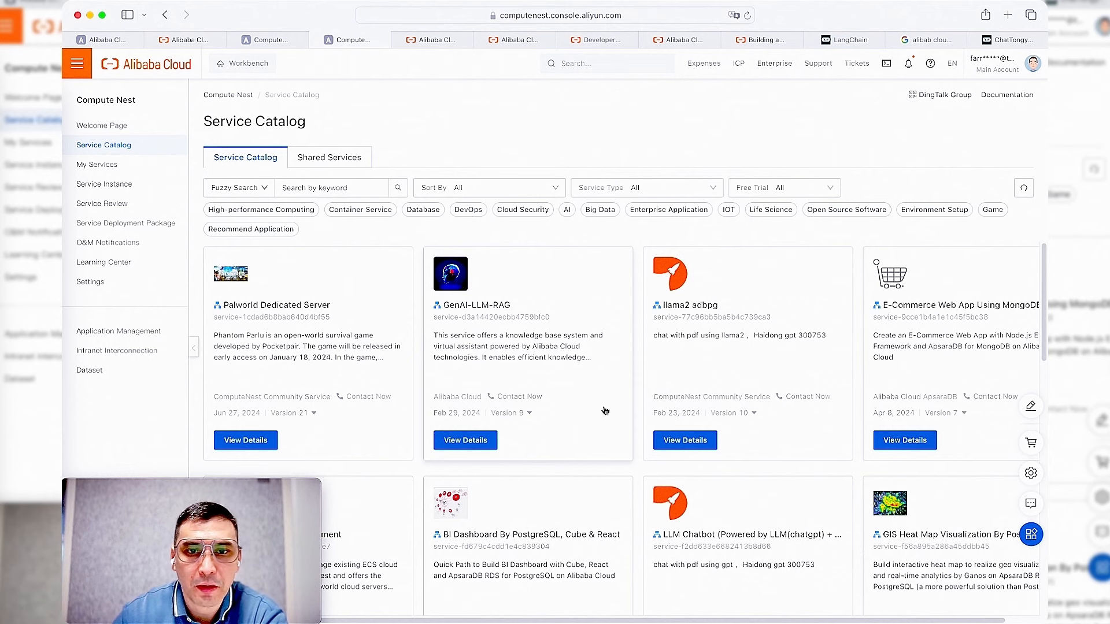
{"action": "left_click", "coordinate": [568, 211]}
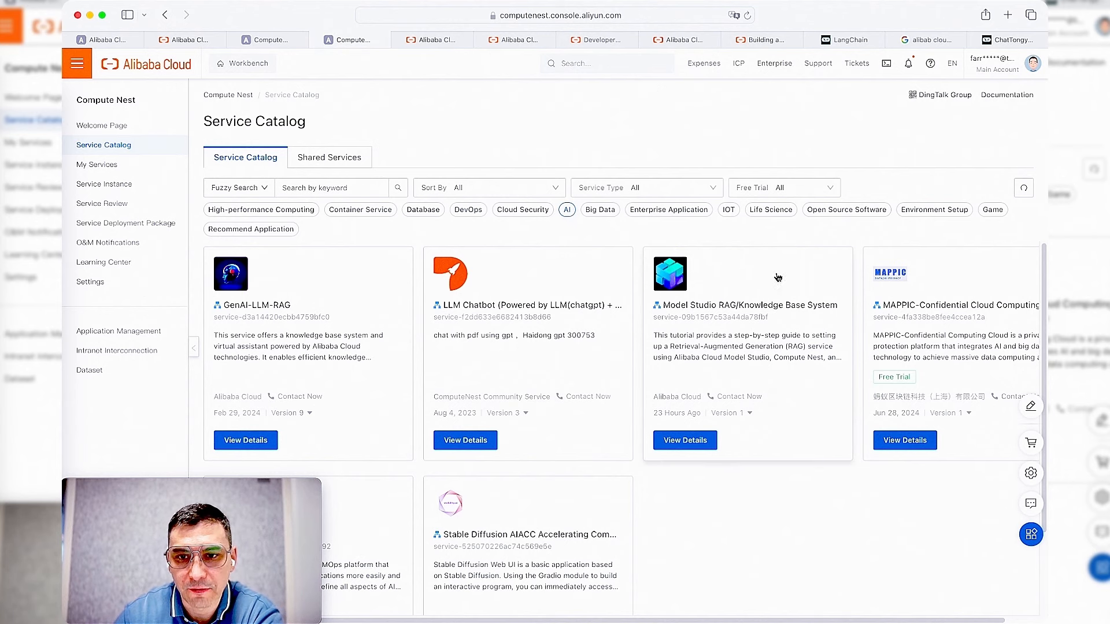
{"action": "left_click", "coordinate": [668, 442]}
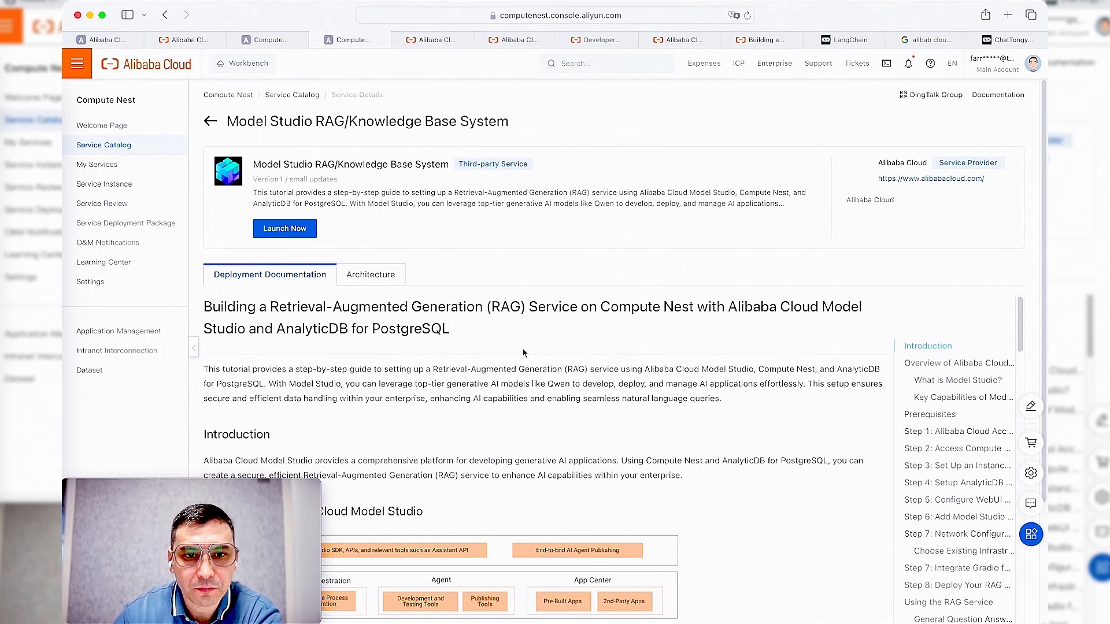
{"action": "left_click_drag", "start_coordinate": [245, 307], "coordinate": [446, 327]}
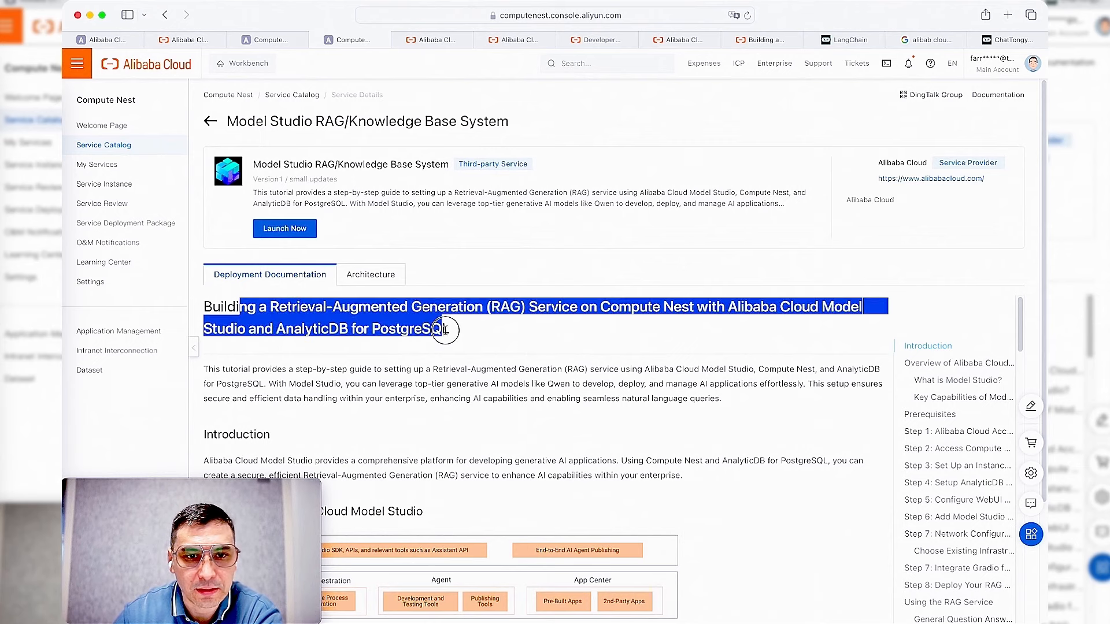
Step: Examine the deployment documentation of the Model Studio RAG service, from the Model Studio overview diagram and key capabilities to the numbered setup steps
{"action": "left_click", "coordinate": [501, 365]}
{"action": "scroll", "coordinate": [451, 349], "scroll_direction": "down", "scroll_amount": 4}
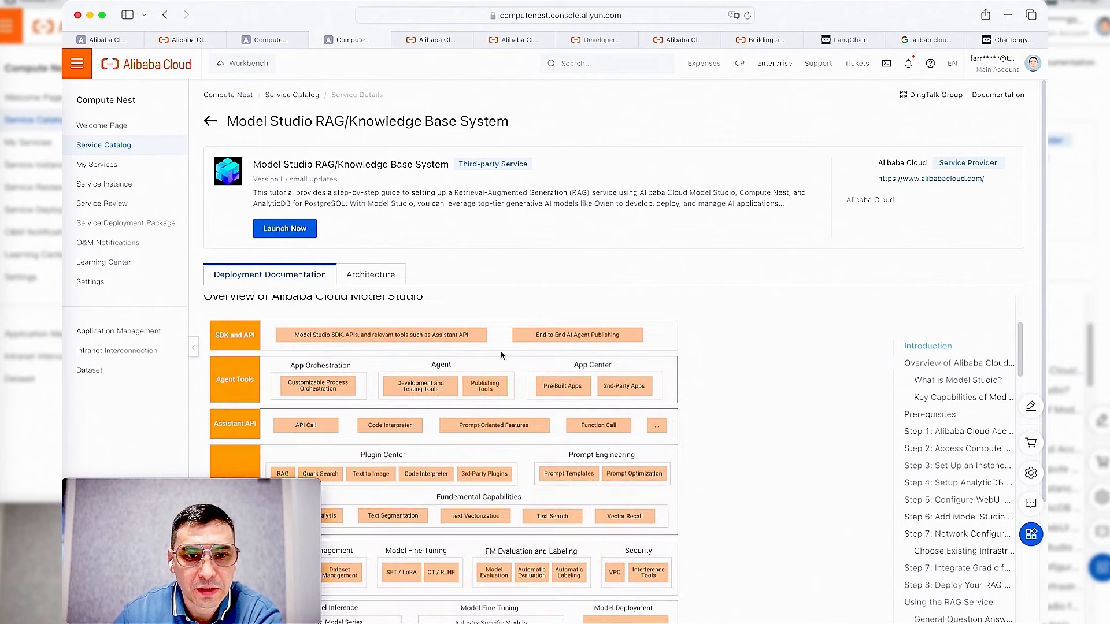
{"action": "left_click_drag", "start_coordinate": [263, 514], "coordinate": [989, 35]}
{"action": "scroll", "coordinate": [648, 395], "scroll_direction": "down", "scroll_amount": 5}
{"action": "scroll", "coordinate": [648, 395], "scroll_direction": "down", "scroll_amount": 5}
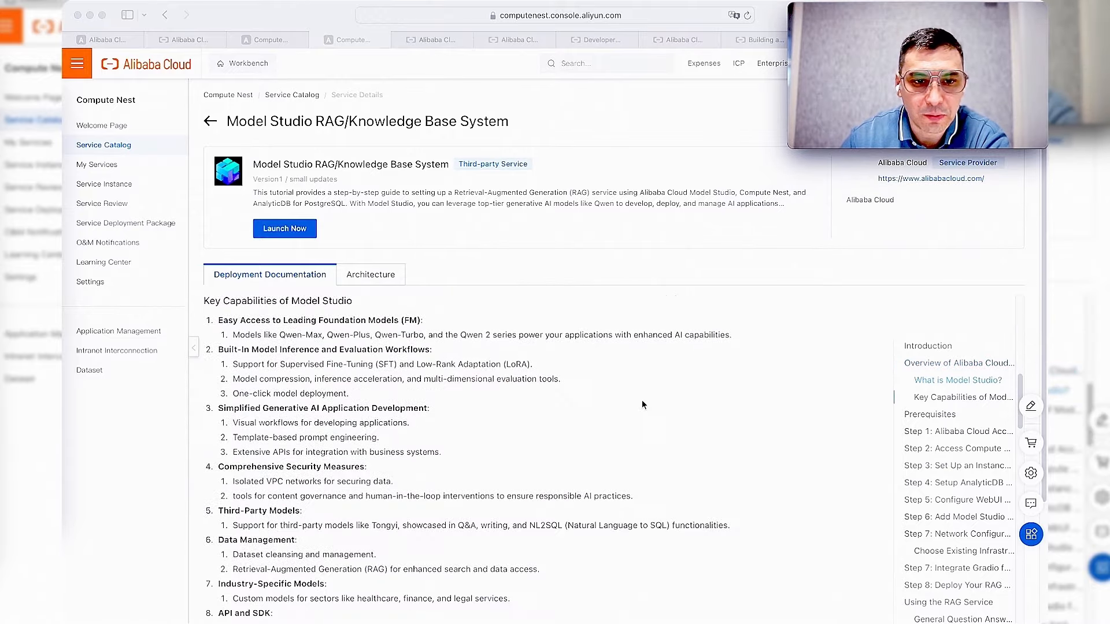
{"action": "scroll", "coordinate": [635, 405], "scroll_direction": "up", "scroll_amount": 4}
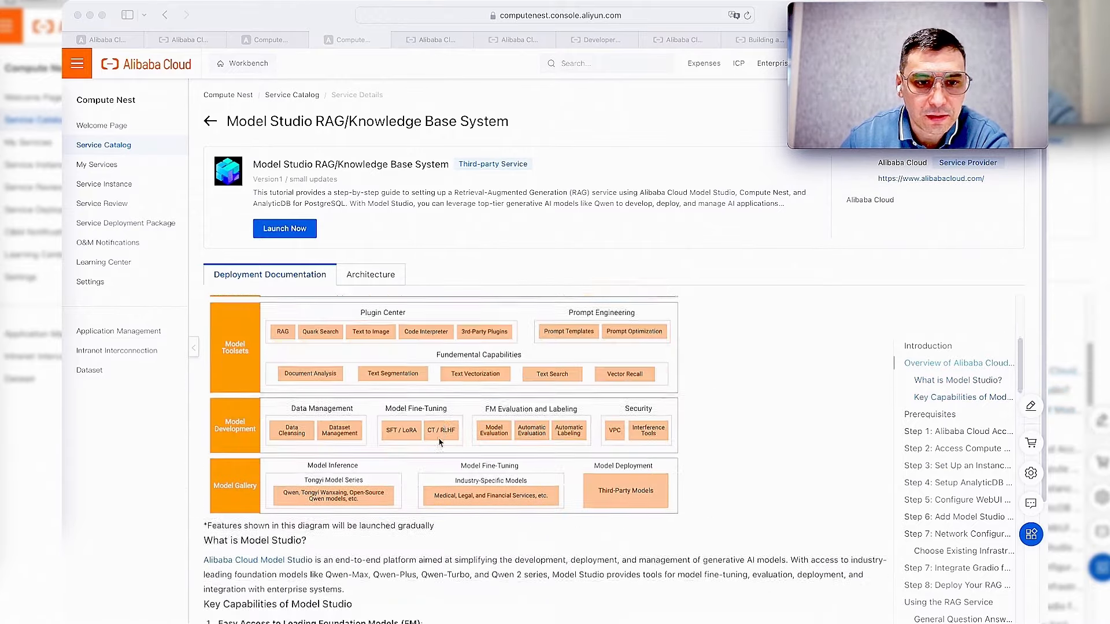
{"action": "scroll", "coordinate": [438, 438], "scroll_direction": "down", "scroll_amount": 5}
{"action": "scroll", "coordinate": [311, 407], "scroll_direction": "down", "scroll_amount": 15}
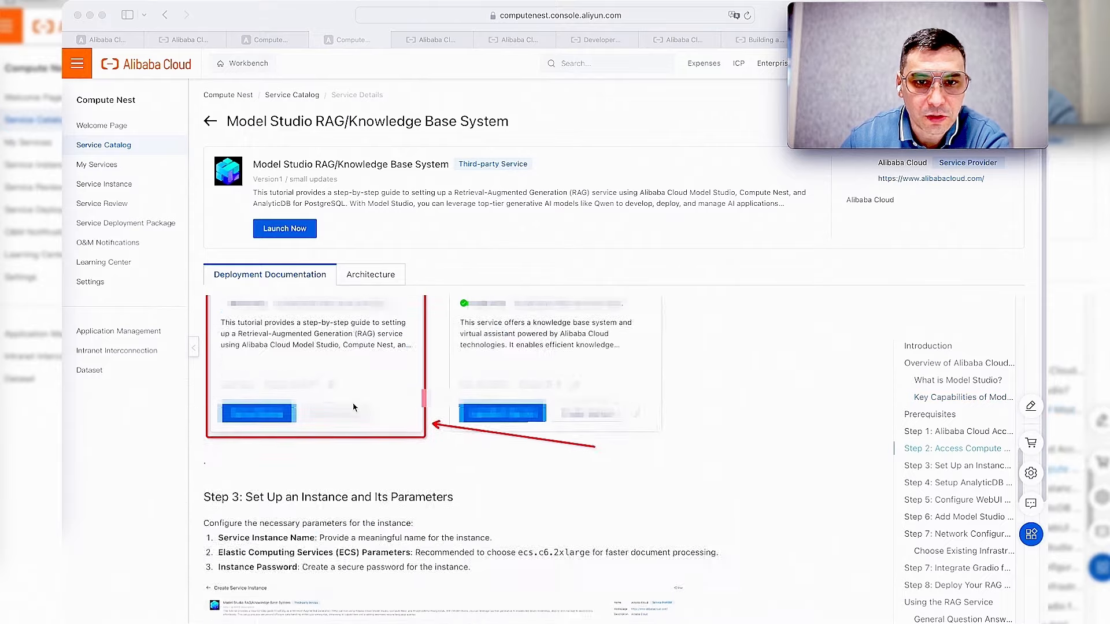
{"action": "scroll", "coordinate": [354, 407], "scroll_direction": "down", "scroll_amount": 15}
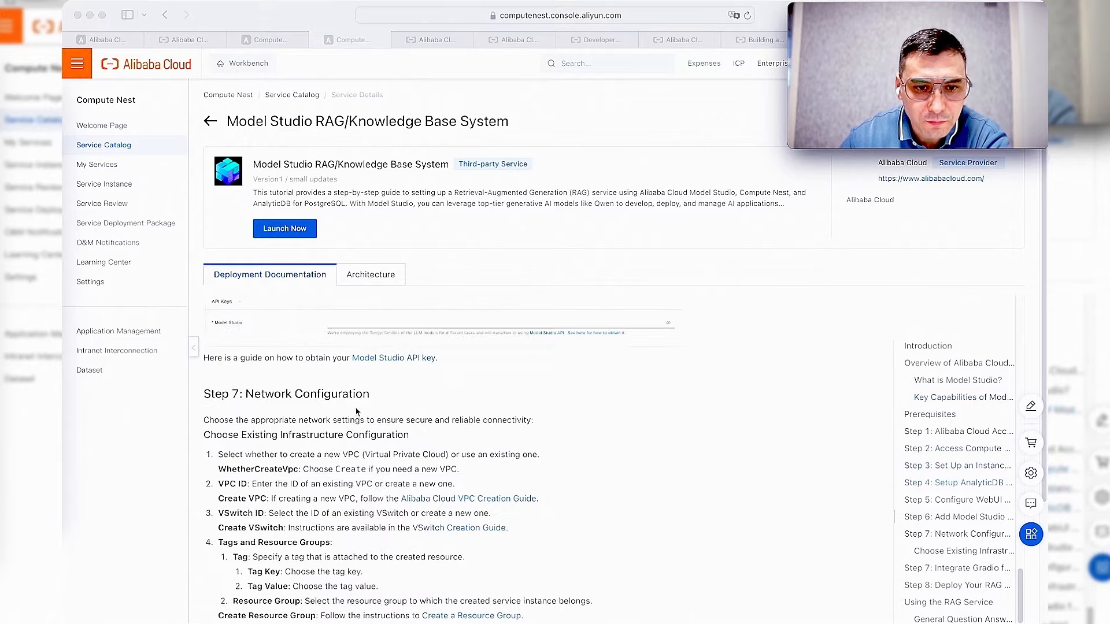
{"action": "scroll", "coordinate": [356, 412], "scroll_direction": "up", "scroll_amount": 20}
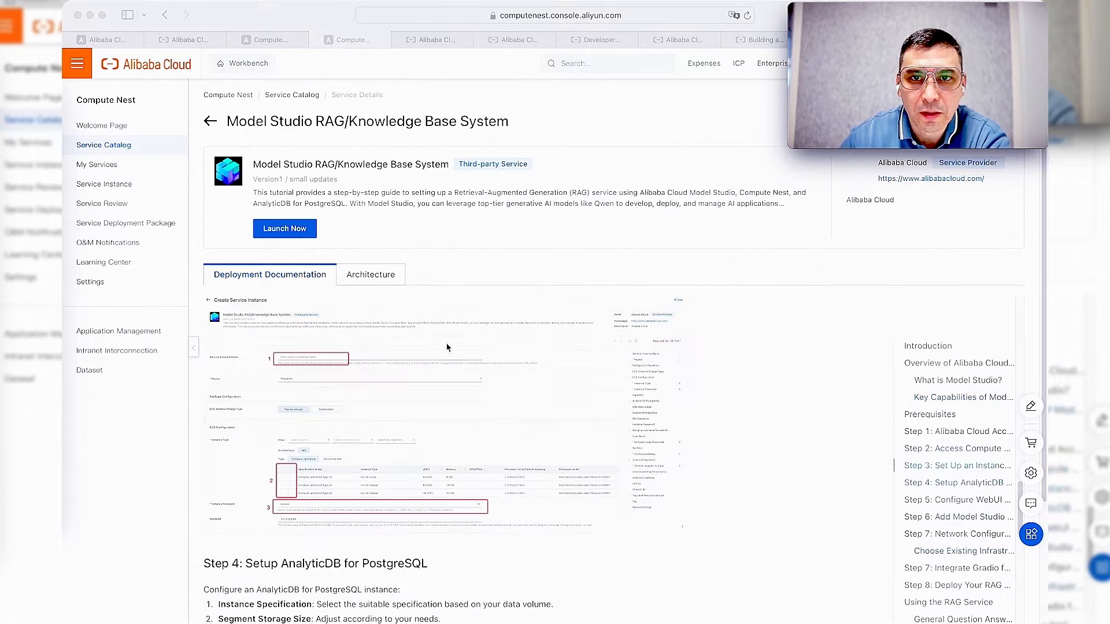
{"action": "scroll", "coordinate": [562, 325], "scroll_direction": "up", "scroll_amount": 5}
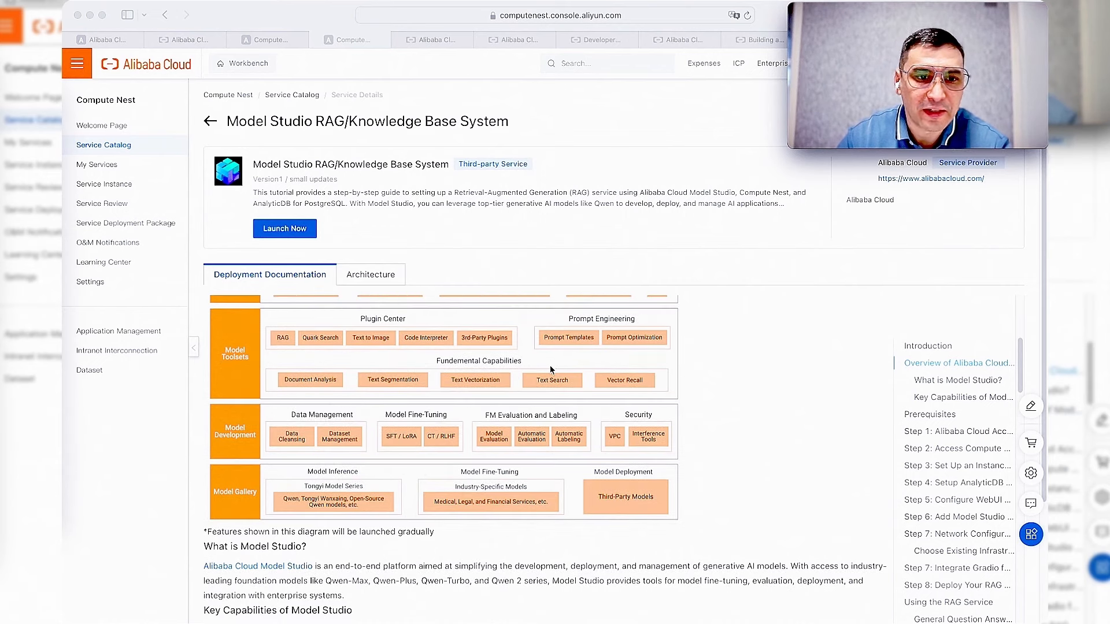
{"action": "scroll", "coordinate": [549, 367], "scroll_direction": "up", "scroll_amount": 6}
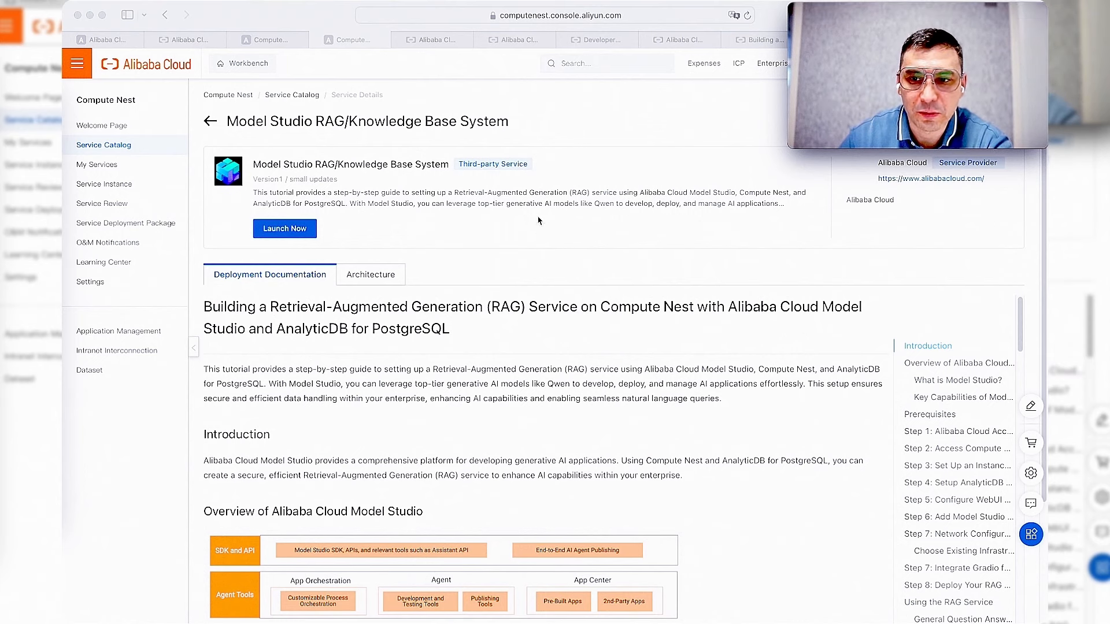
Step: Go through the open Model Studio and Developer Guide pages to the Alibaba Cloud community article on building a RAG service on Compute Nest
{"action": "left_click_drag", "start_coordinate": [931, 29], "coordinate": [217, 505]}
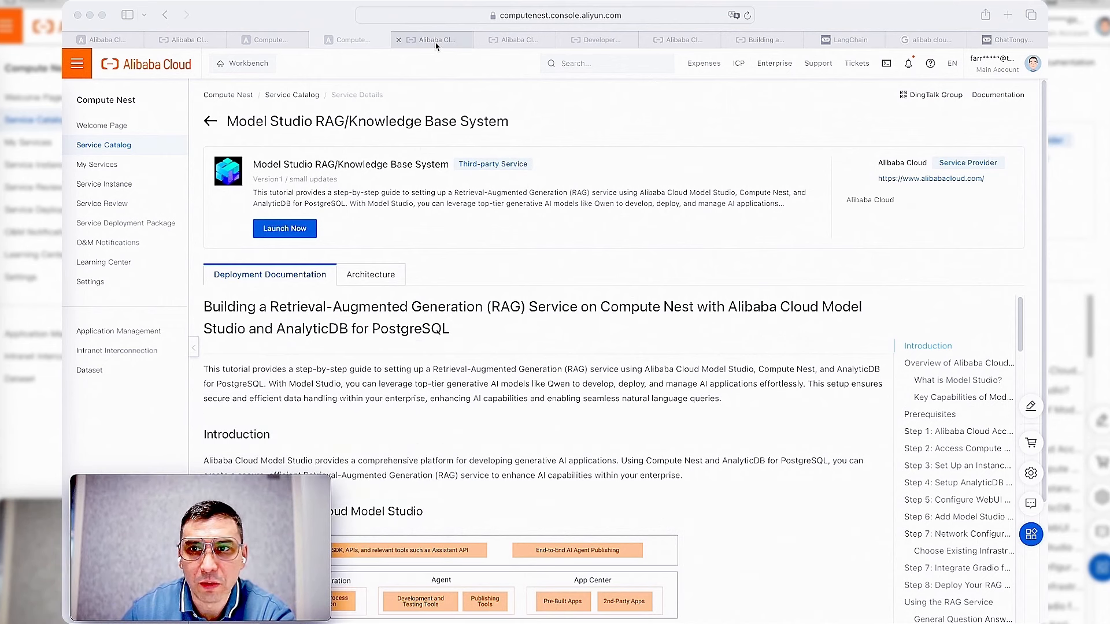
{"action": "left_click", "coordinate": [436, 41]}
{"action": "left_click", "coordinate": [520, 42]}
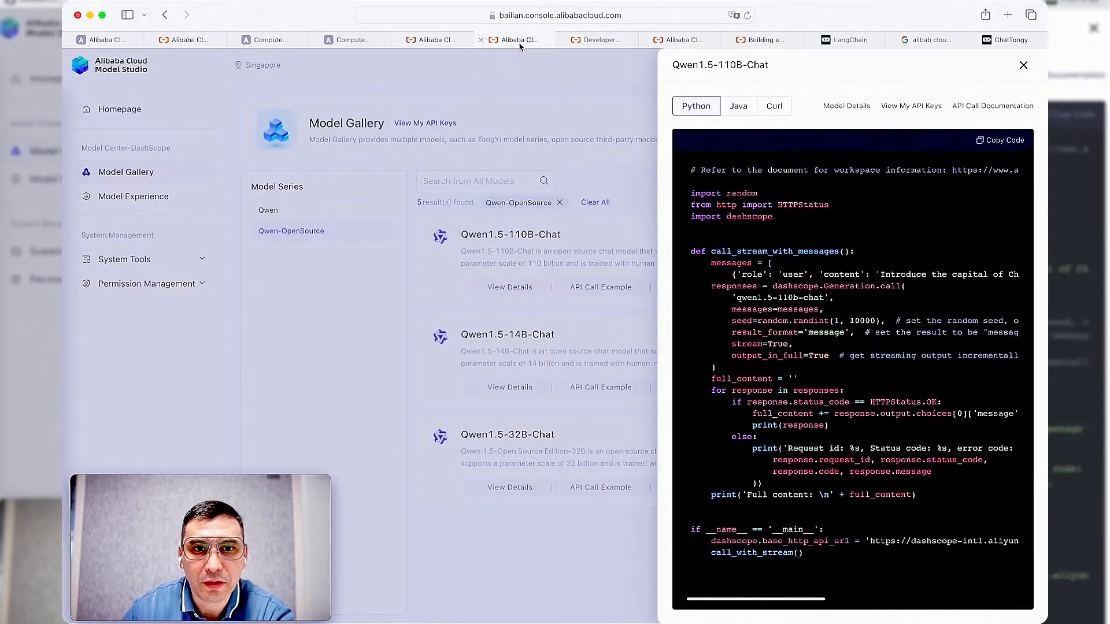
{"action": "left_click", "coordinate": [578, 42]}
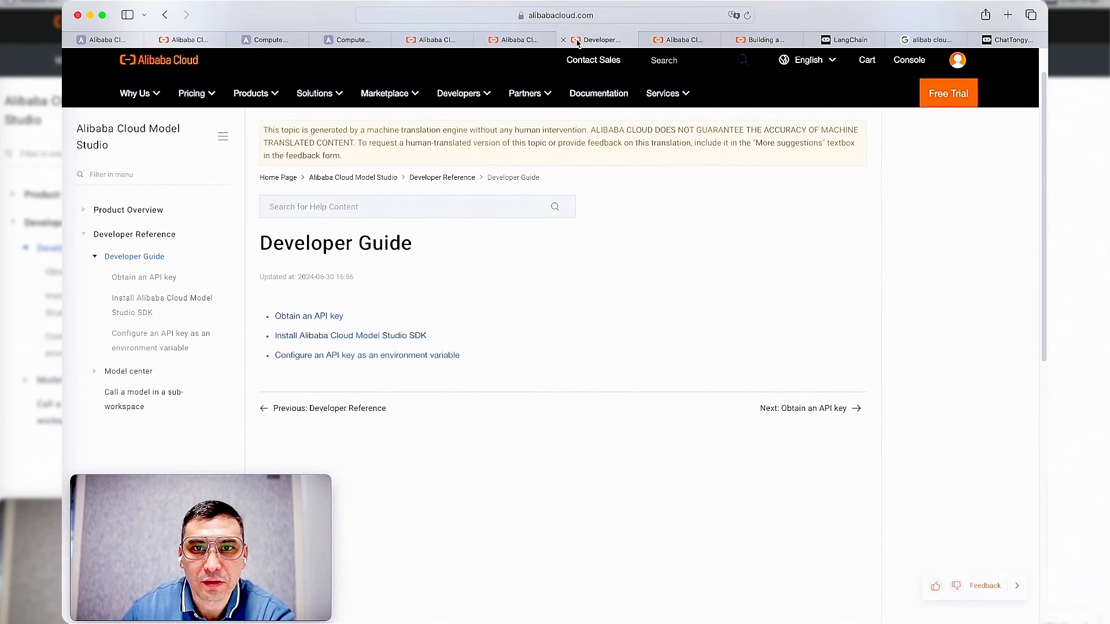
{"action": "left_click", "coordinate": [671, 40]}
{"action": "left_click", "coordinate": [754, 43]}
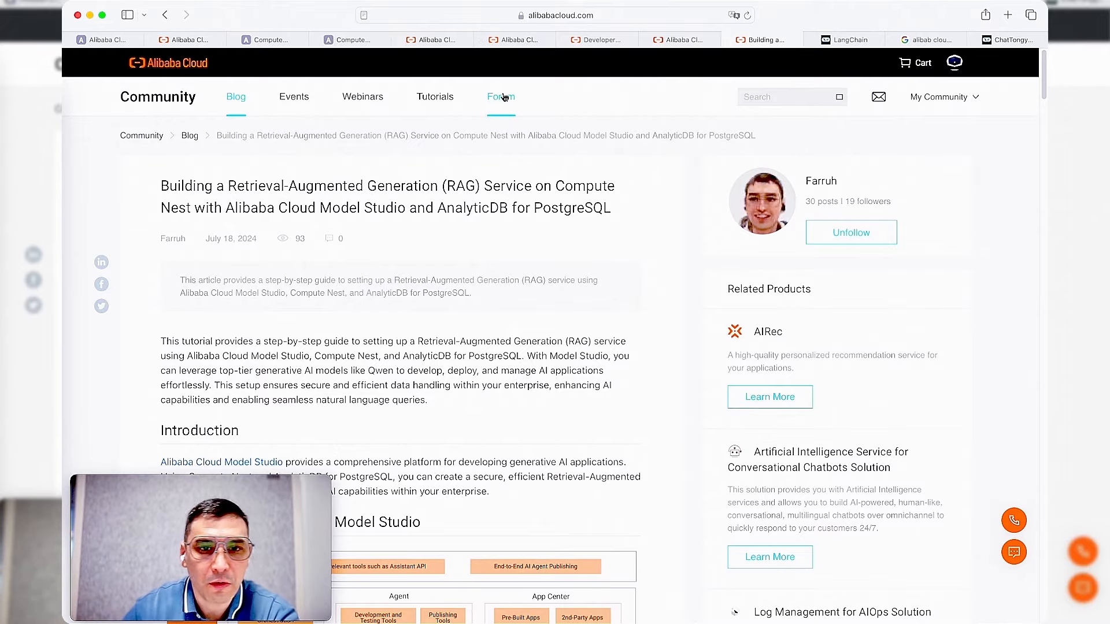
Step: Examine the article's setup steps, including Compute Nest access, instance parameters, AnalyticDB for PostgreSQL, Model Studio API key and network configuration
{"action": "scroll", "coordinate": [380, 208], "scroll_direction": "down", "scroll_amount": 2}
{"action": "scroll", "coordinate": [380, 208], "scroll_direction": "down", "scroll_amount": 10}
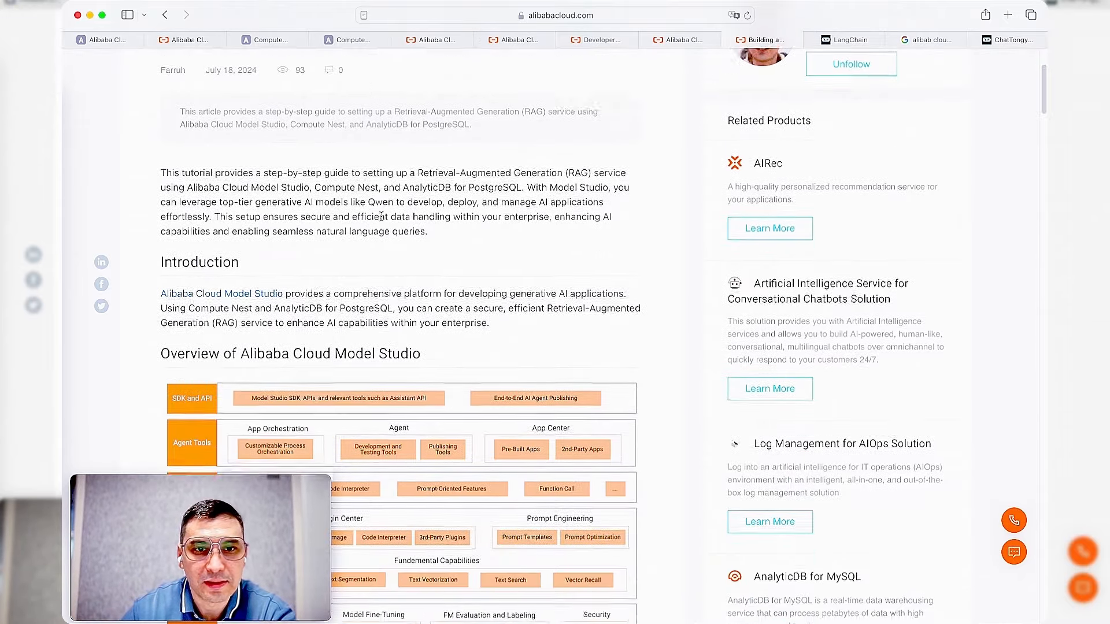
{"action": "scroll", "coordinate": [383, 225], "scroll_direction": "down", "scroll_amount": 20}
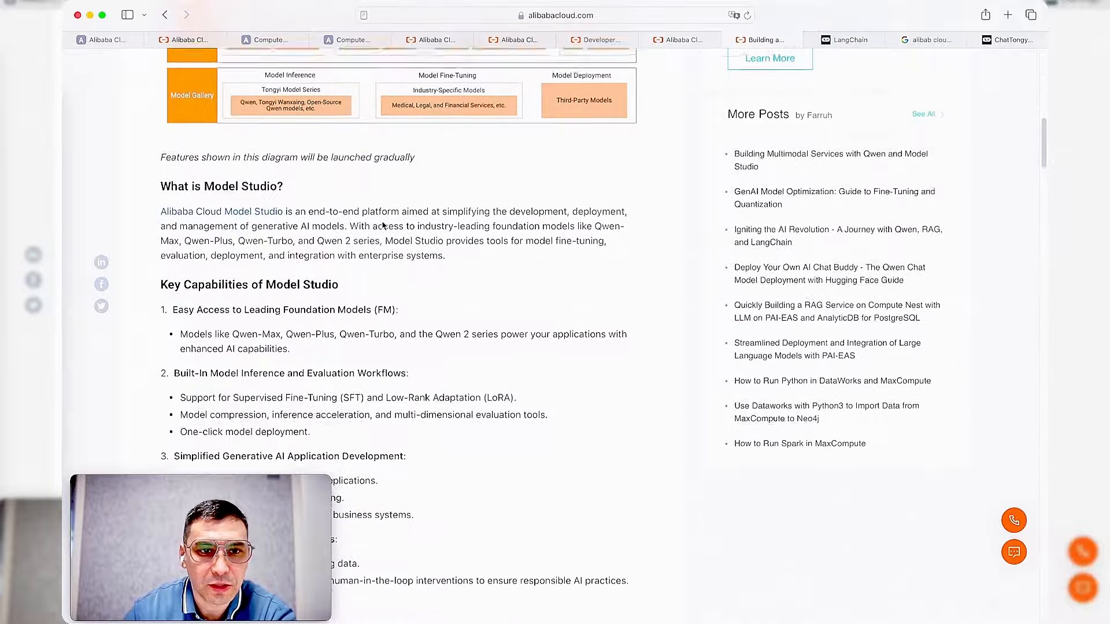
{"action": "scroll", "coordinate": [381, 229], "scroll_direction": "down", "scroll_amount": 20}
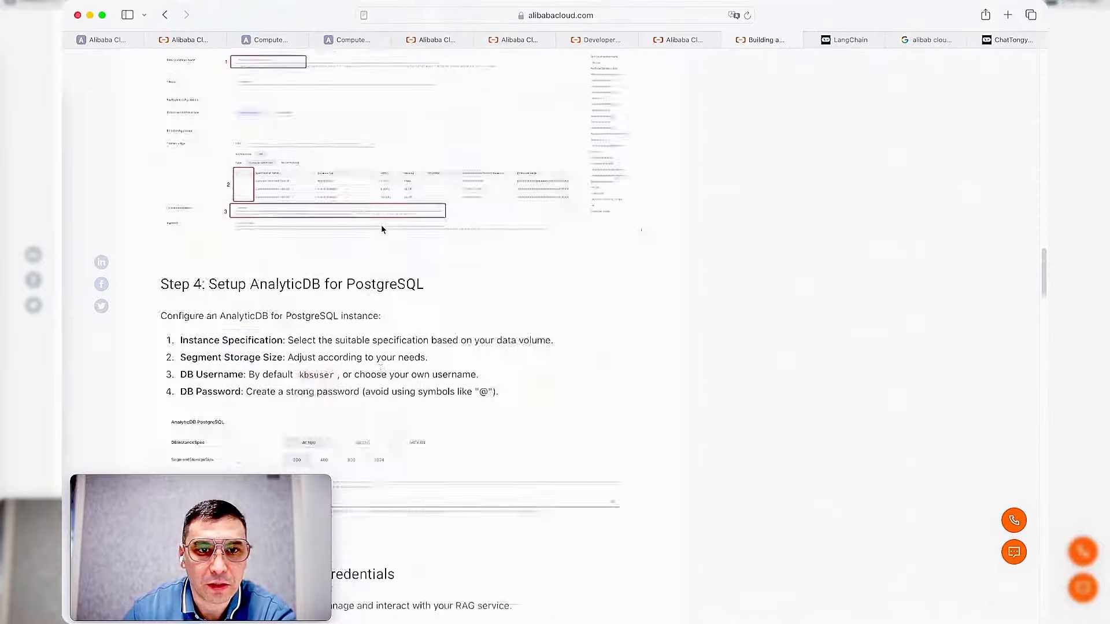
{"action": "scroll", "coordinate": [382, 225], "scroll_direction": "down", "scroll_amount": 20}
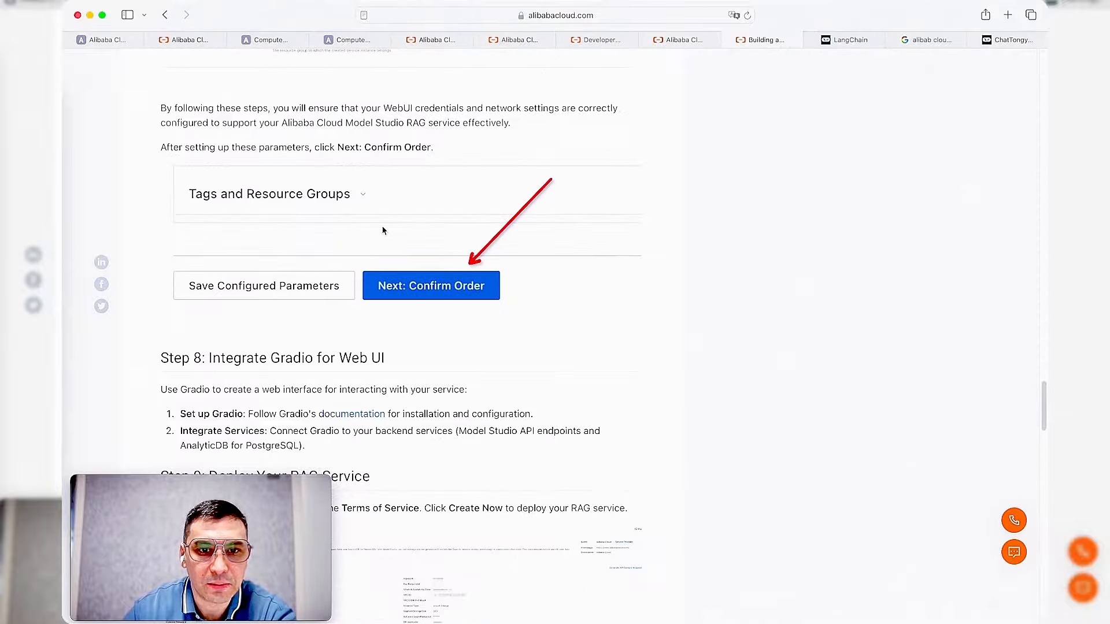
{"action": "scroll", "coordinate": [383, 227], "scroll_direction": "up", "scroll_amount": 5}
{"action": "scroll", "coordinate": [382, 227], "scroll_direction": "up", "scroll_amount": 15}
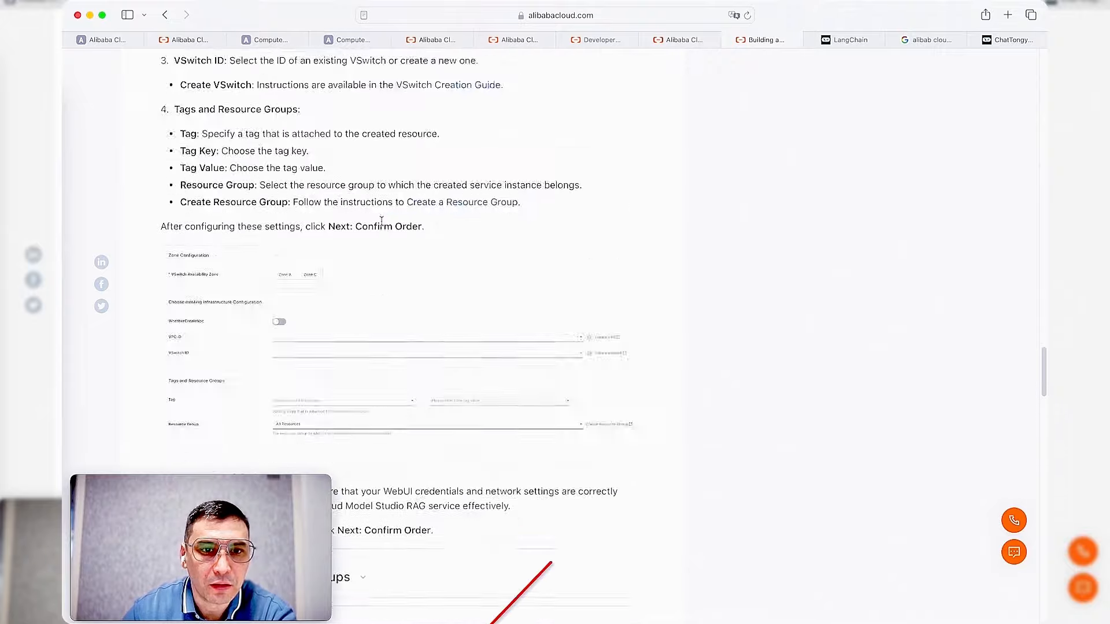
{"action": "scroll", "coordinate": [380, 221], "scroll_direction": "up", "scroll_amount": 20}
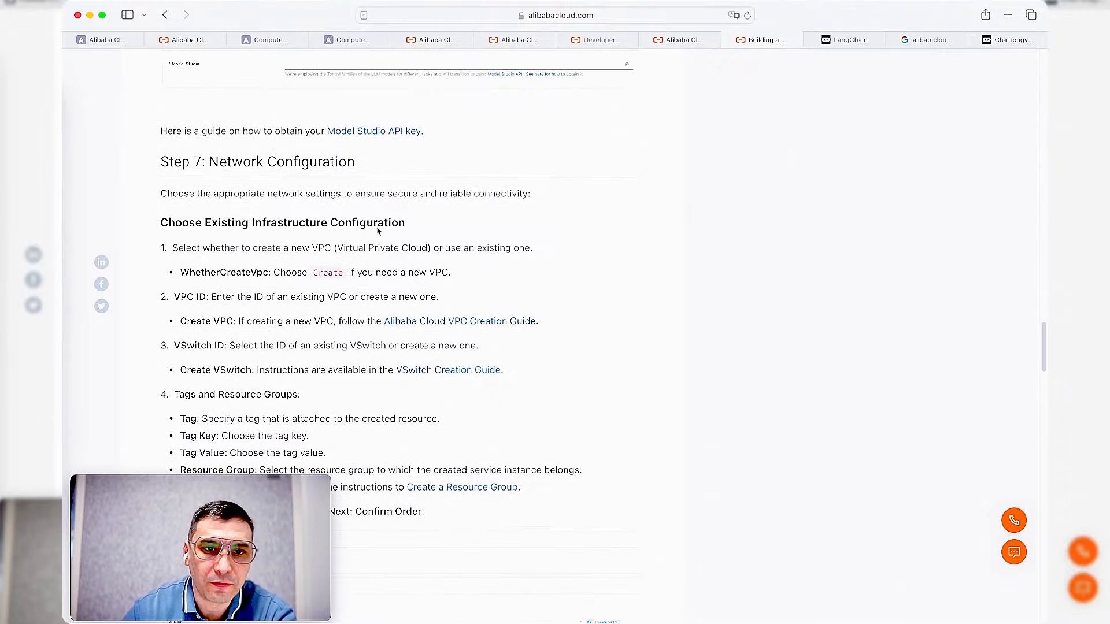
{"action": "scroll", "coordinate": [376, 231], "scroll_direction": "up", "scroll_amount": 8}
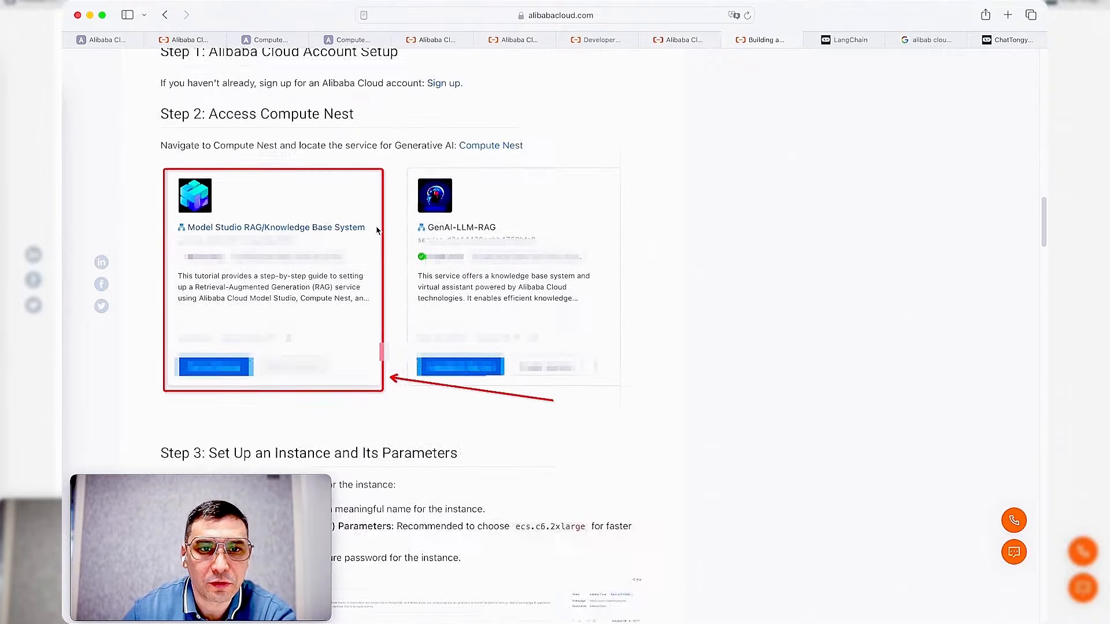
{"action": "scroll", "coordinate": [476, 312], "scroll_direction": "up", "scroll_amount": 1}
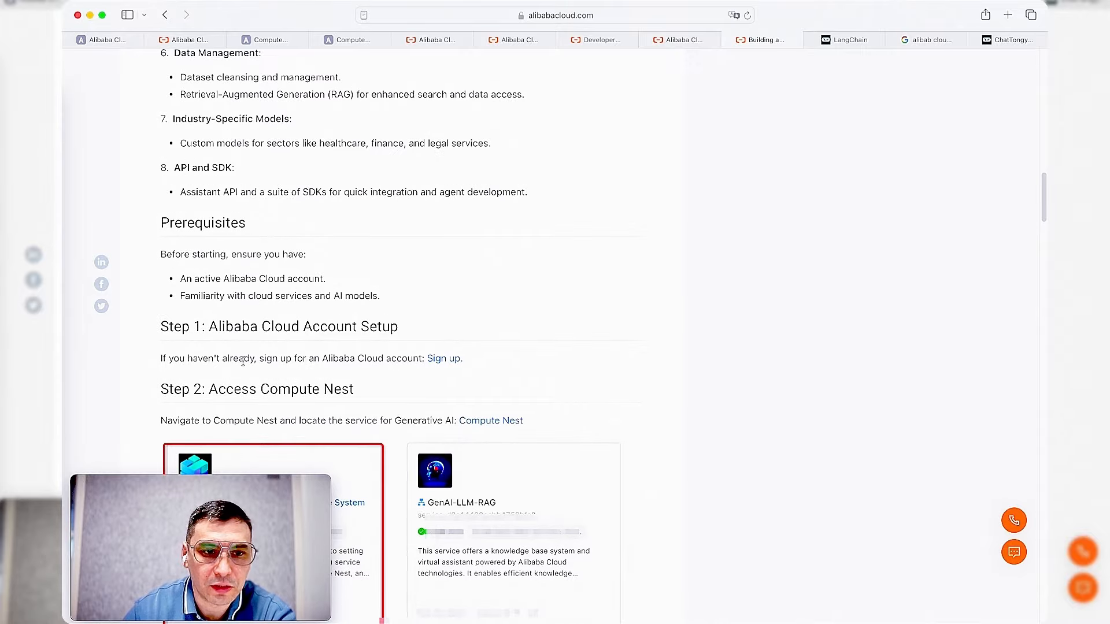
{"action": "scroll", "coordinate": [459, 371], "scroll_direction": "down", "scroll_amount": 20}
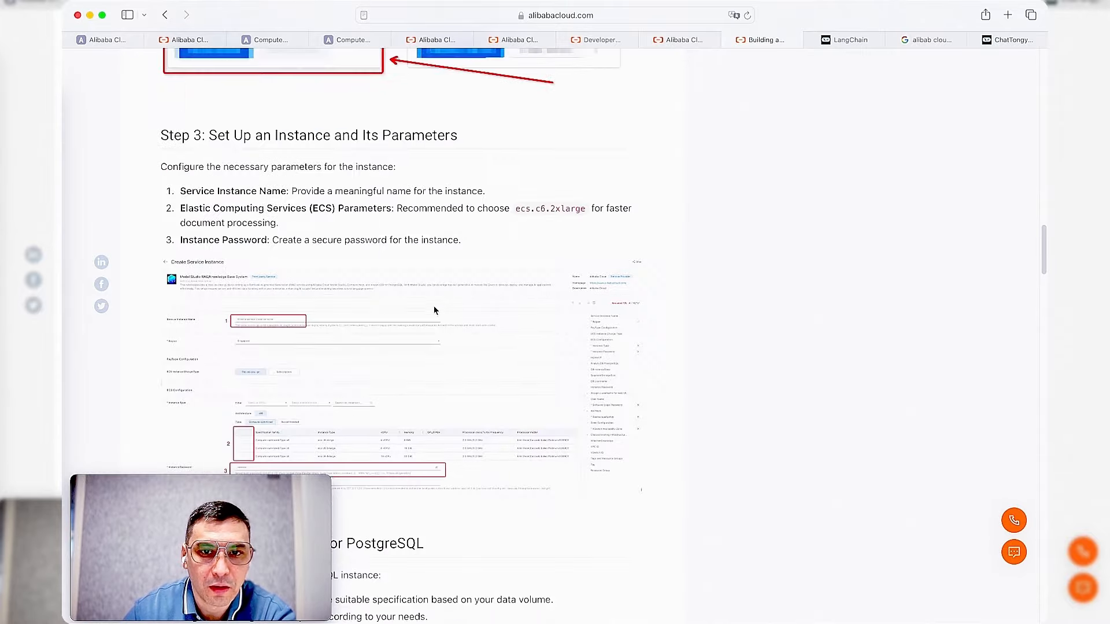
{"action": "scroll", "coordinate": [433, 310], "scroll_direction": "down", "scroll_amount": 10}
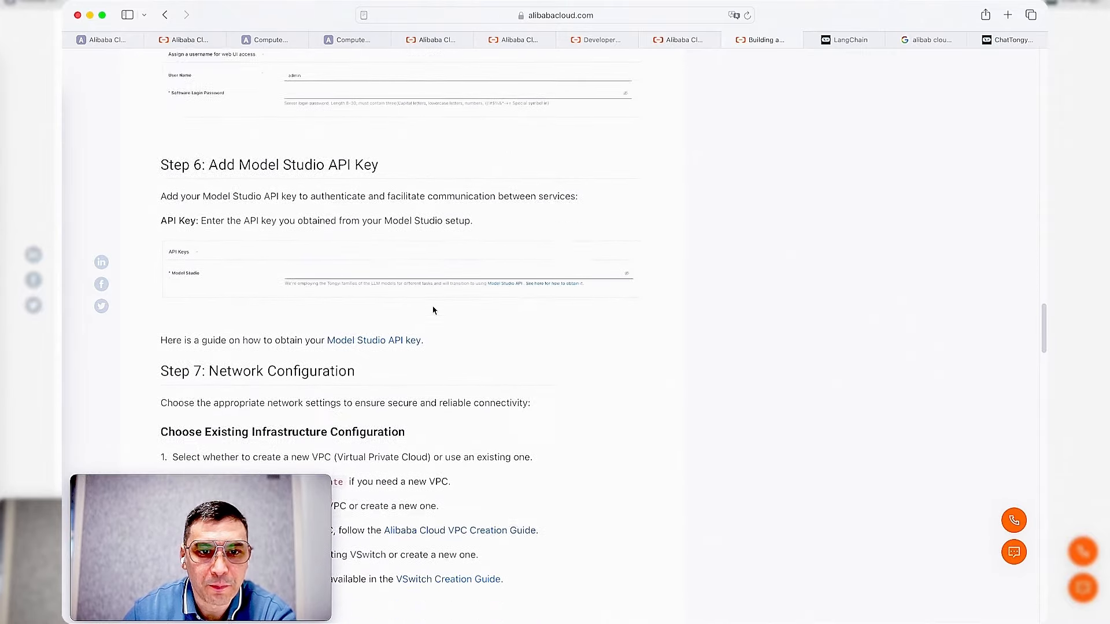
{"action": "scroll", "coordinate": [449, 316], "scroll_direction": "down", "scroll_amount": 5}
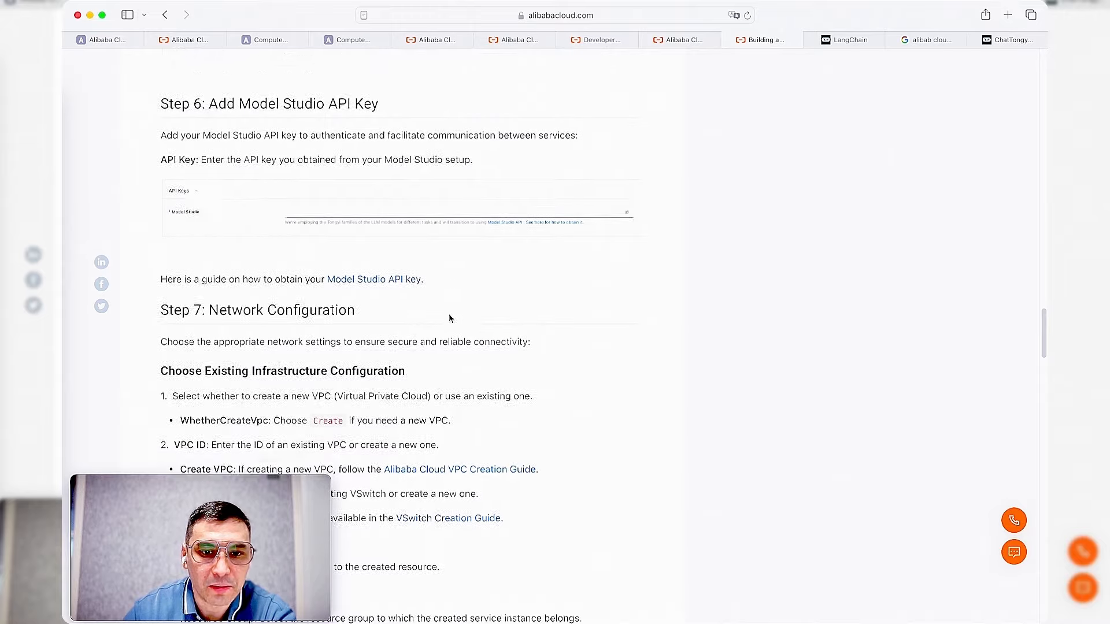
{"action": "scroll", "coordinate": [508, 343], "scroll_direction": "down", "scroll_amount": 8}
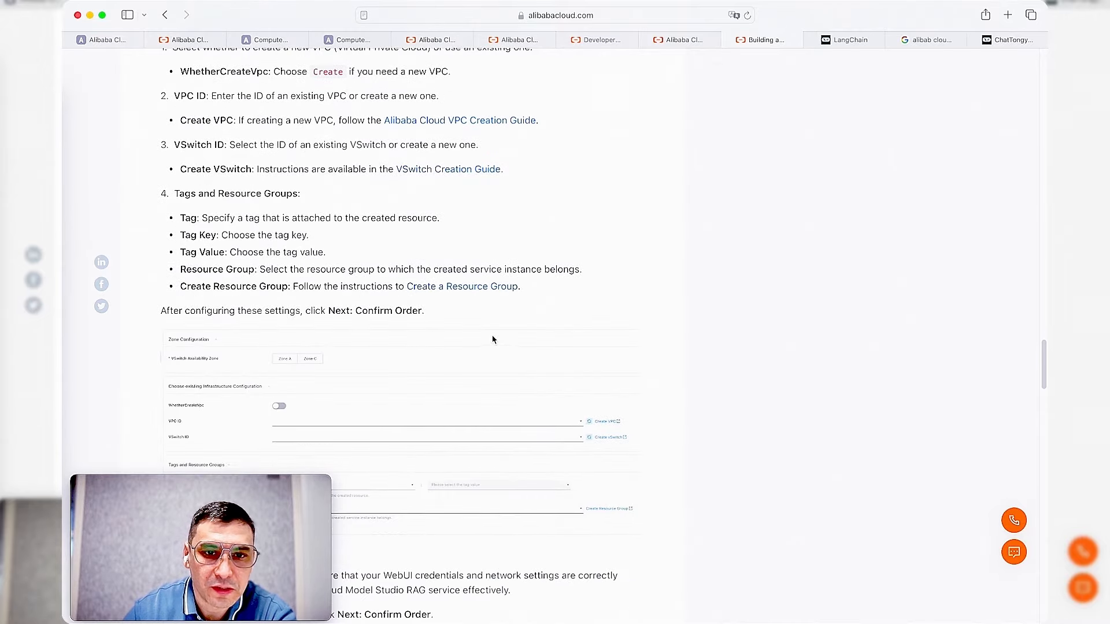
{"action": "scroll", "coordinate": [492, 340], "scroll_direction": "down", "scroll_amount": 7}
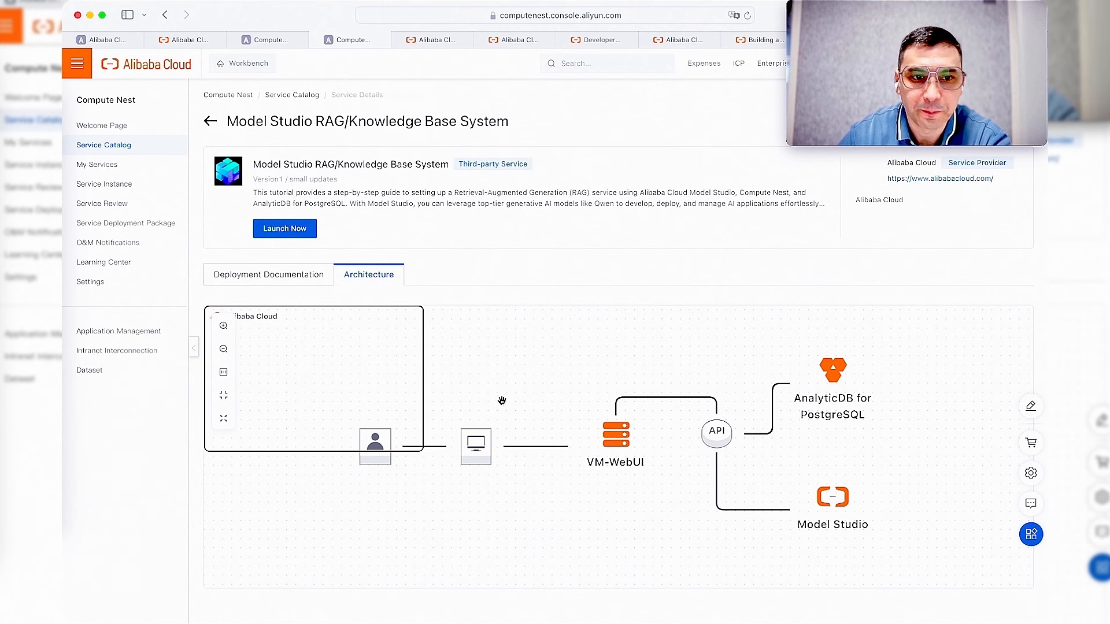
Step: Launch the Model Studio RAG/Knowledge Base System service and name the new service instance model-studio-rag-v002
{"action": "left_click", "coordinate": [296, 229]}
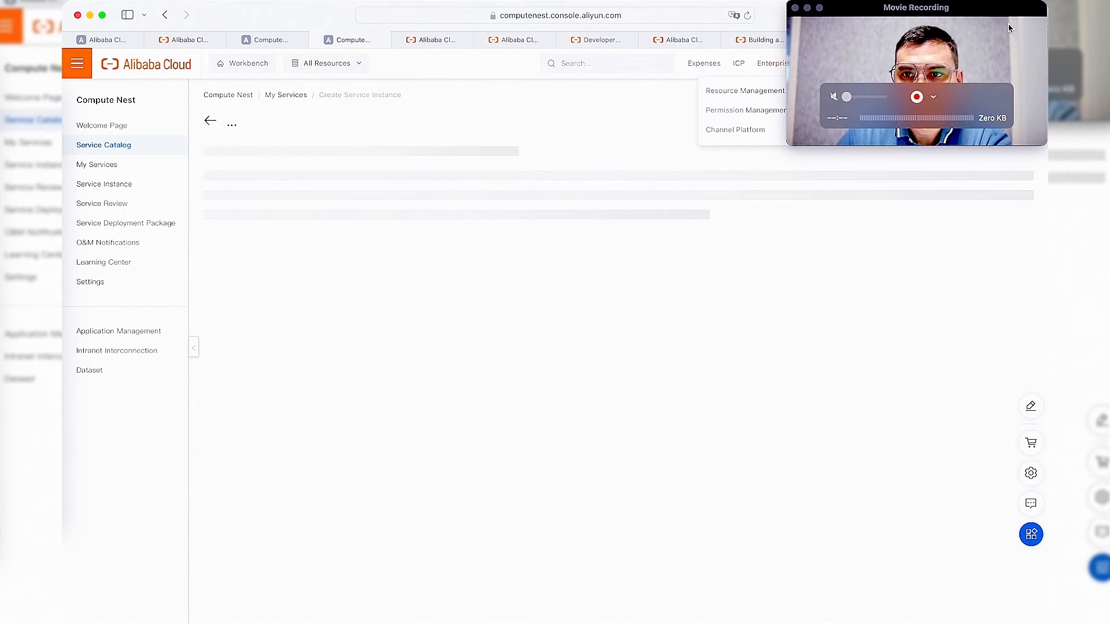
{"action": "left_click_drag", "start_coordinate": [1007, 28], "coordinate": [1008, 502]}
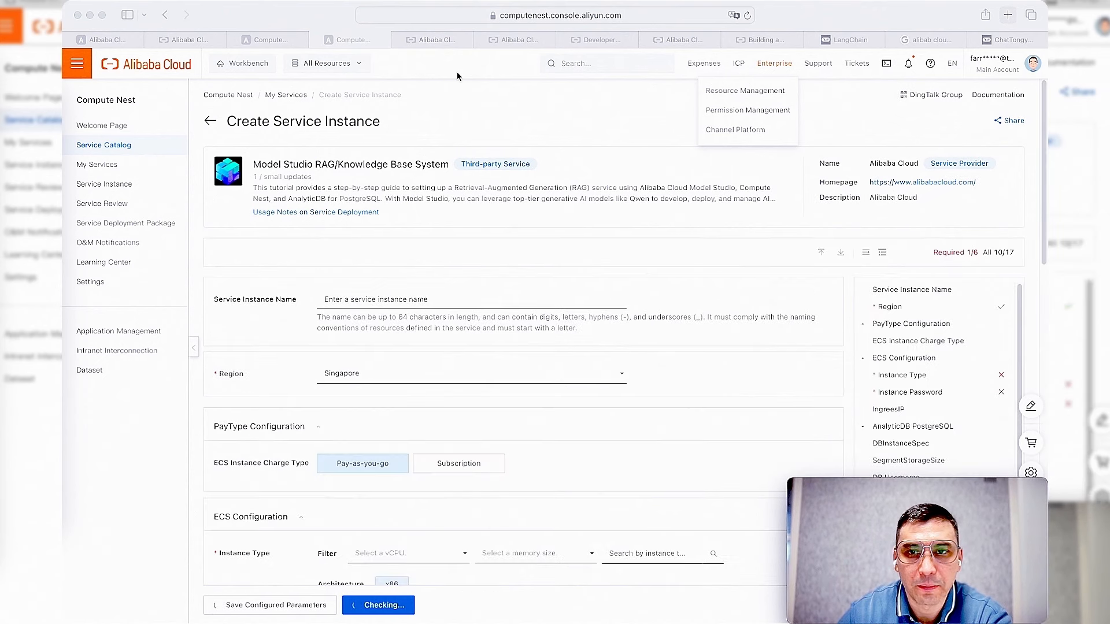
{"action": "left_click", "coordinate": [416, 296]}
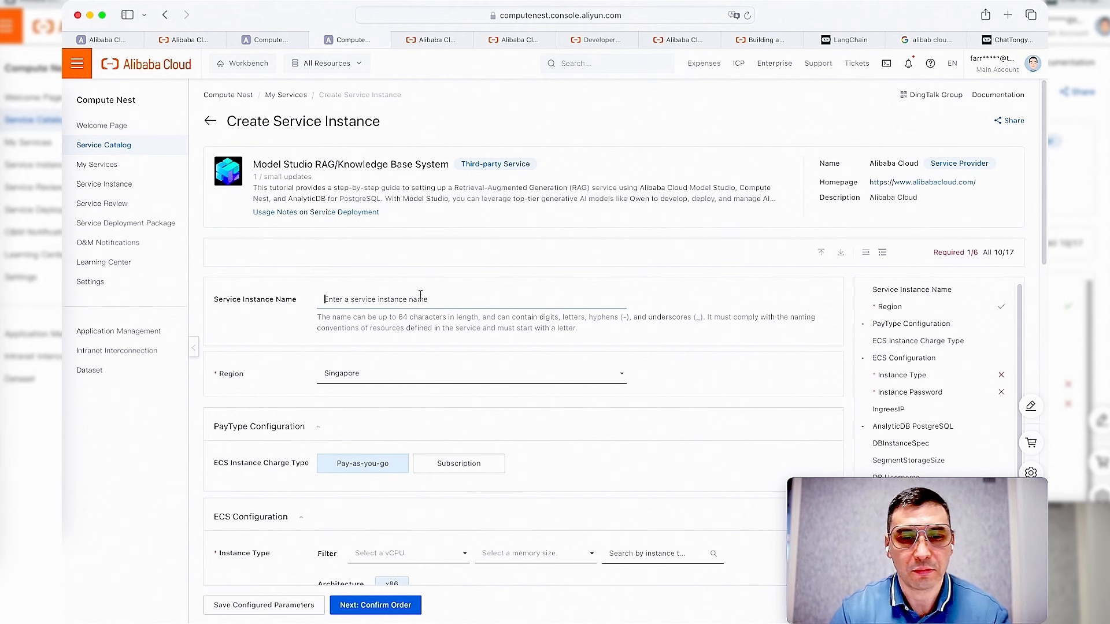
{"action": "type", "text": "me"}
{"action": "type", "text": "odel"}
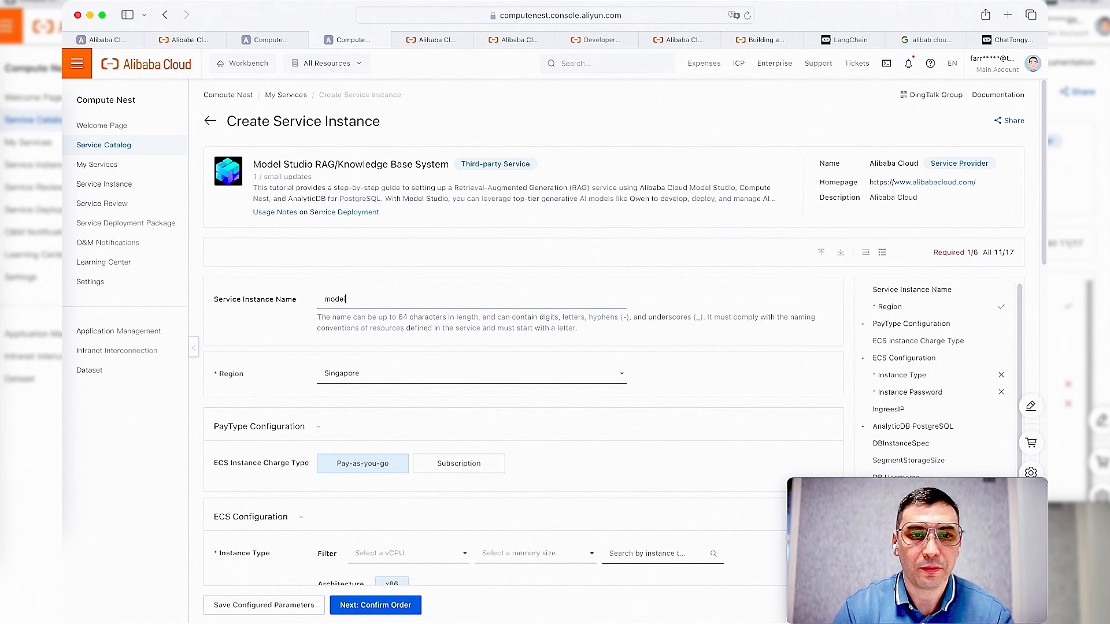
{"action": "type", "text": "-studio-"}
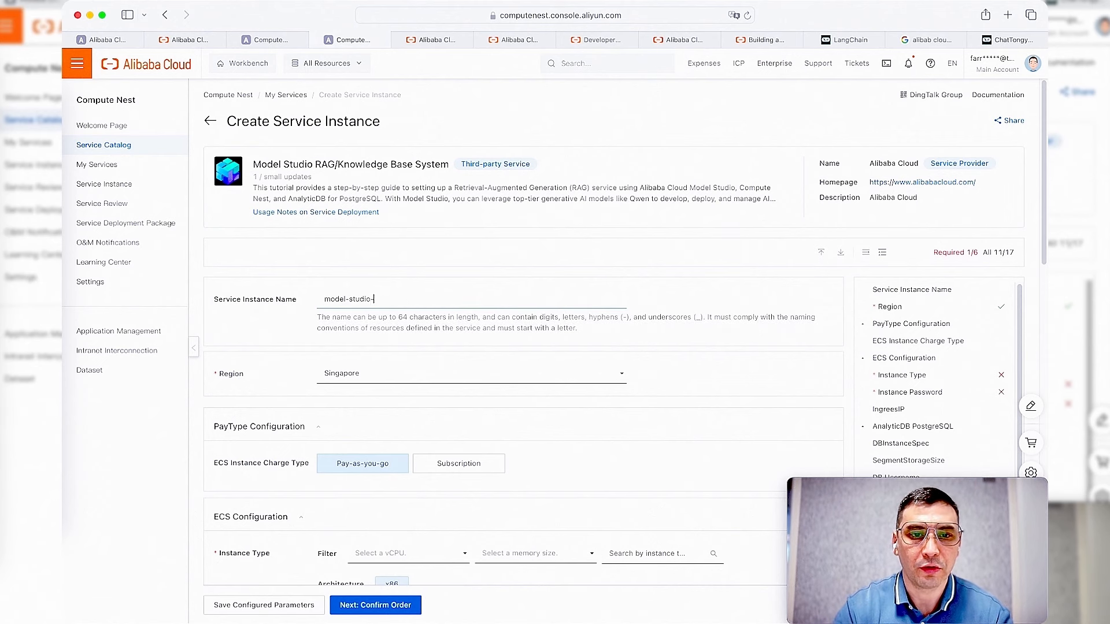
{"action": "type", "text": "rag-v002"}
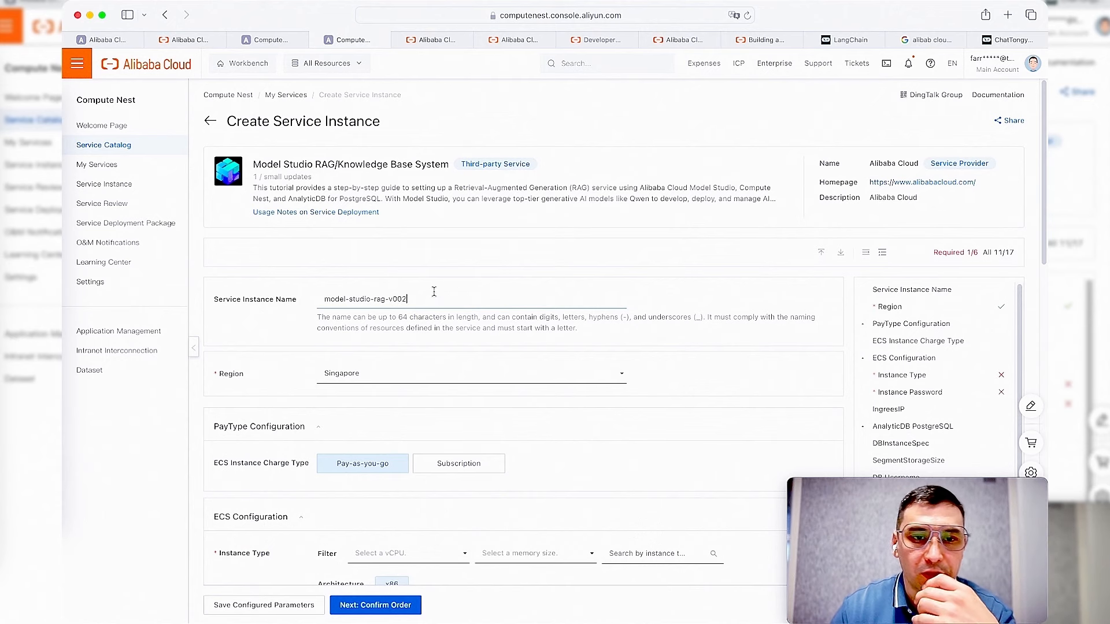
Step: Review the region, charge type and ECS instance type options for the new service instance
{"action": "scroll", "coordinate": [453, 331], "scroll_direction": "down", "scroll_amount": 1}
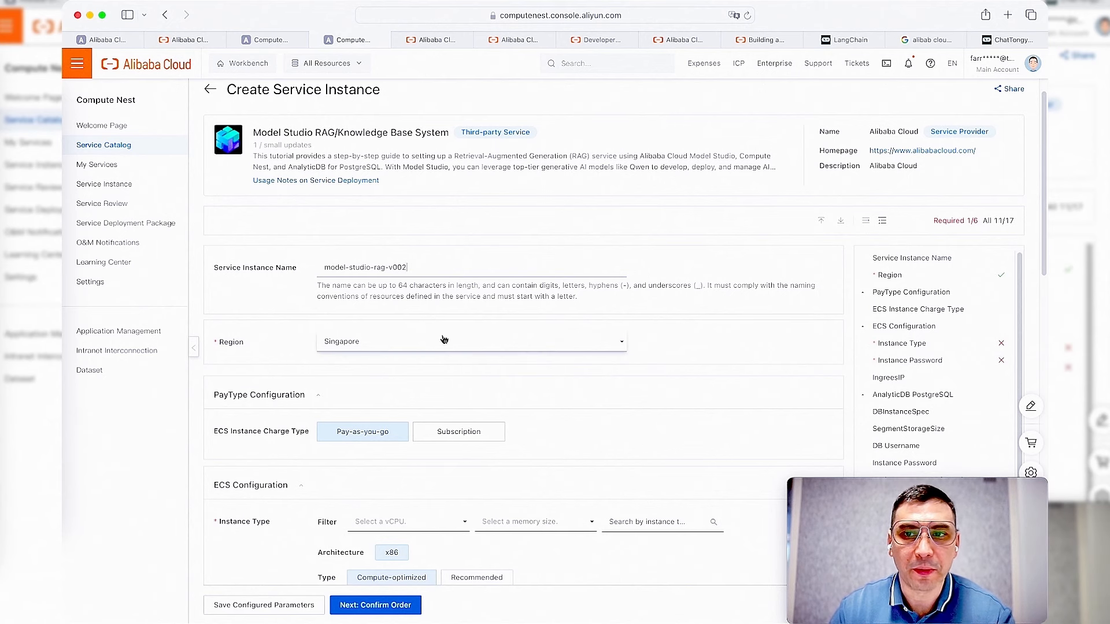
{"action": "scroll", "coordinate": [370, 324], "scroll_direction": "down", "scroll_amount": 1}
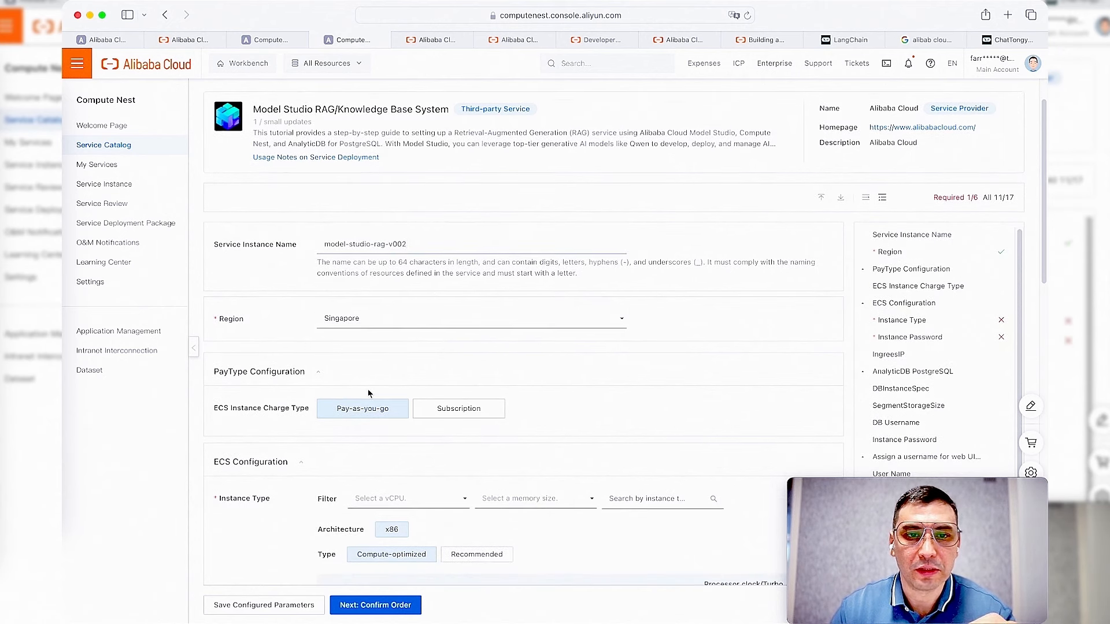
{"action": "scroll", "coordinate": [370, 387], "scroll_direction": "down", "scroll_amount": 1}
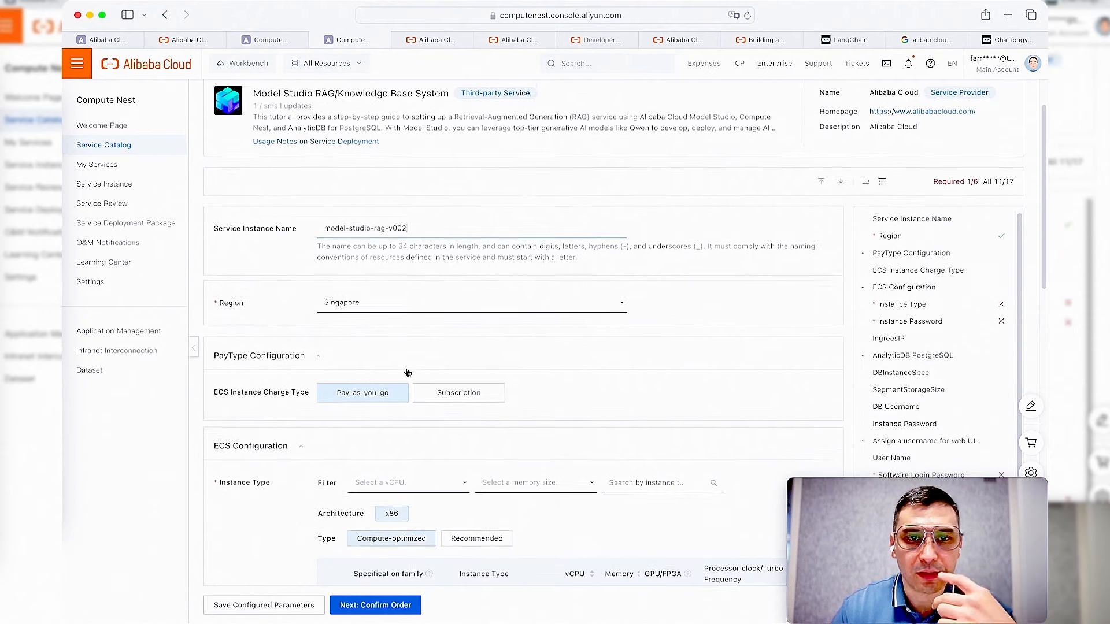
{"action": "scroll", "coordinate": [432, 396], "scroll_direction": "down", "scroll_amount": 8}
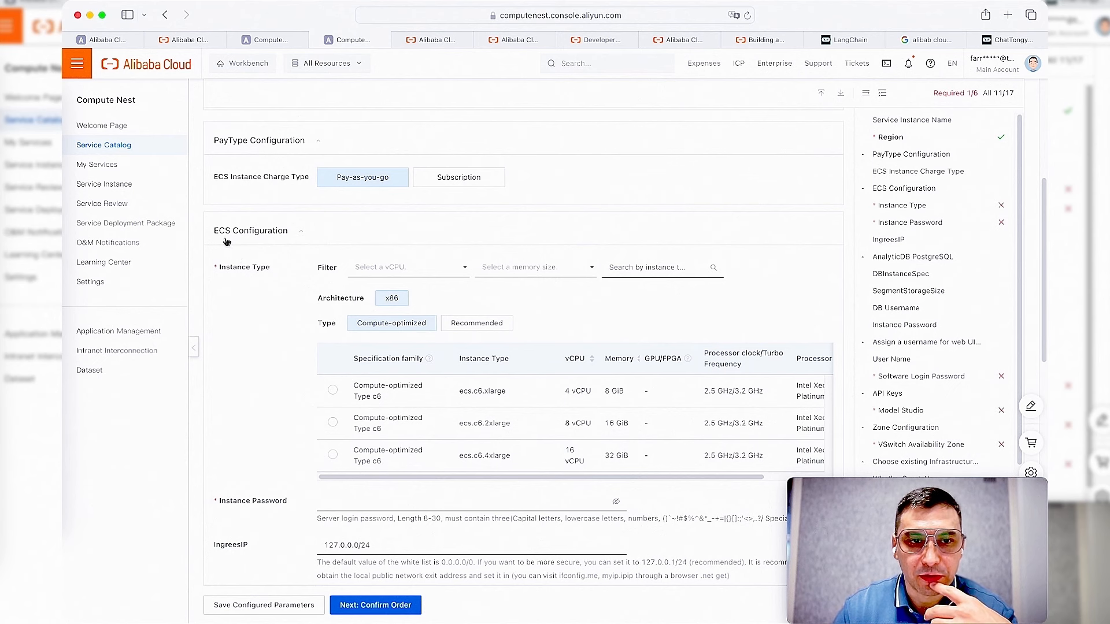
Step: Select the ecs.c6.2xlarge instance type and enter the ECS instance password
{"action": "left_click", "coordinate": [333, 423]}
{"action": "scroll", "coordinate": [366, 303], "scroll_direction": "down", "scroll_amount": 4}
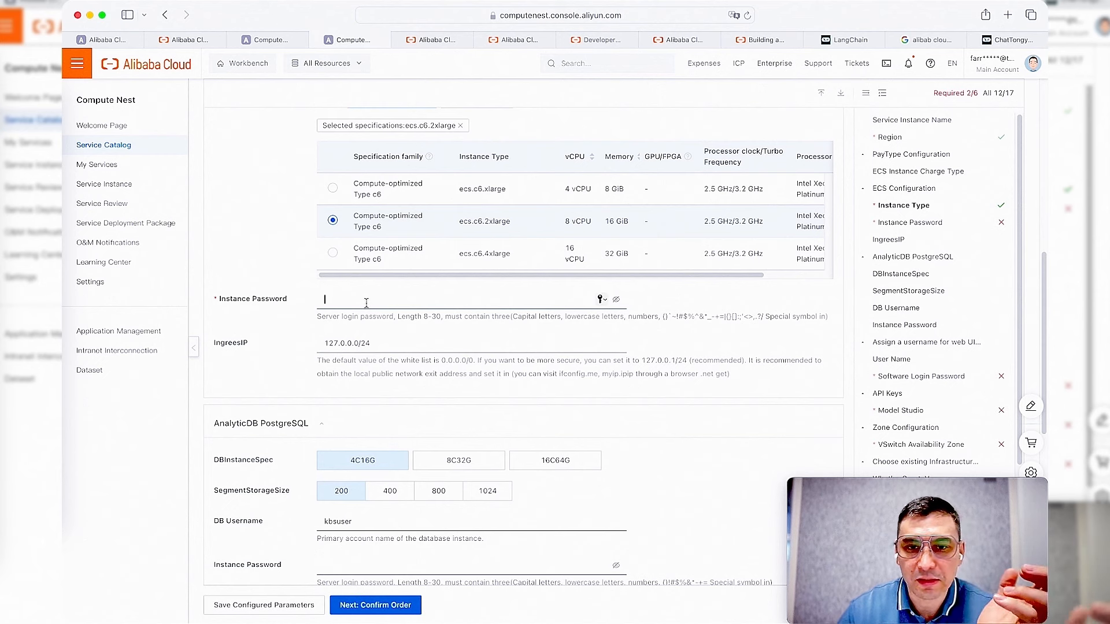
{"action": "left_click", "coordinate": [366, 303]}
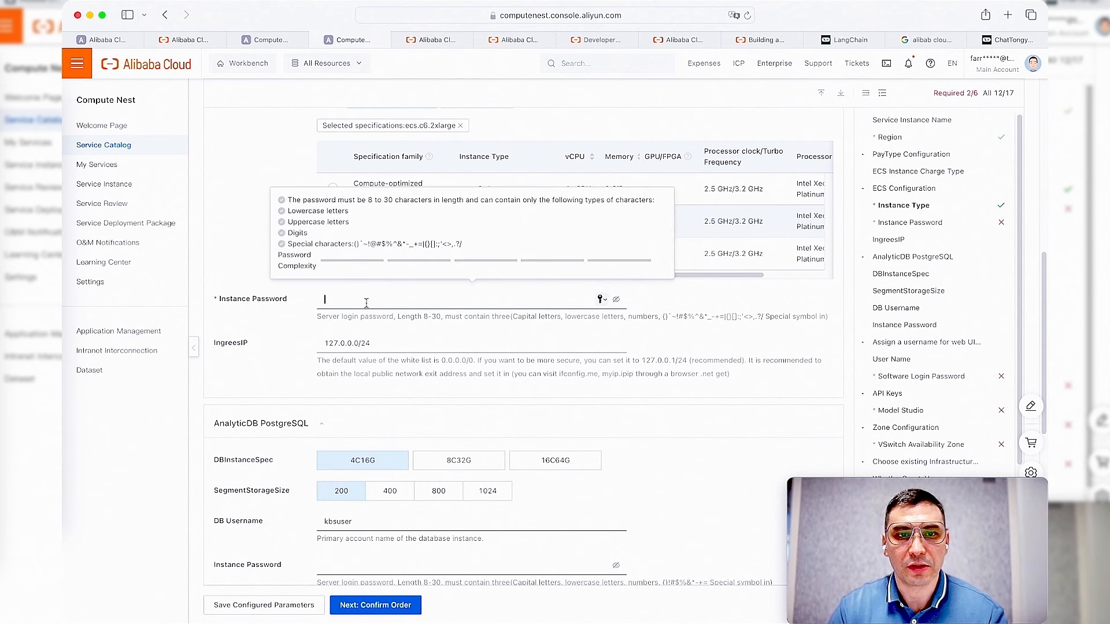
{"action": "type", "text": "•••••"}
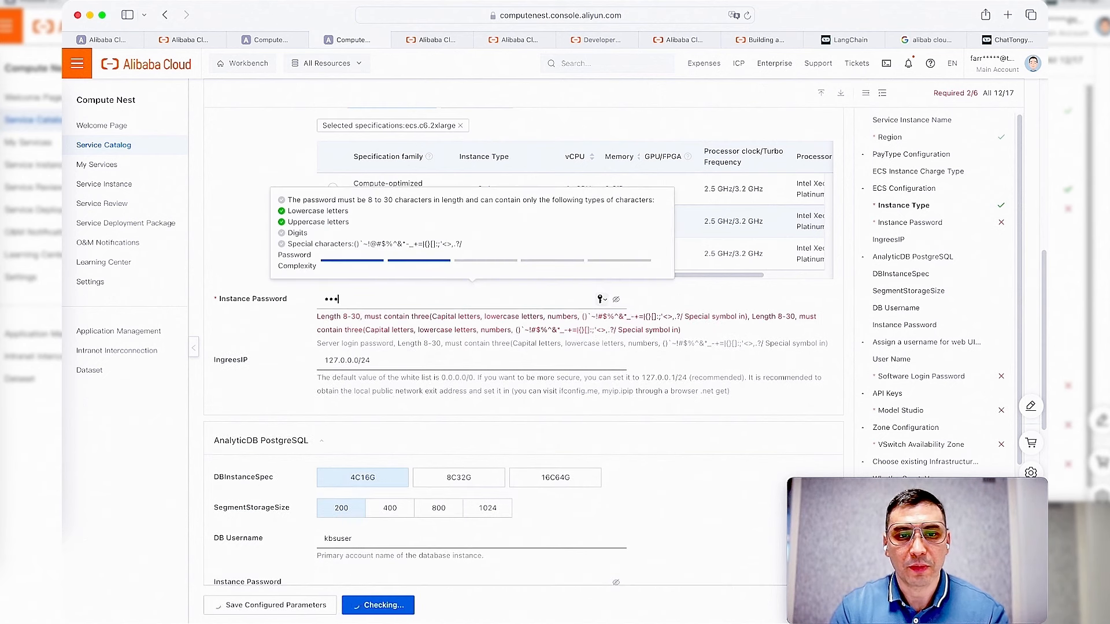
{"action": "key", "text": "BackSpace"}
{"action": "key", "text": "BackSpace"}
{"action": "key", "text": "BackSpace"}
{"action": "key", "text": "BackSpace"}
{"action": "key", "text": "BackSpace"}
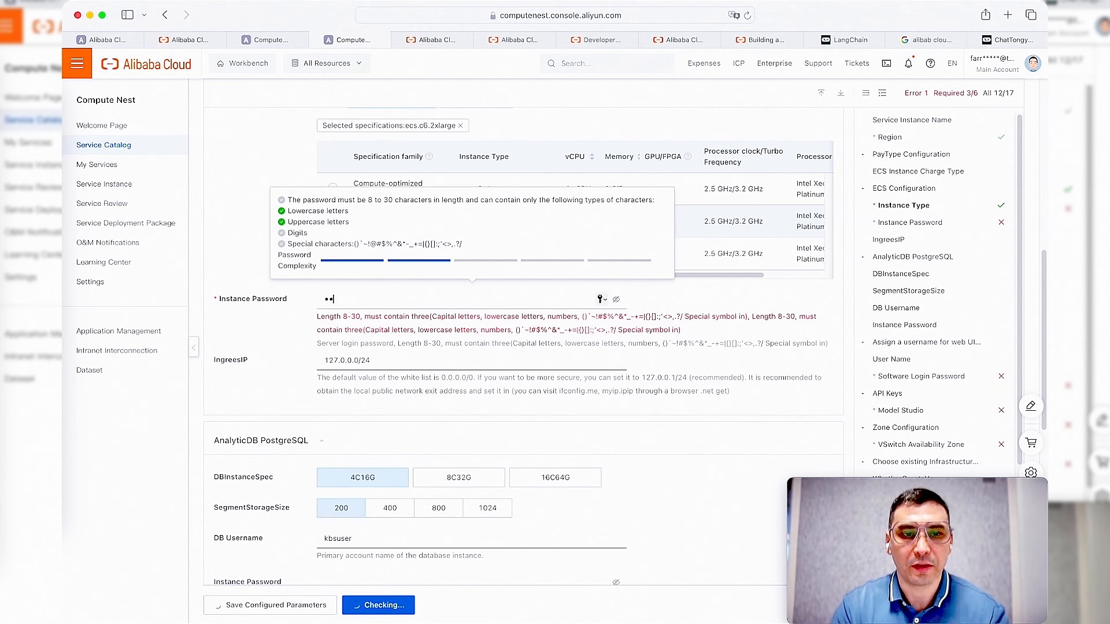
{"action": "type", "text": "•••••••••"}
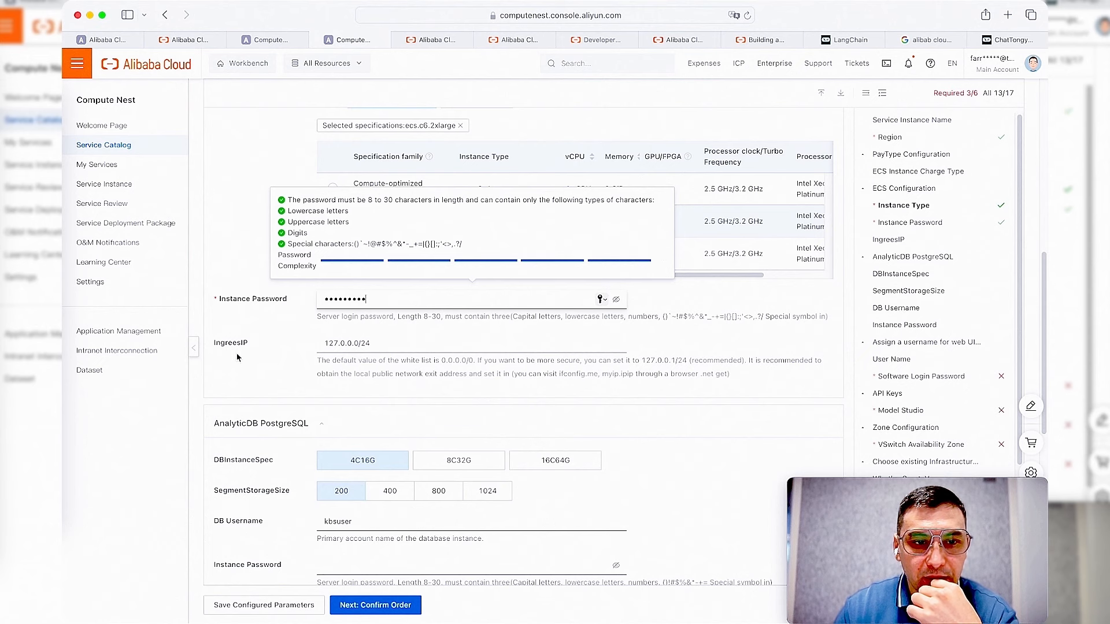
Step: Set the ECS IngreesIP whitelist to 0.0.0.0/0
{"action": "double_click", "coordinate": [388, 346]}
{"action": "left_click_drag", "start_coordinate": [313, 349], "coordinate": [324, 348]}
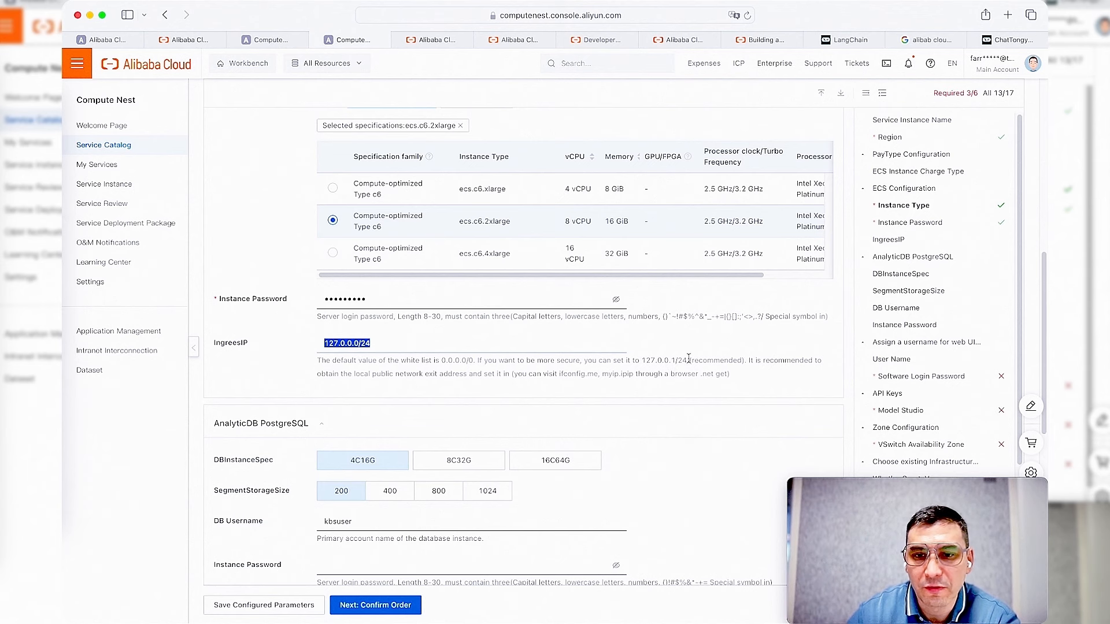
{"action": "left_click", "coordinate": [671, 359]}
{"action": "left_click_drag", "start_coordinate": [671, 359], "coordinate": [697, 362]}
{"action": "left_click", "coordinate": [441, 351]}
{"action": "left_click_drag", "start_coordinate": [441, 351], "coordinate": [321, 345]}
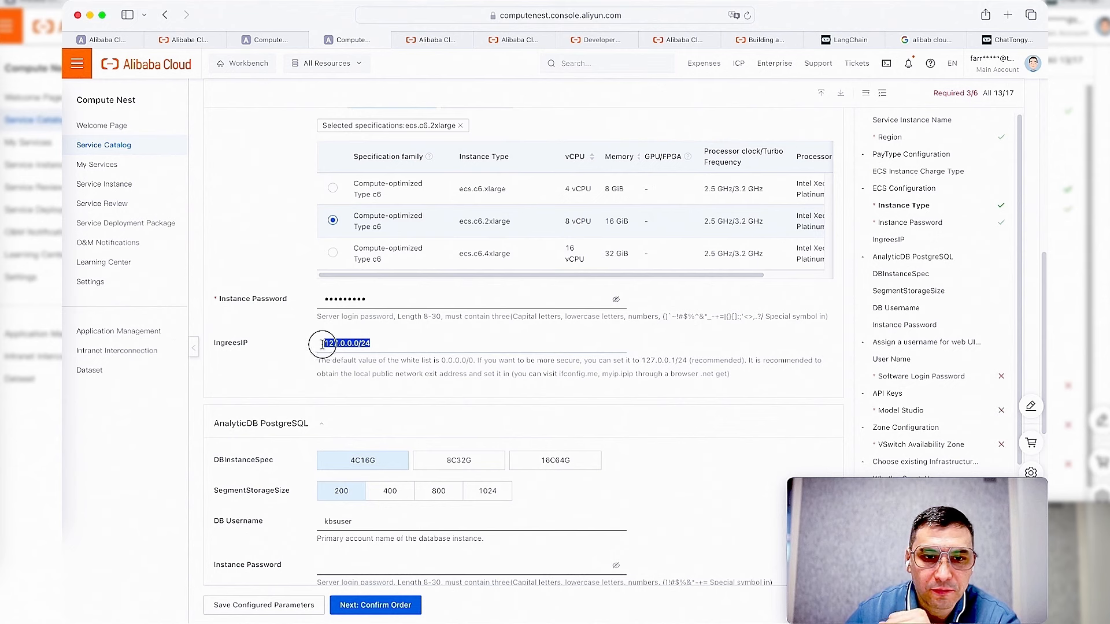
{"action": "type", "text": "0.0"}
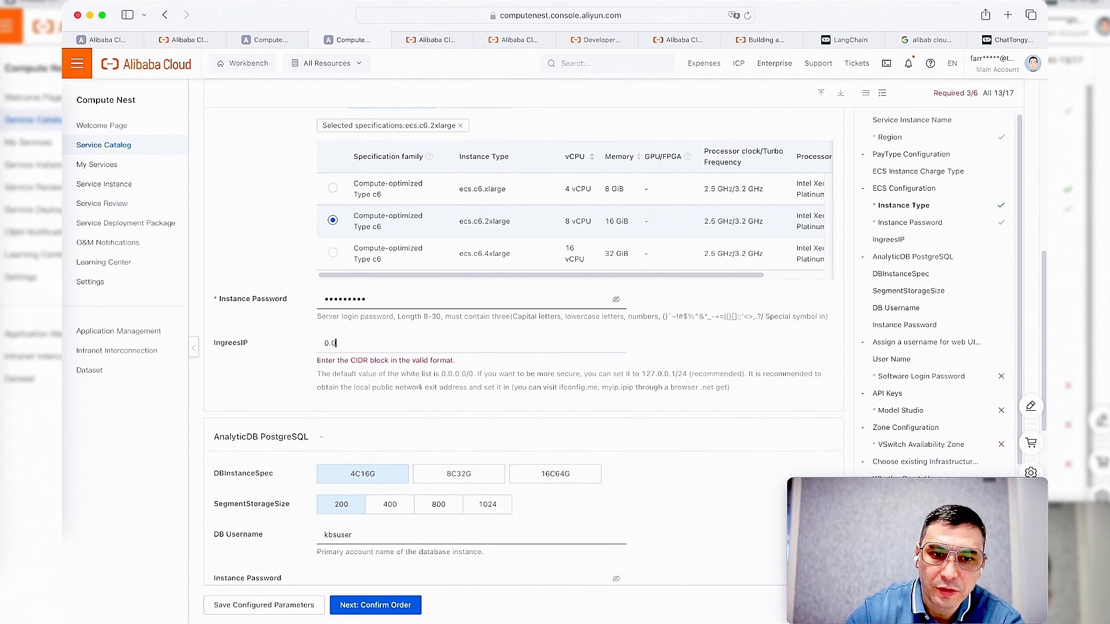
{"action": "type", "text": ".0.0/0"}
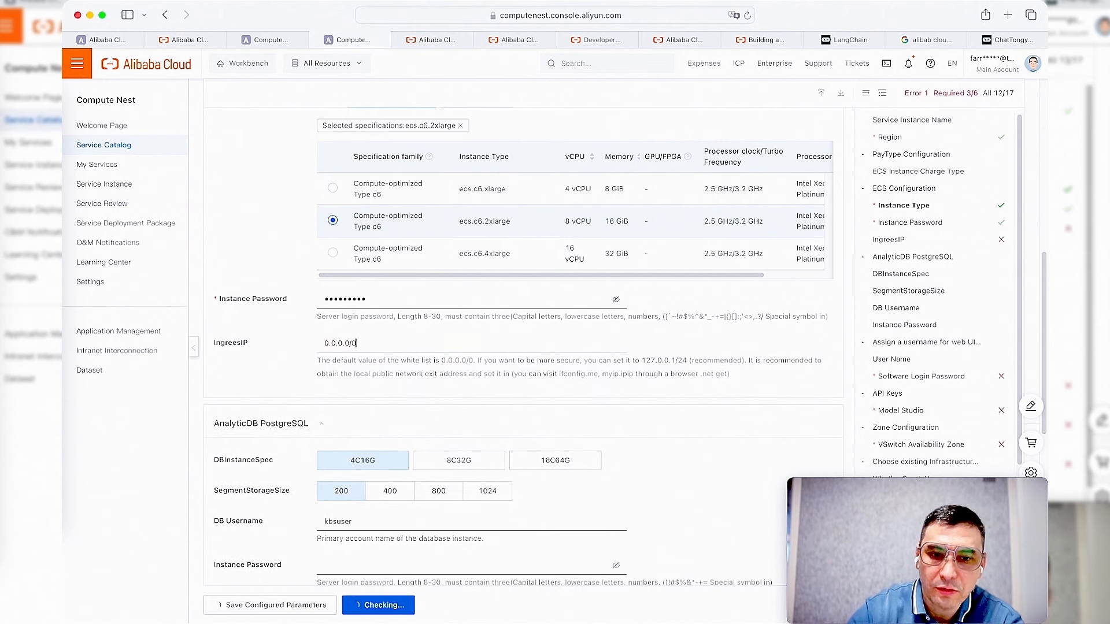
Step: Enter the database instance password for the kbsuser account in the AnalyticDB PostgreSQL configuration
{"action": "scroll", "coordinate": [502, 378], "scroll_direction": "down", "scroll_amount": 1}
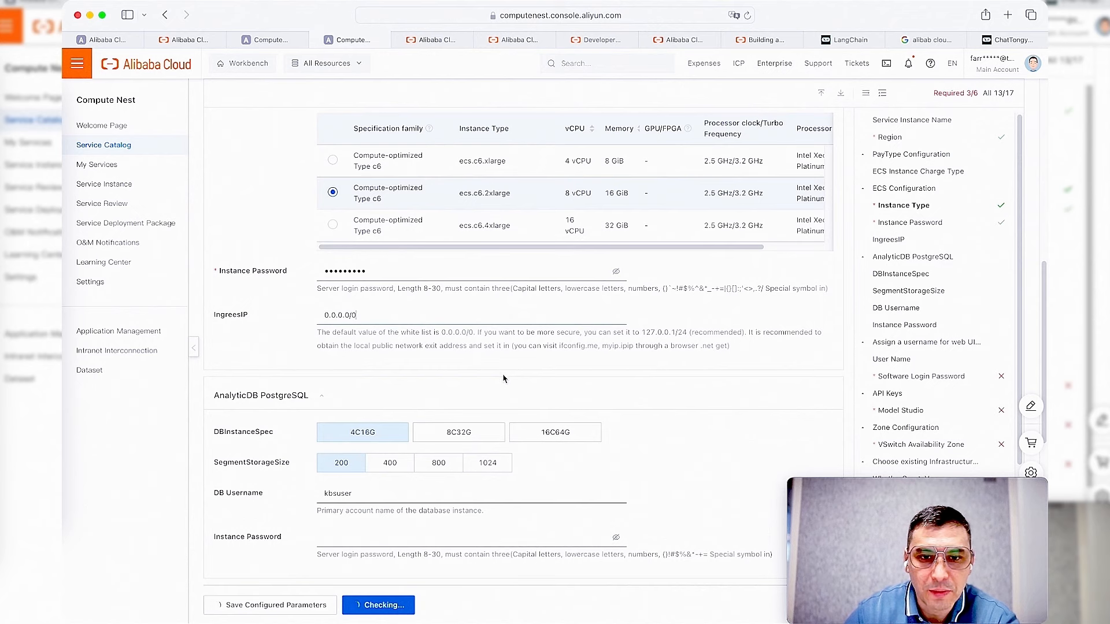
{"action": "scroll", "coordinate": [506, 377], "scroll_direction": "down", "scroll_amount": 1}
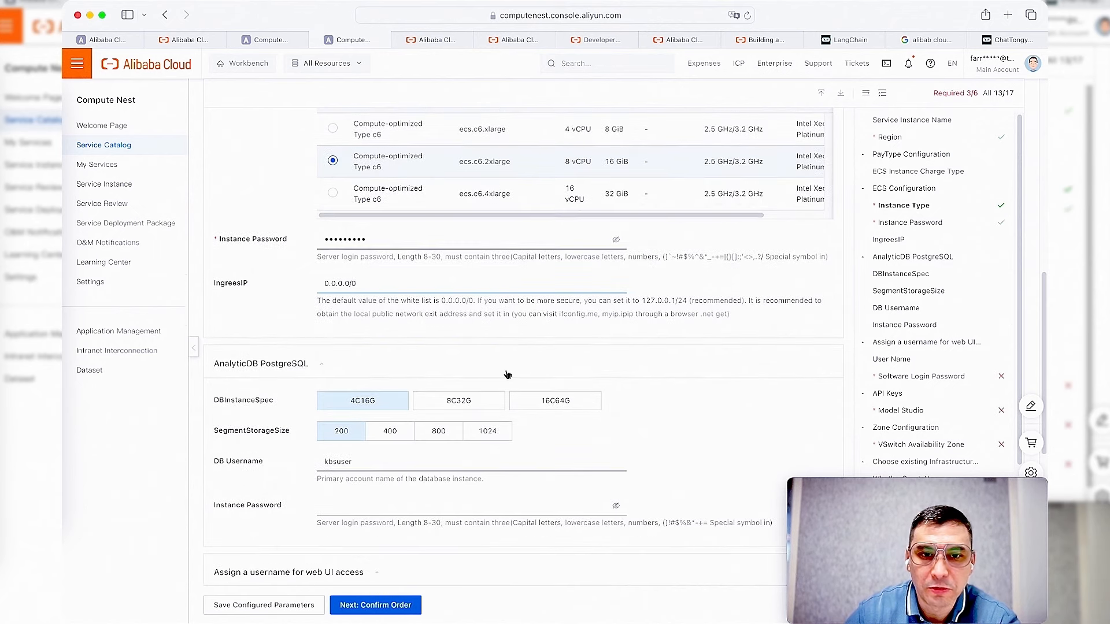
{"action": "scroll", "coordinate": [509, 433], "scroll_direction": "down", "scroll_amount": 2}
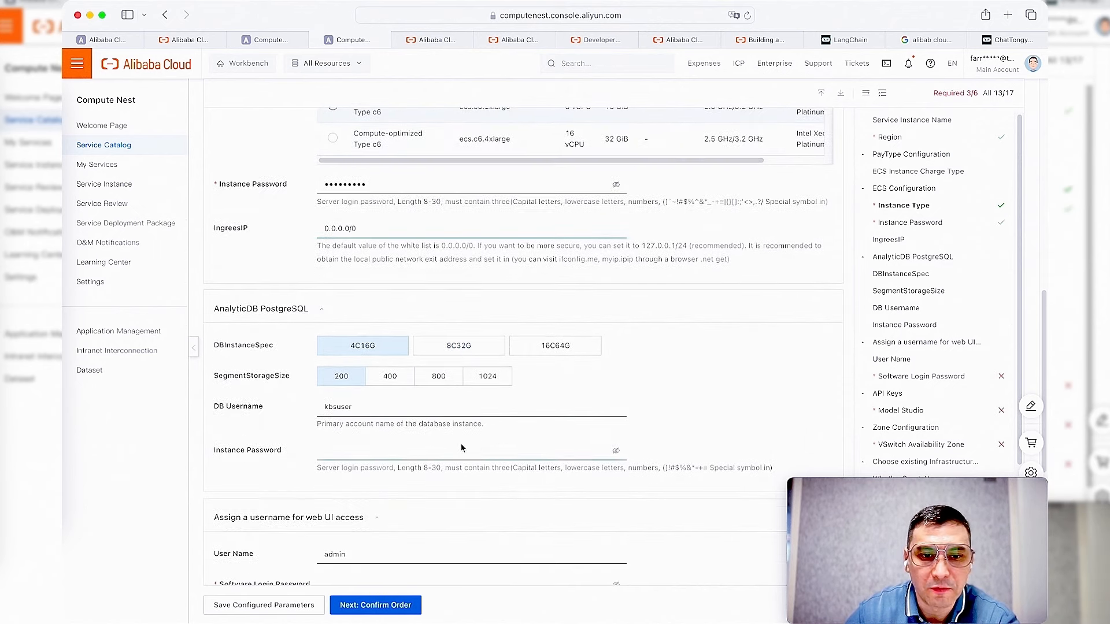
{"action": "left_click", "coordinate": [406, 451]}
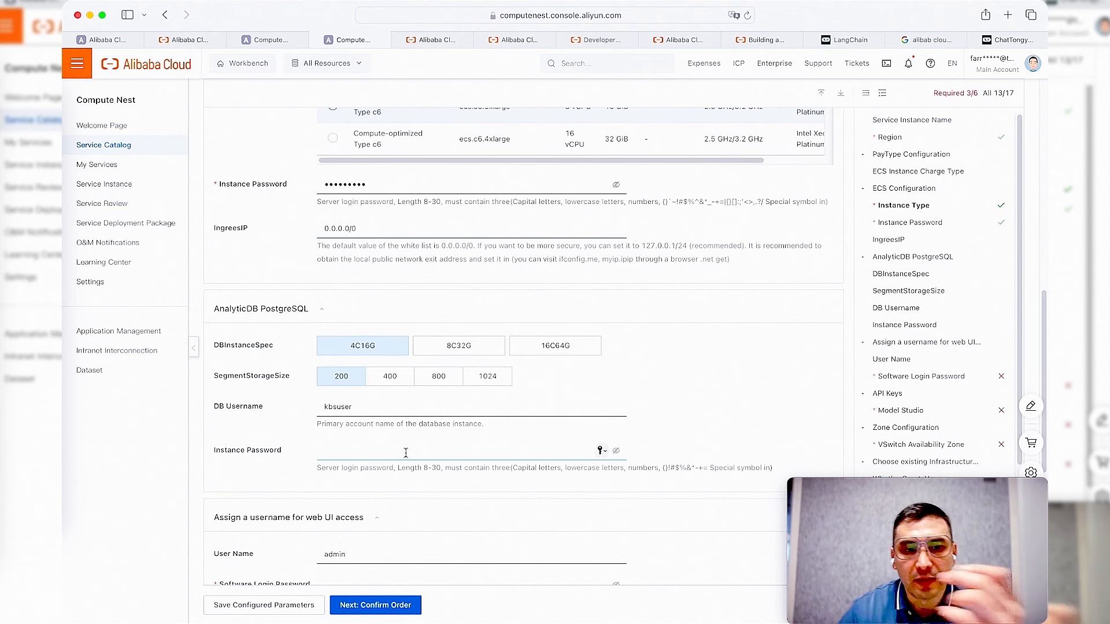
{"action": "scroll", "coordinate": [324, 324], "scroll_direction": "down", "scroll_amount": 1}
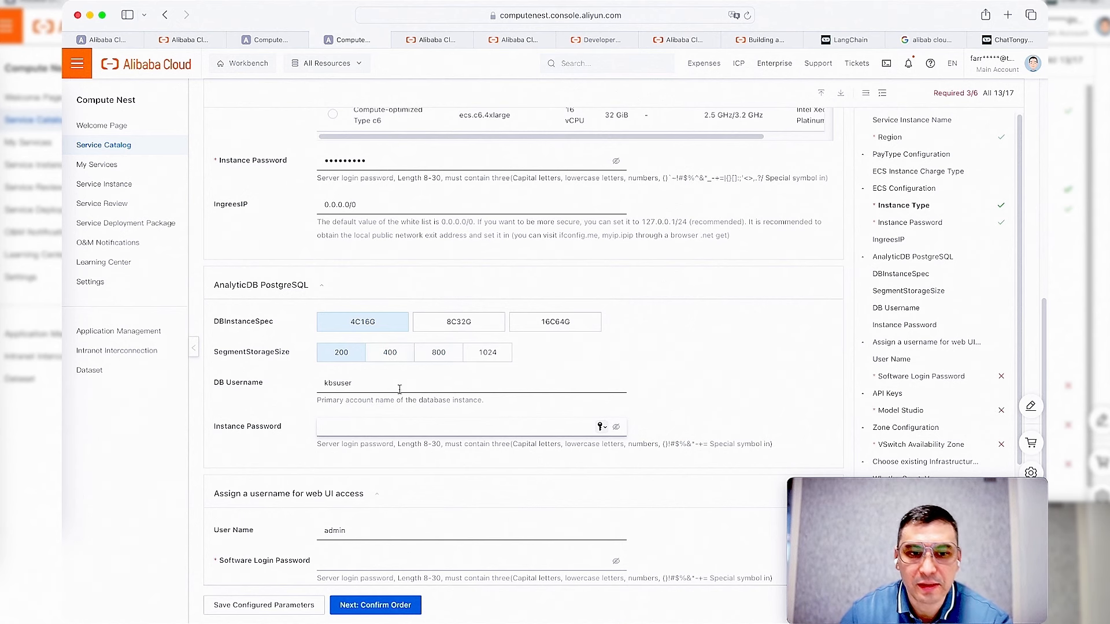
{"action": "left_click", "coordinate": [361, 376]}
{"action": "mouse_move", "coordinate": [318, 376]}
{"action": "left_mouse_down"}
{"action": "mouse_move", "coordinate": [372, 385]}
{"action": "mouse_move", "coordinate": [310, 379]}
{"action": "left_mouse_up"}
{"action": "left_click", "coordinate": [375, 384]}
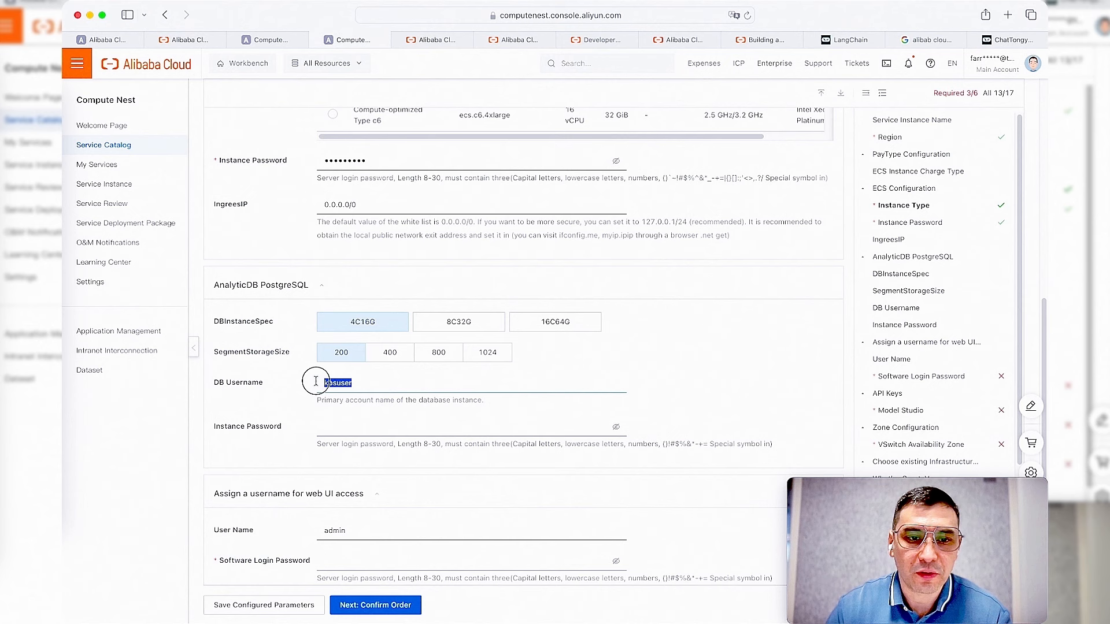
{"action": "left_click", "coordinate": [403, 381]}
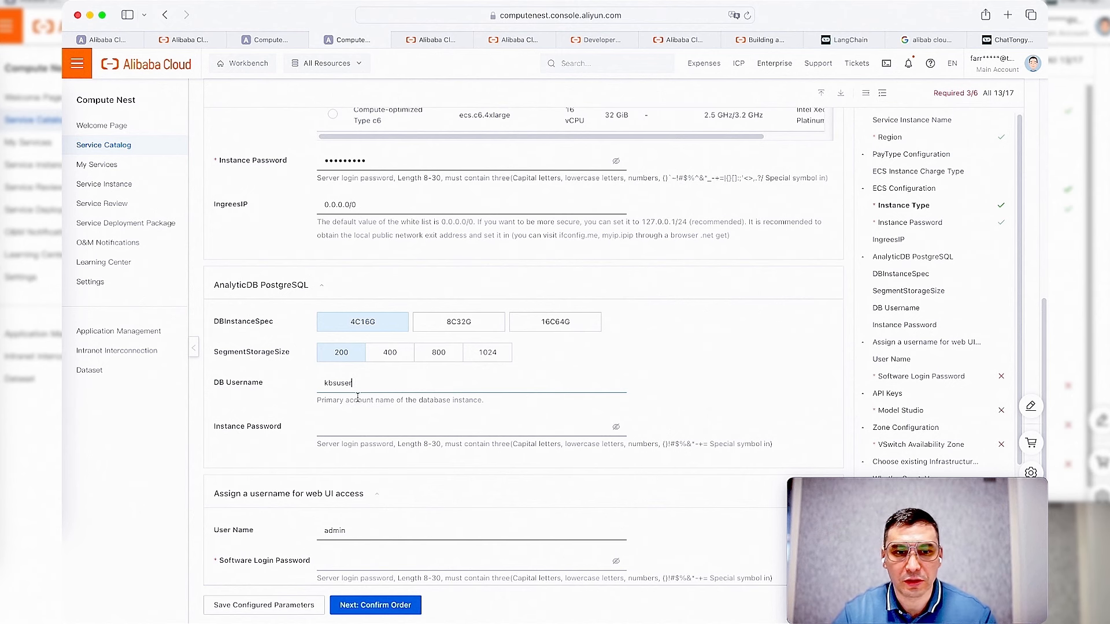
{"action": "left_click", "coordinate": [349, 421]}
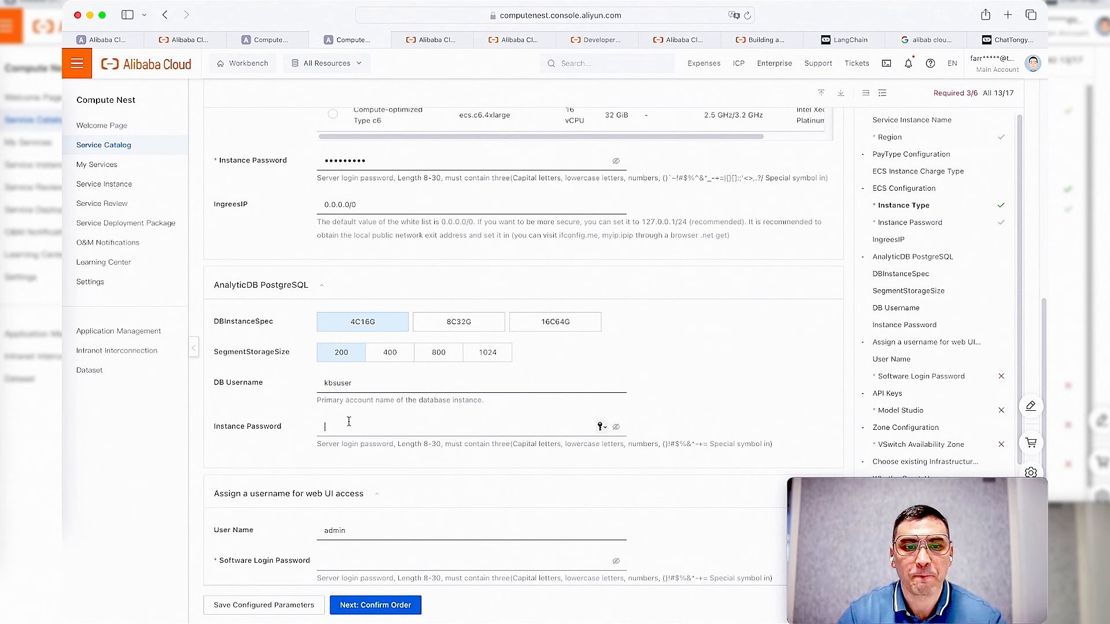
{"action": "type", "text": "*********"}
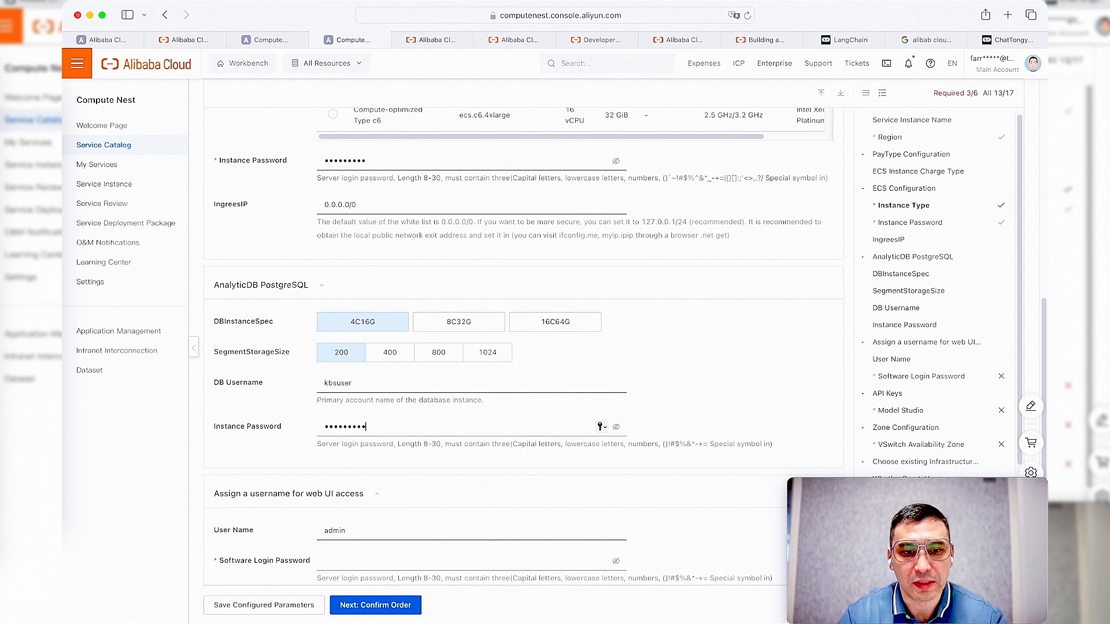
{"action": "scroll", "coordinate": [474, 442], "scroll_direction": "down", "scroll_amount": 2}
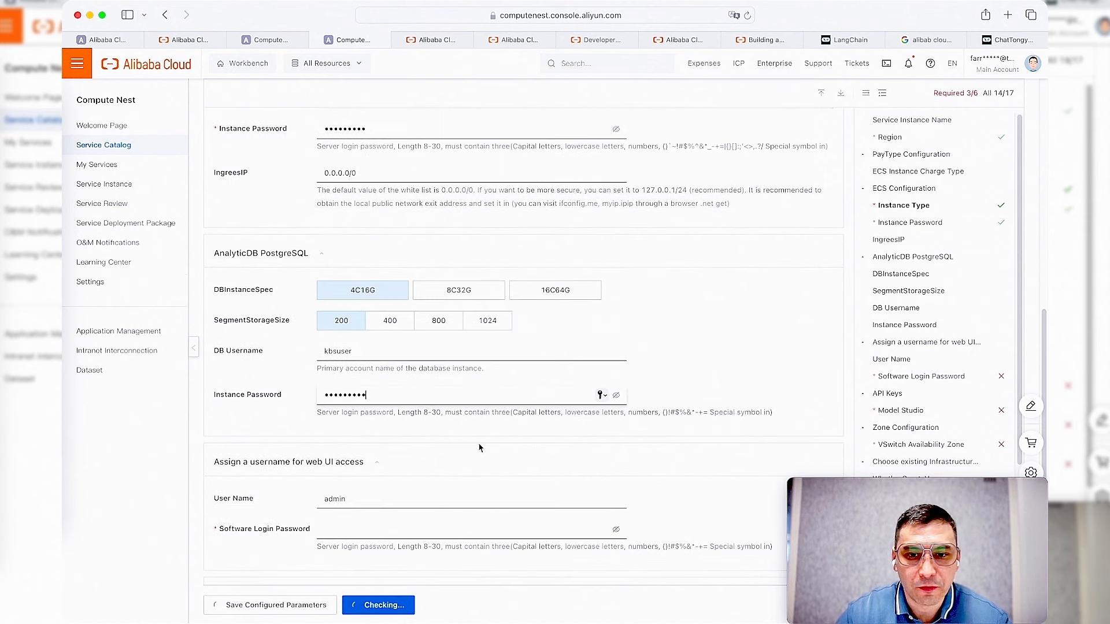
{"action": "scroll", "coordinate": [508, 437], "scroll_direction": "down", "scroll_amount": 1}
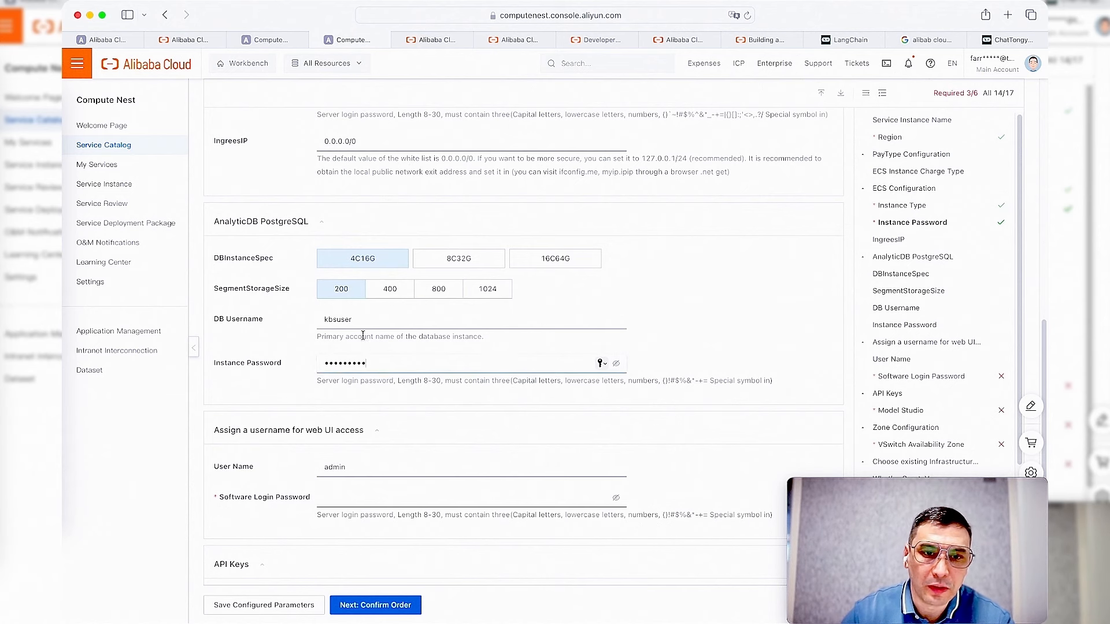
{"action": "left_click", "coordinate": [374, 321]}
{"action": "type", "text": "@"}
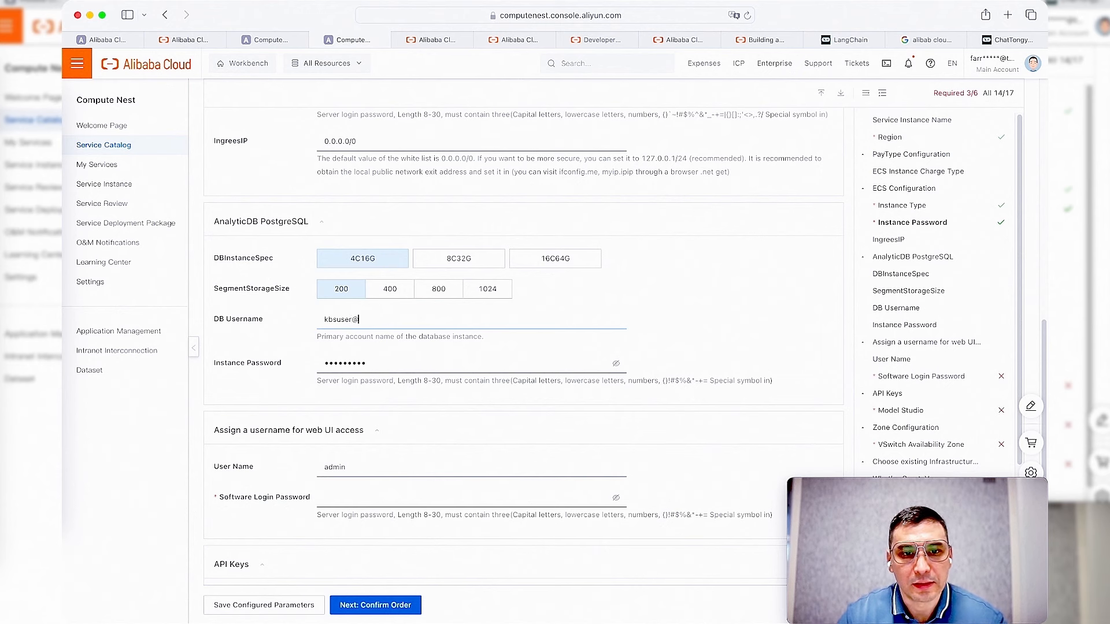
{"action": "key", "text": "shift+Left"}
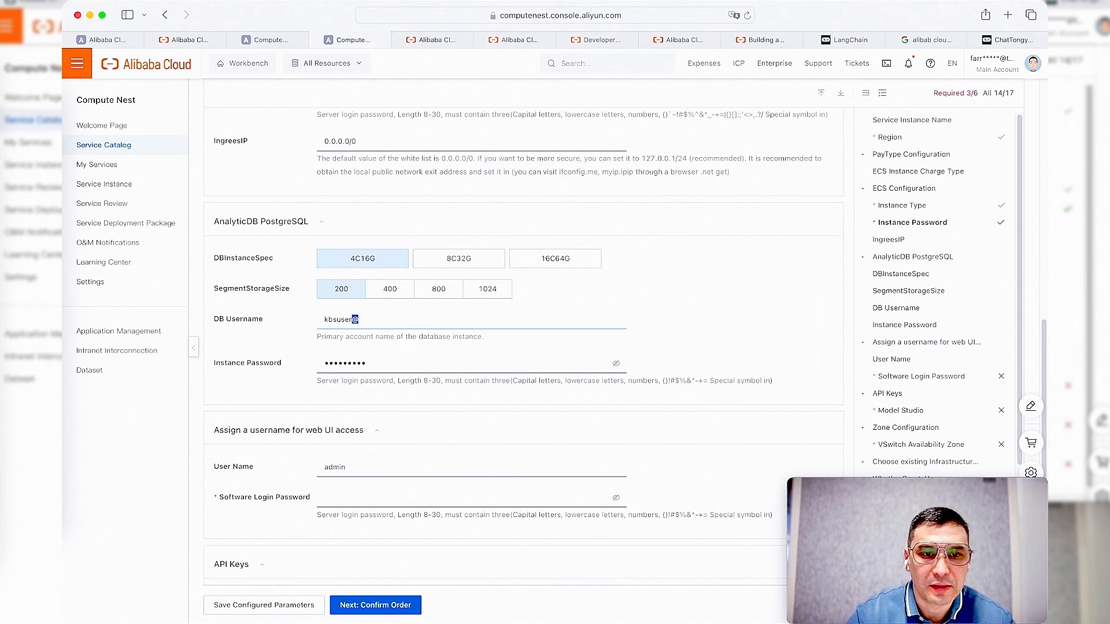
{"action": "key", "text": "BackSpace"}
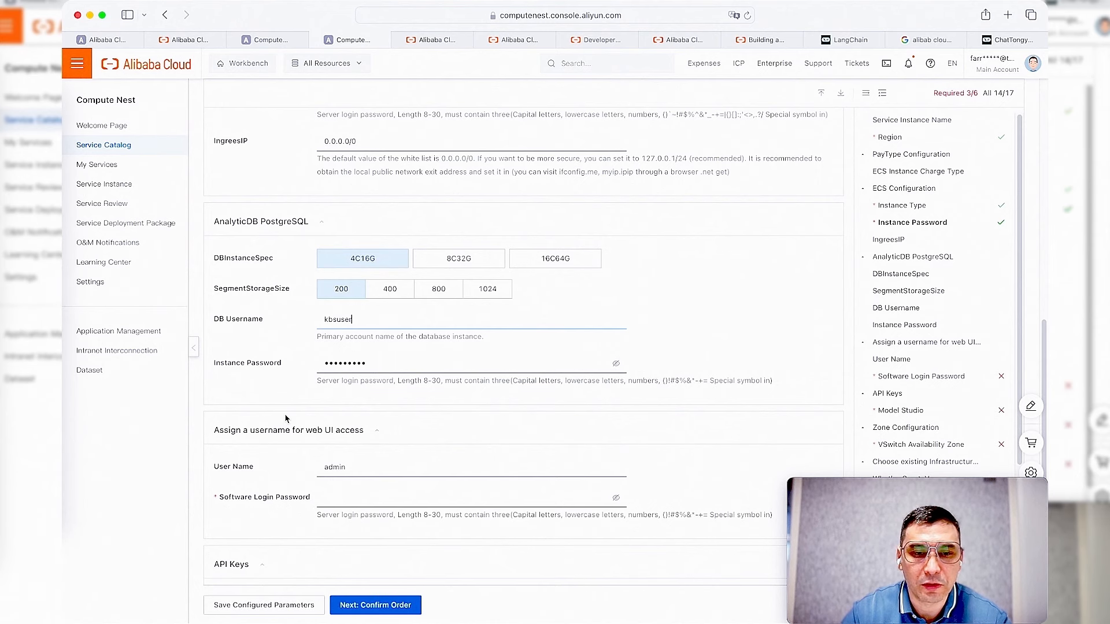
Step: Enter the software login password for the admin web UI account
{"action": "scroll", "coordinate": [286, 417], "scroll_direction": "down", "scroll_amount": 1}
{"action": "scroll", "coordinate": [286, 417], "scroll_direction": "down", "scroll_amount": 3}
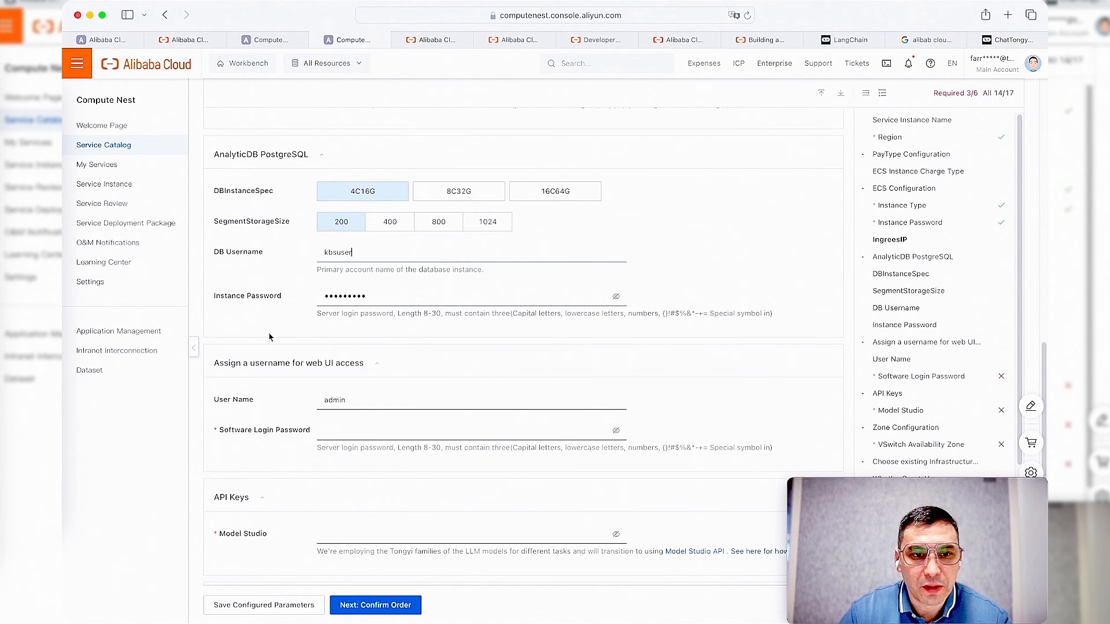
{"action": "scroll", "coordinate": [354, 361], "scroll_direction": "down", "scroll_amount": 1}
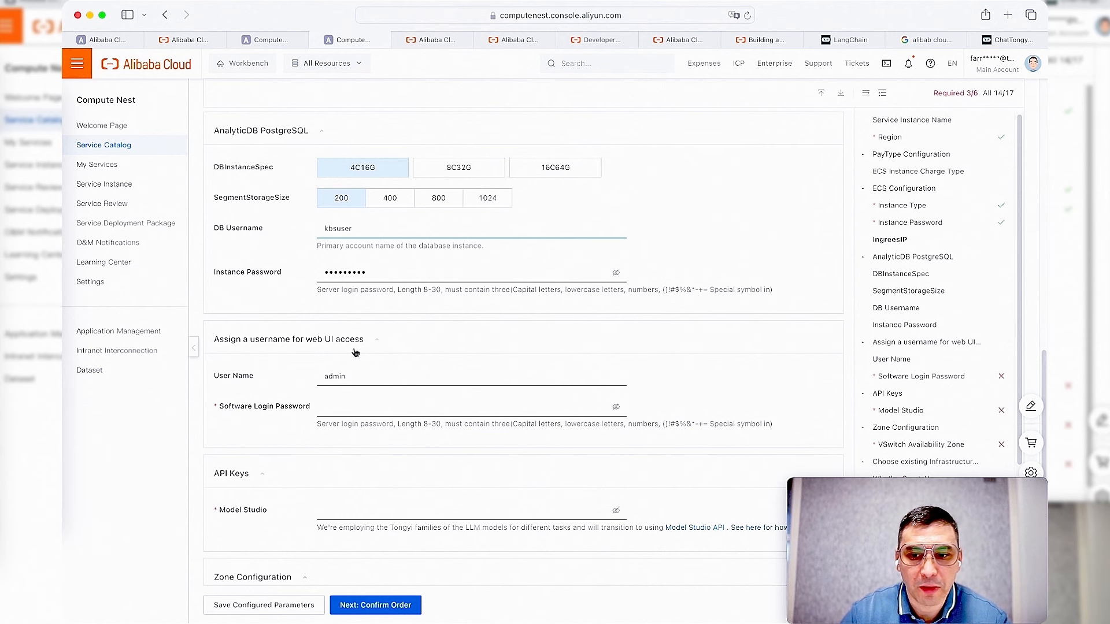
{"action": "left_click", "coordinate": [349, 411]}
{"action": "type", "text": "****"}
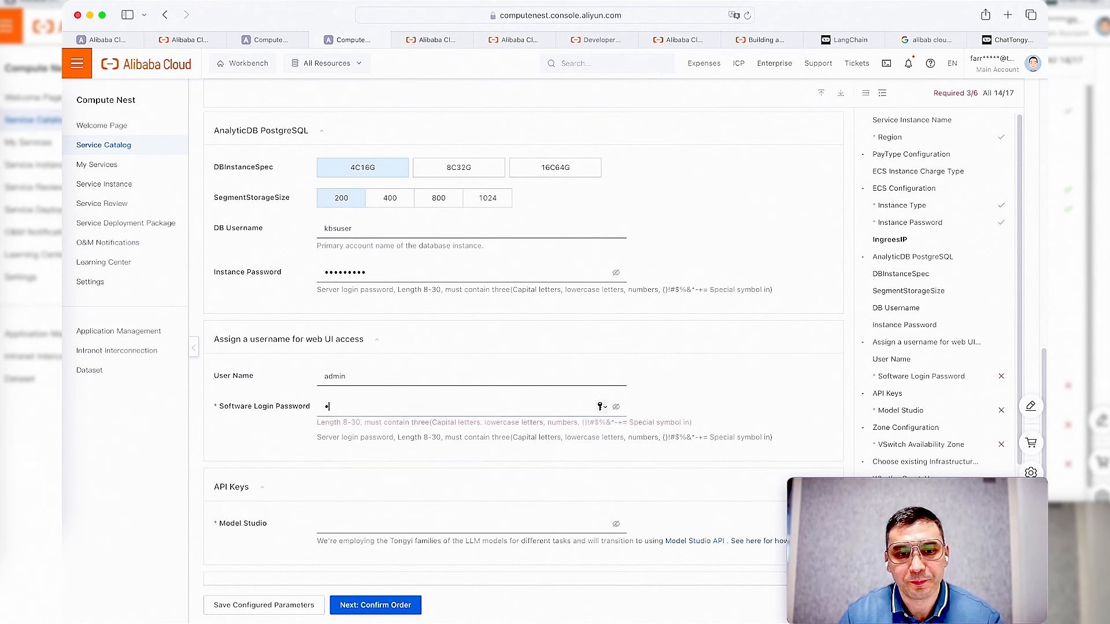
{"action": "type", "text": "*"}
{"action": "key", "text": "Return"}
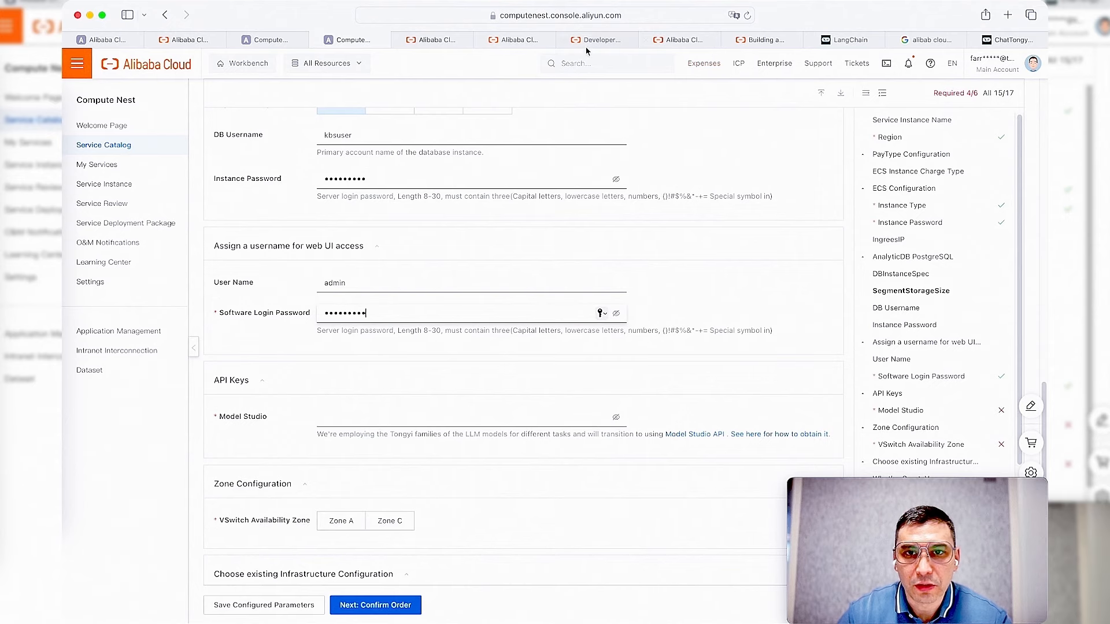
Step: Close the Model Studio product page, dismiss the API call example in the Model Studio console and open its API key management
{"action": "left_click", "coordinate": [442, 41]}
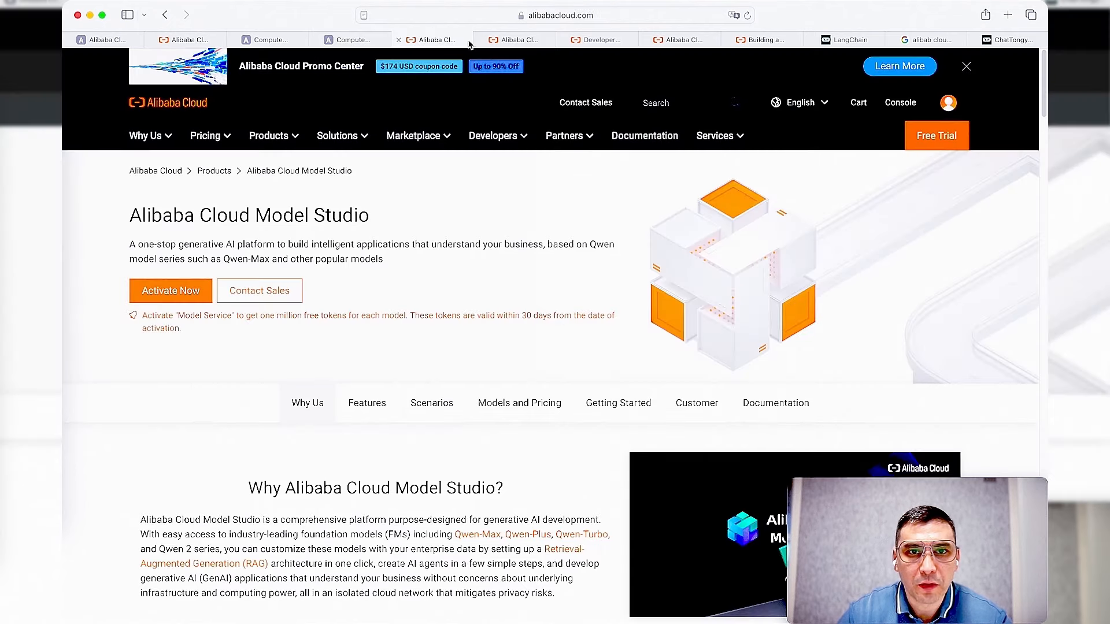
{"action": "left_click", "coordinate": [400, 41]}
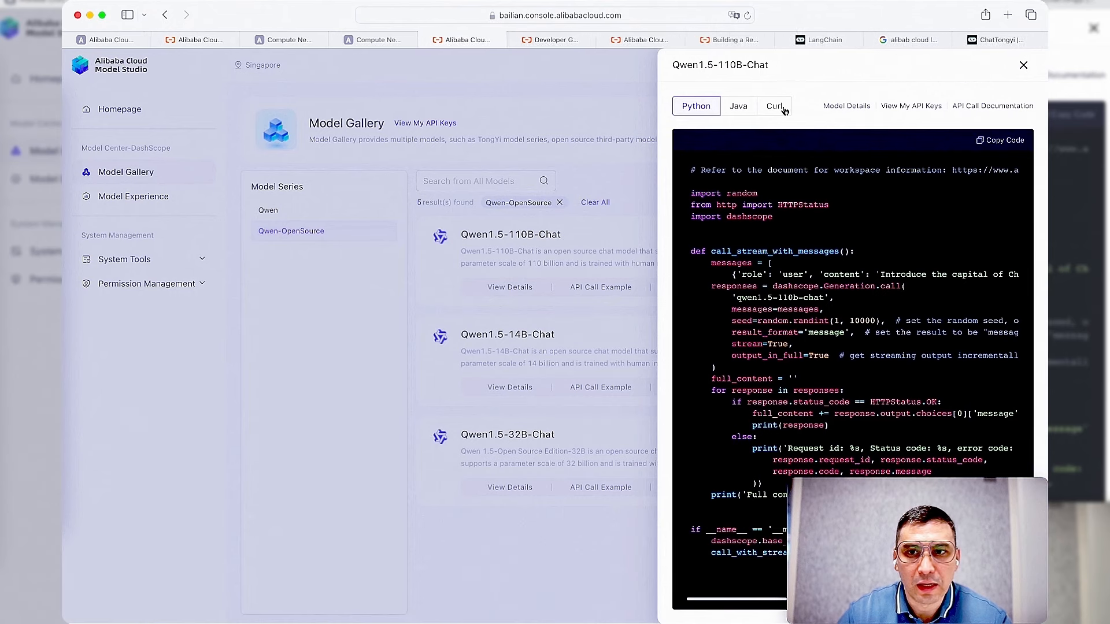
{"action": "left_click", "coordinate": [1023, 65]}
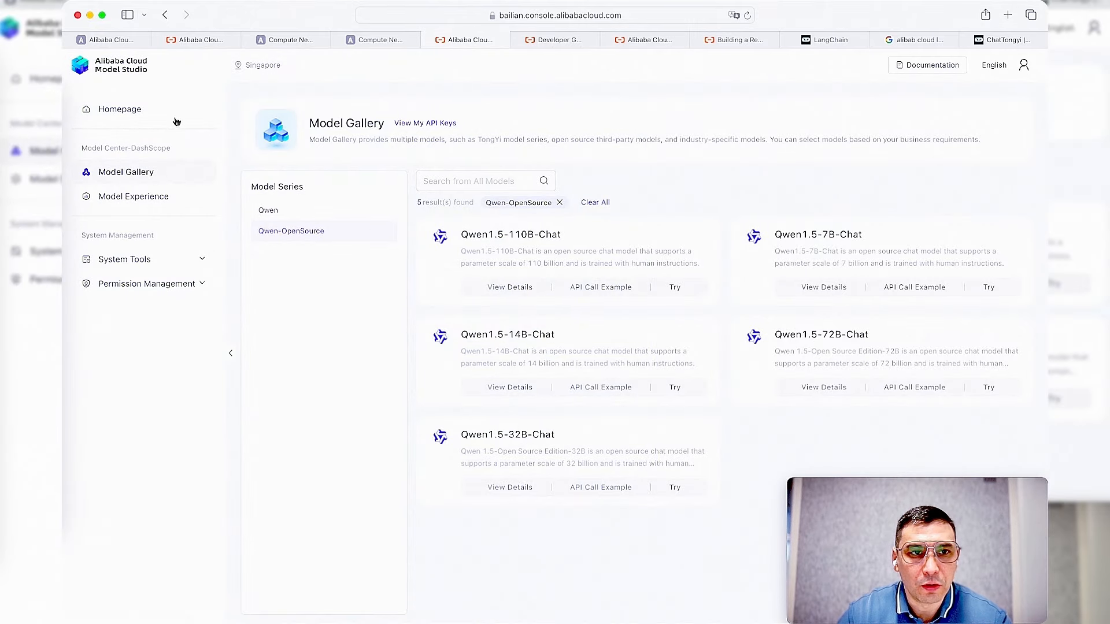
{"action": "left_click", "coordinate": [1024, 65]}
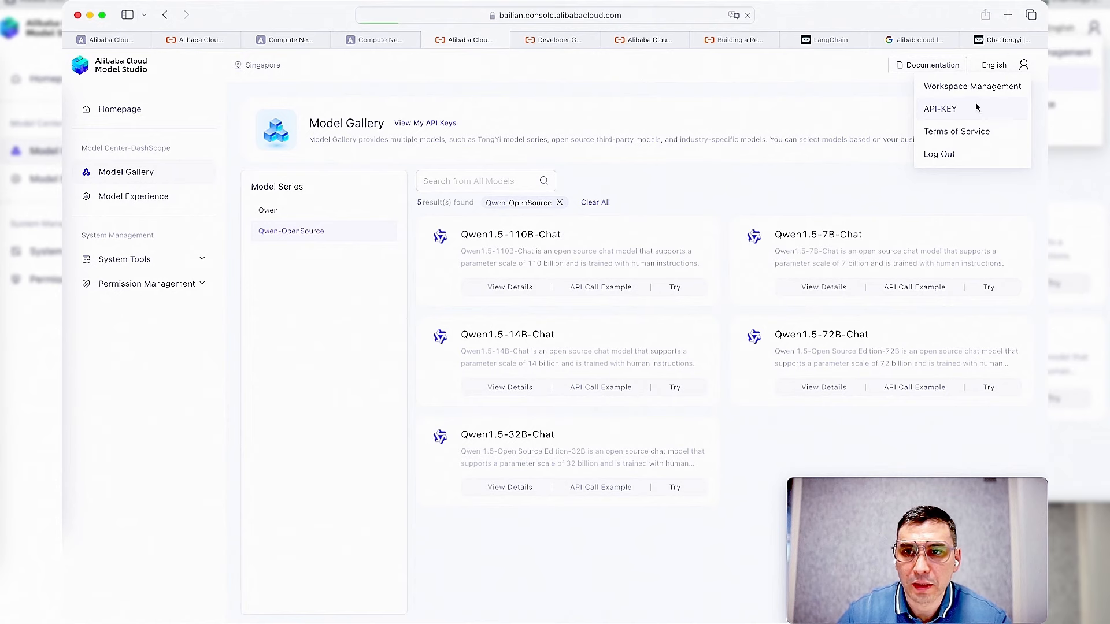
{"action": "left_click", "coordinate": [977, 107]}
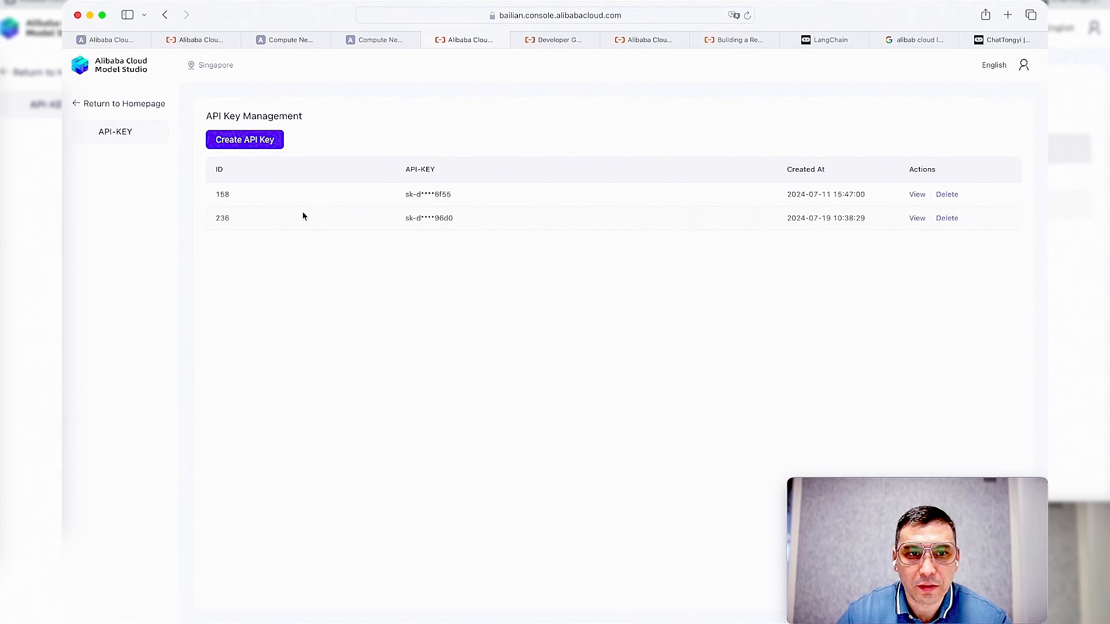
Step: Reveal the full API key created on 2024-07-19 and select its text
{"action": "left_click_drag", "start_coordinate": [867, 218], "coordinate": [790, 219]}
{"action": "left_click", "coordinate": [762, 259]}
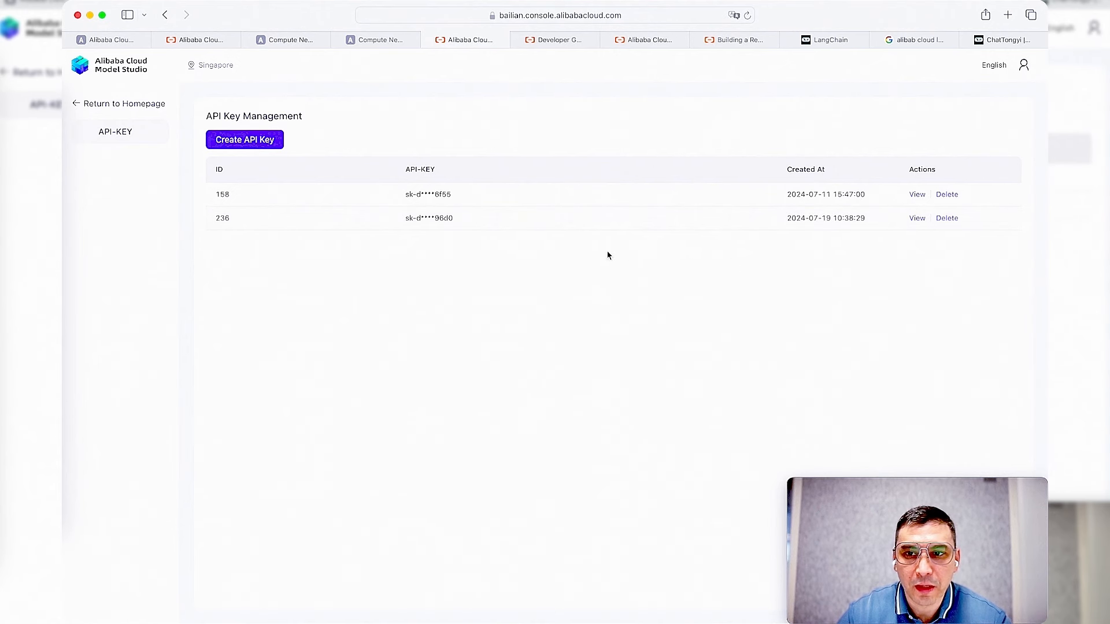
{"action": "double_click", "coordinate": [918, 219]}
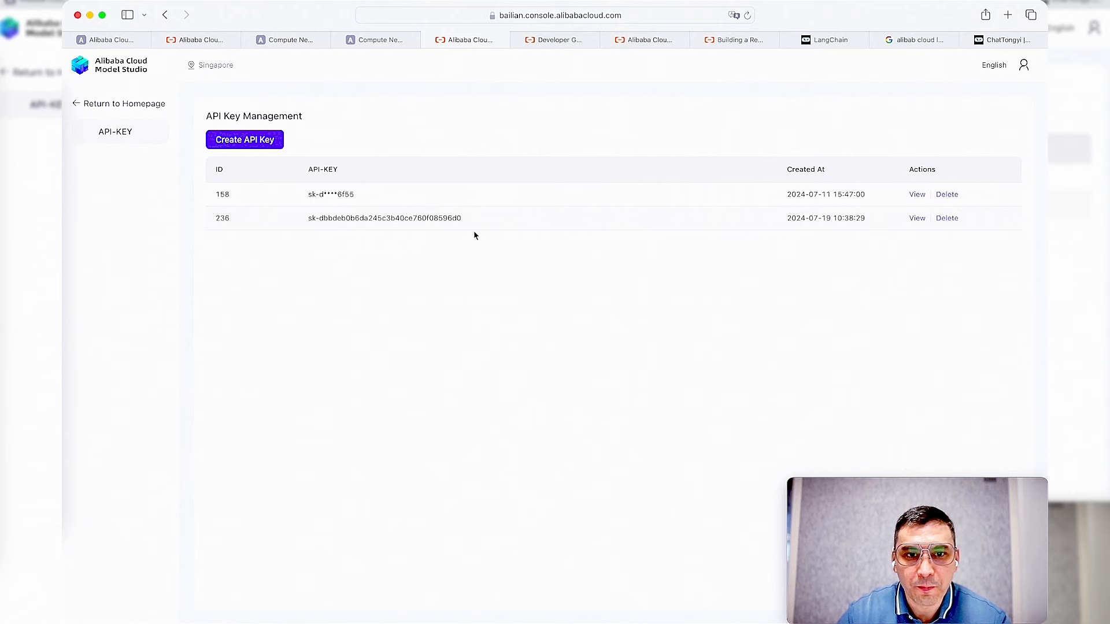
{"action": "left_click_drag", "start_coordinate": [481, 220], "coordinate": [310, 218]}
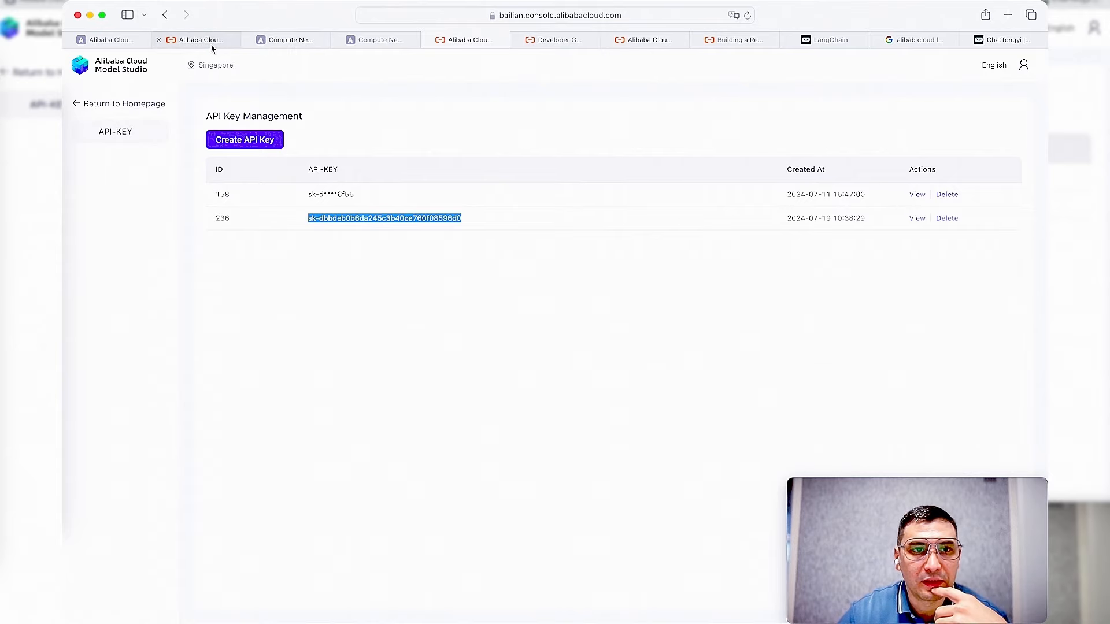
Step: Switch back to the Compute Nest service form and paste the API key into the Model Studio field
{"action": "left_click", "coordinate": [366, 42]}
{"action": "left_click", "coordinate": [377, 412]}
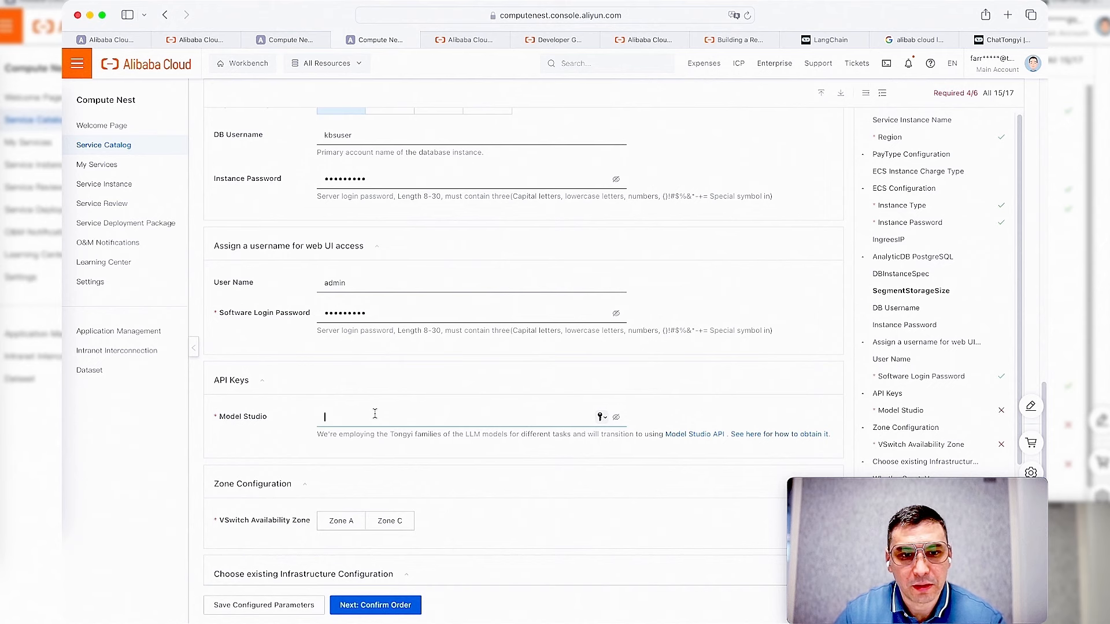
{"action": "key", "text": "super+v"}
Step: Set the VSwitch availability zone to Zone A and choose the existing SG-VPC network with the sg-vsw-zone-a VSwitch
{"action": "scroll", "coordinate": [436, 385], "scroll_direction": "down", "scroll_amount": 3}
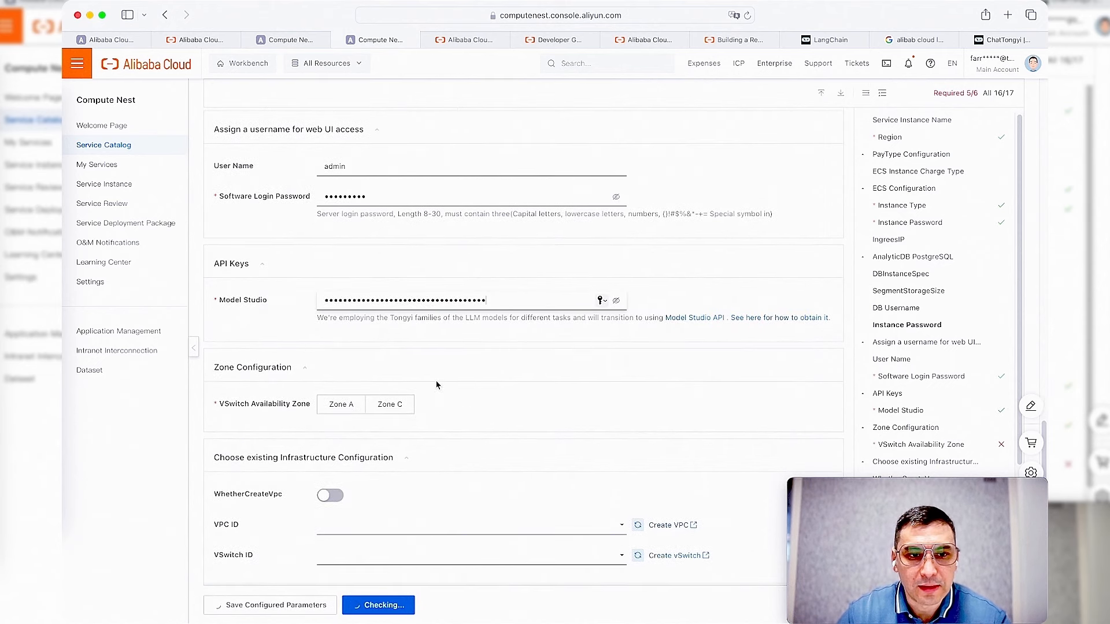
{"action": "scroll", "coordinate": [325, 315], "scroll_direction": "down", "scroll_amount": 2}
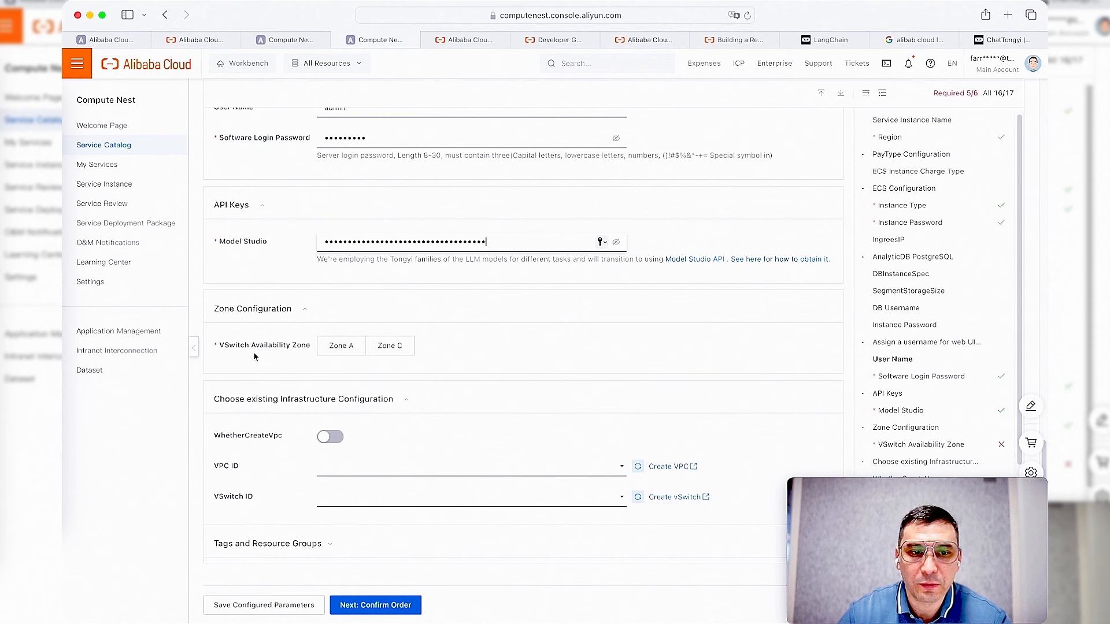
{"action": "left_click", "coordinate": [333, 350]}
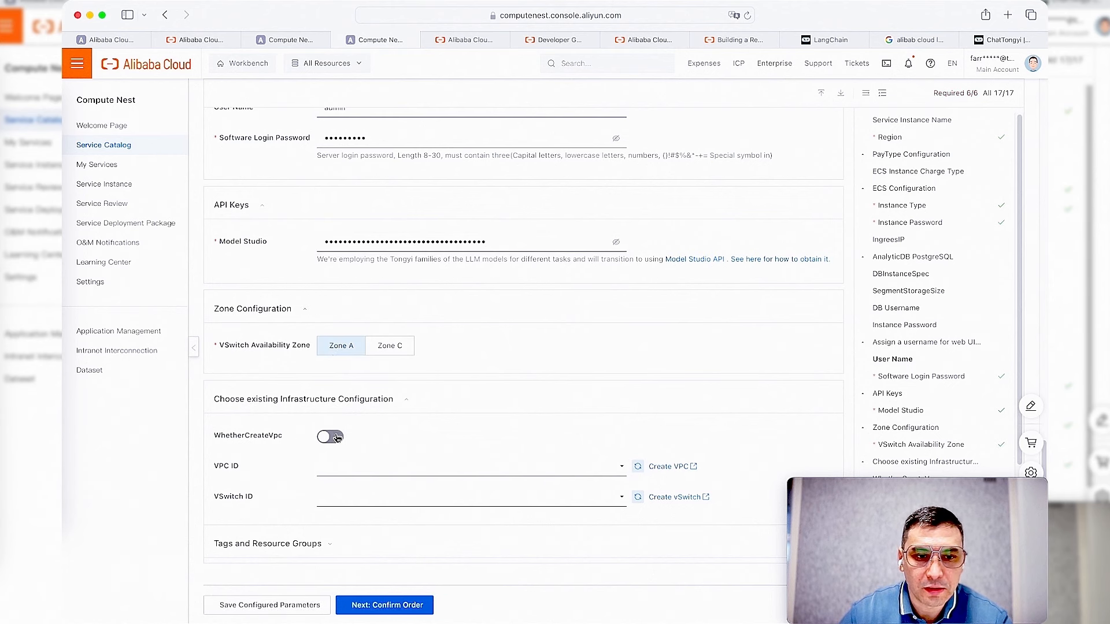
{"action": "left_click", "coordinate": [392, 474]}
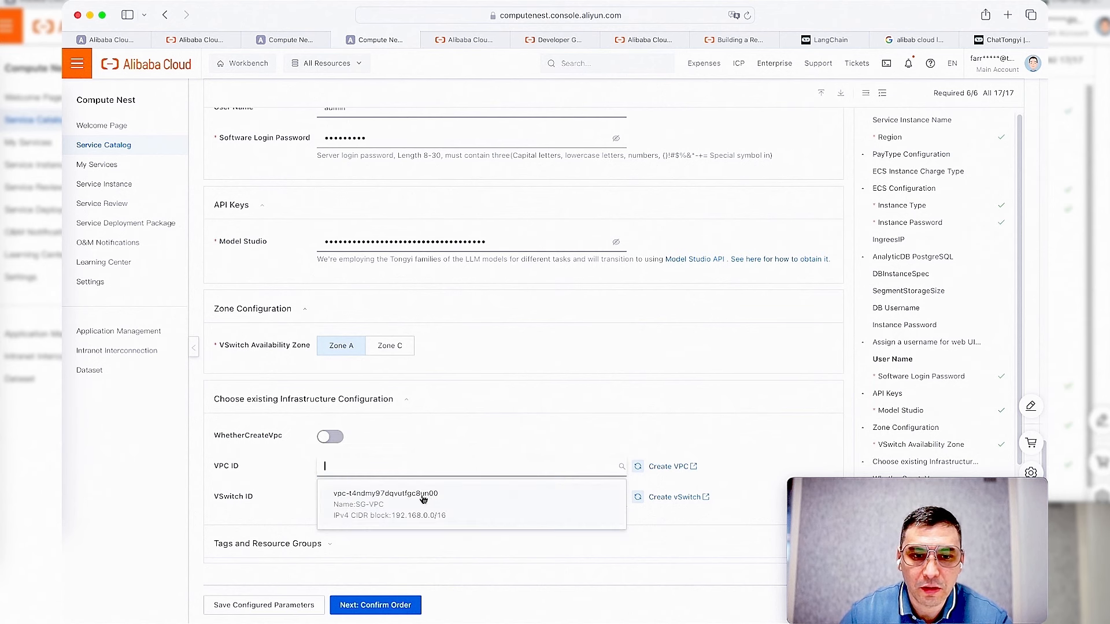
{"action": "left_click", "coordinate": [379, 502]}
{"action": "left_click", "coordinate": [379, 502]}
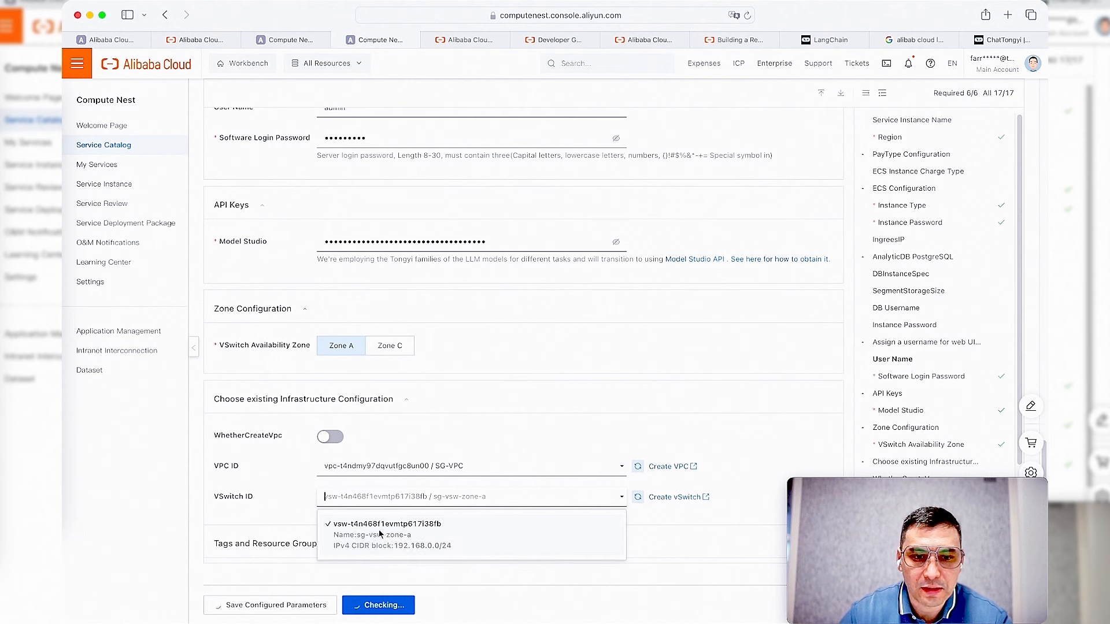
{"action": "left_click", "coordinate": [353, 523]}
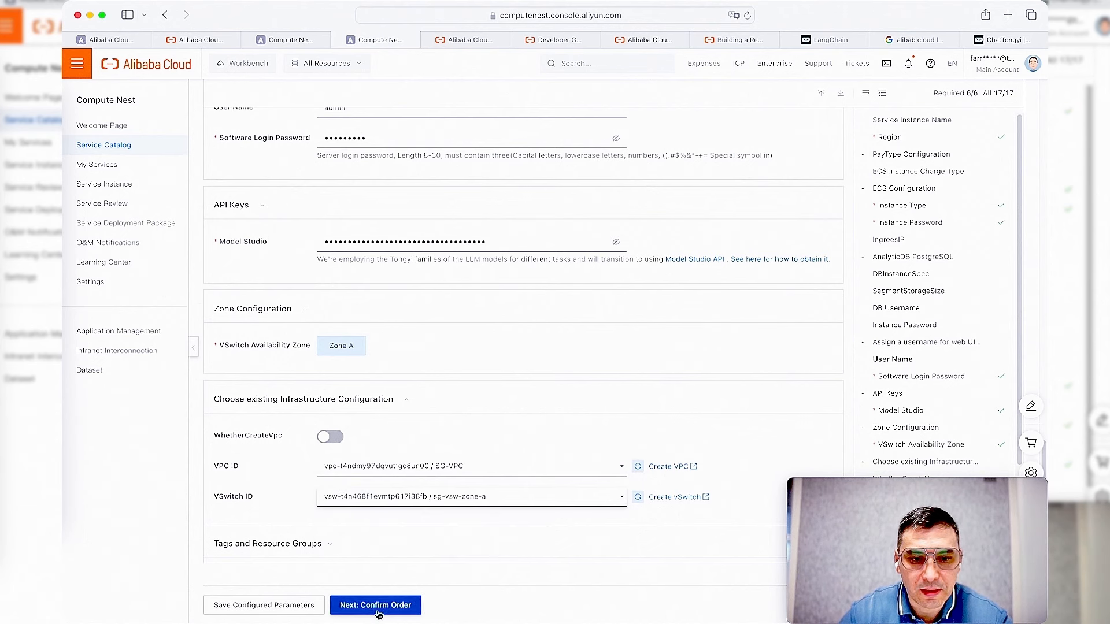
Step: Proceed to the order confirmation, accept the Computing Nest Service Agreement and create the service instance
{"action": "left_click", "coordinate": [377, 607]}
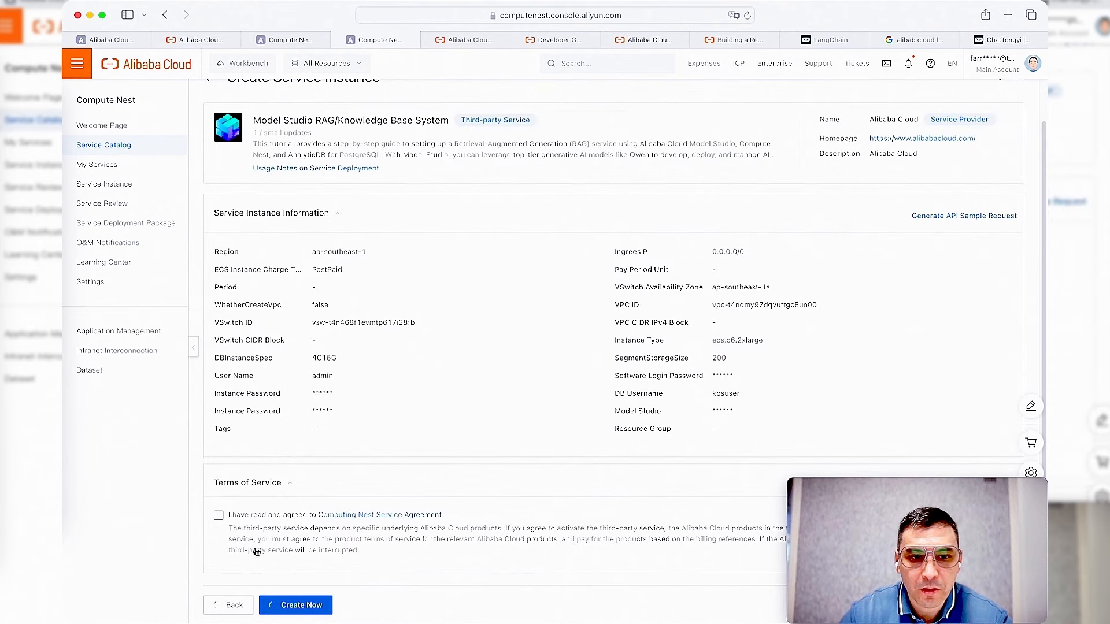
{"action": "left_click", "coordinate": [219, 515]}
{"action": "scroll", "coordinate": [234, 529], "scroll_direction": "down", "scroll_amount": 2}
{"action": "scroll", "coordinate": [235, 529], "scroll_direction": "down", "scroll_amount": 3}
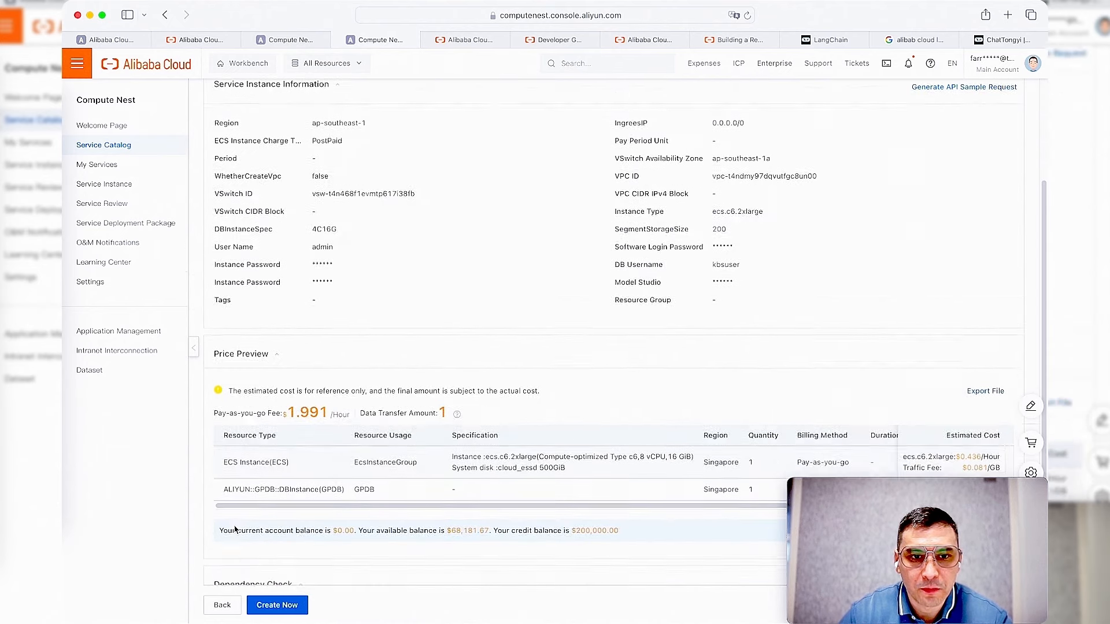
{"action": "scroll", "coordinate": [256, 534], "scroll_direction": "down", "scroll_amount": 3}
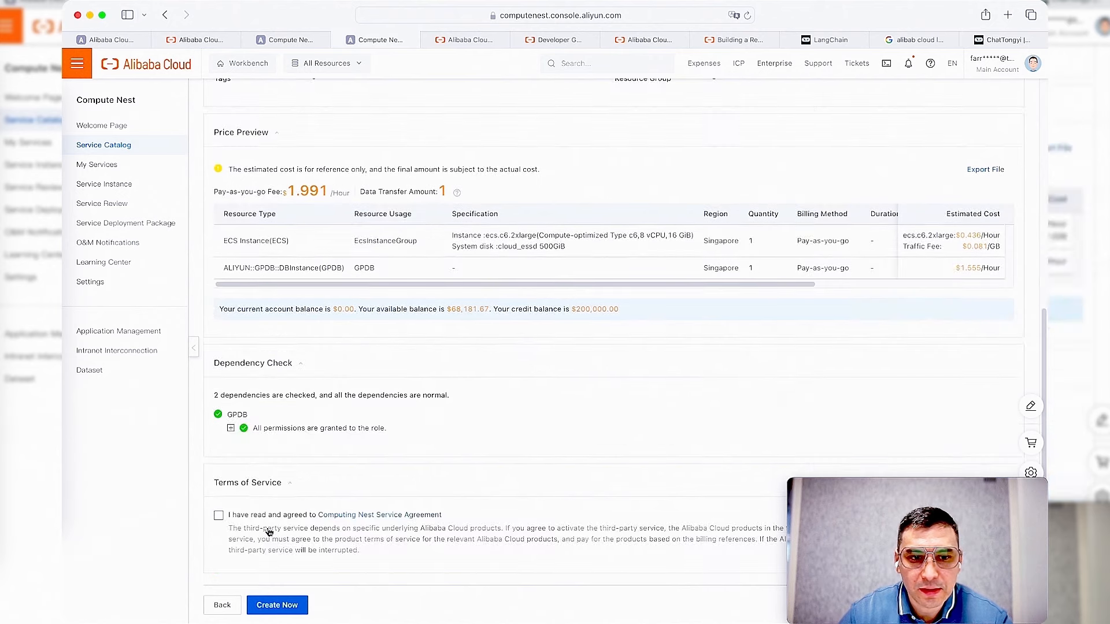
{"action": "left_click", "coordinate": [218, 515]}
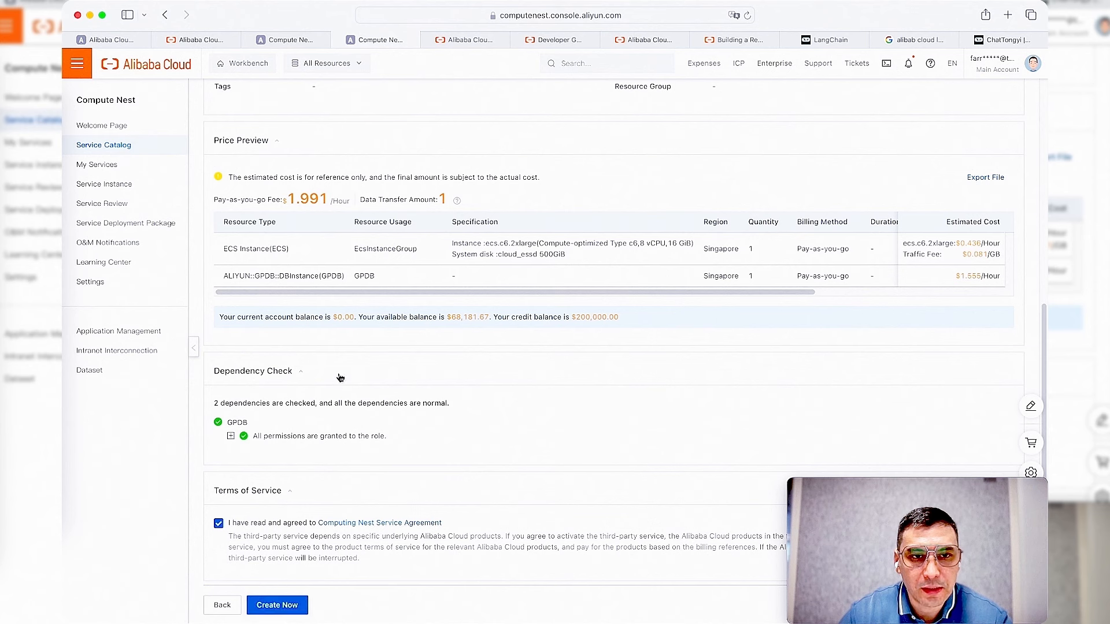
{"action": "left_click", "coordinate": [277, 605]}
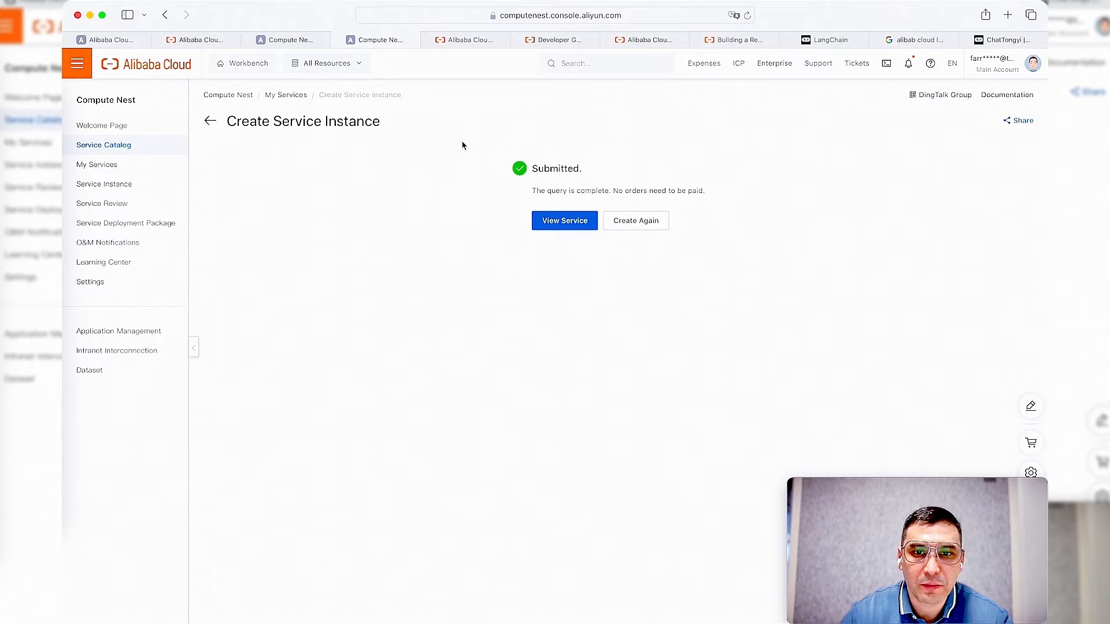
Step: View the submitted service, decline saving the password, and inspect the overview and deployment logs of model-studio-rag-v002
{"action": "left_click", "coordinate": [574, 220]}
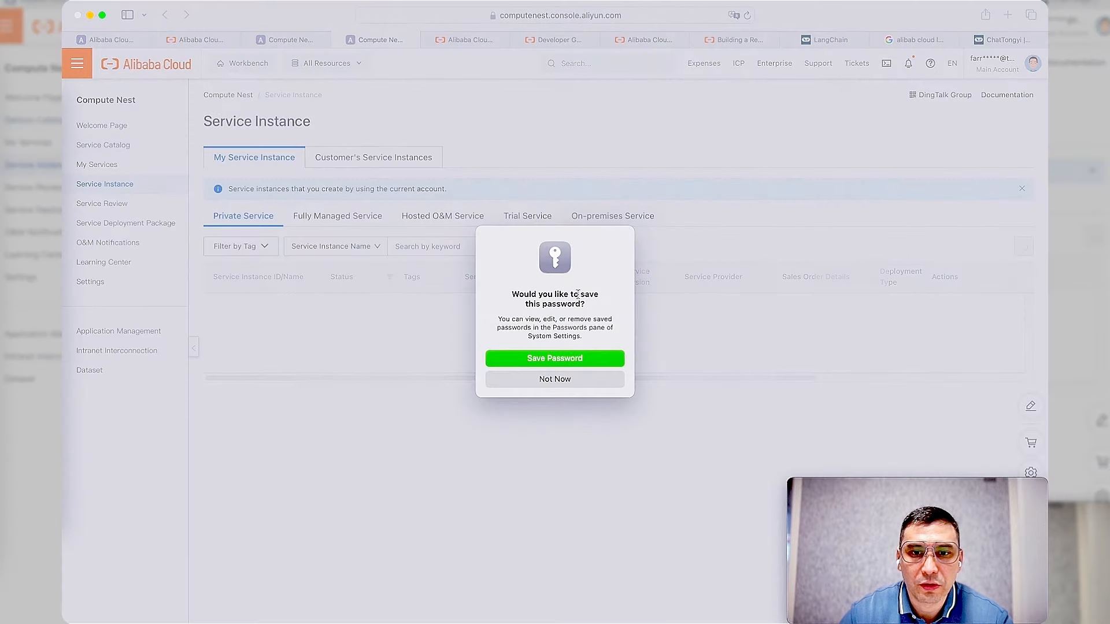
{"action": "left_click", "coordinate": [564, 382]}
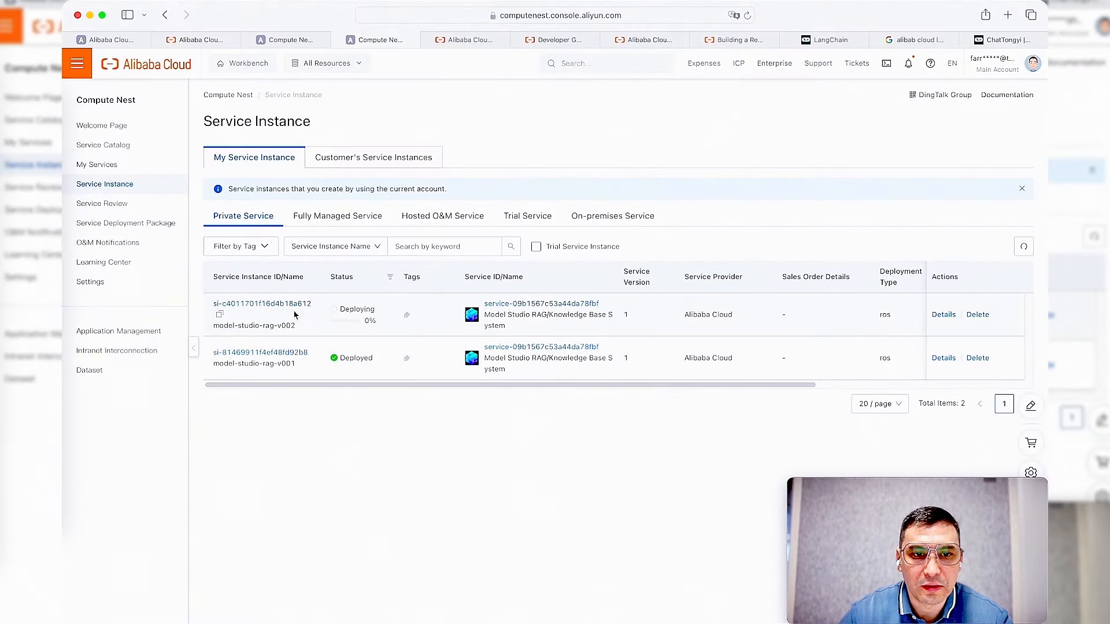
{"action": "left_click", "coordinate": [944, 315]}
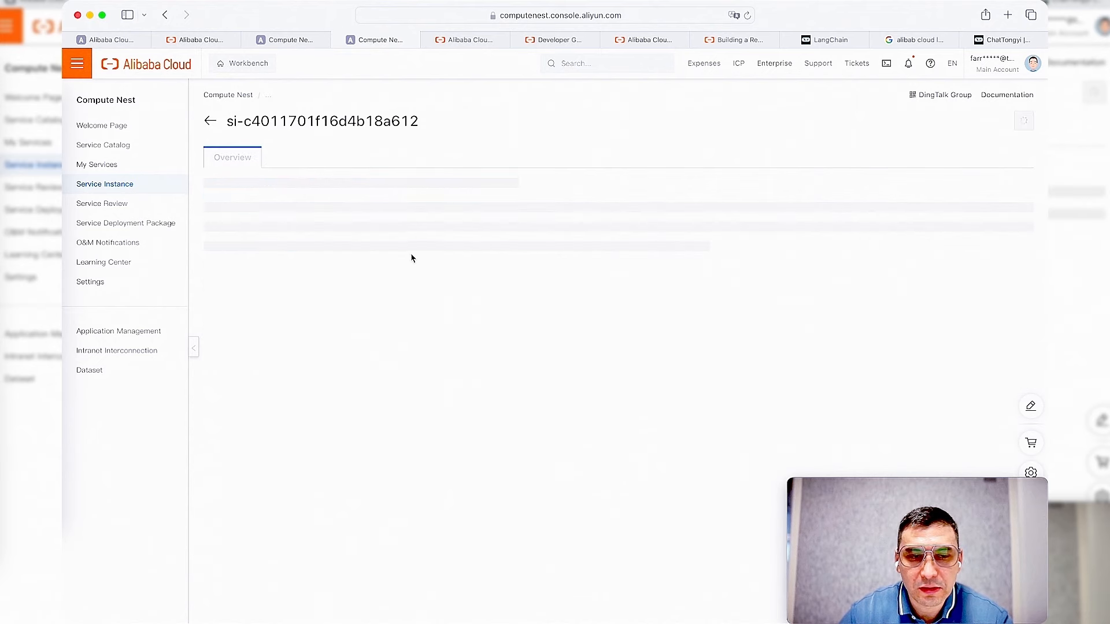
{"action": "scroll", "coordinate": [426, 380], "scroll_direction": "down", "scroll_amount": 3}
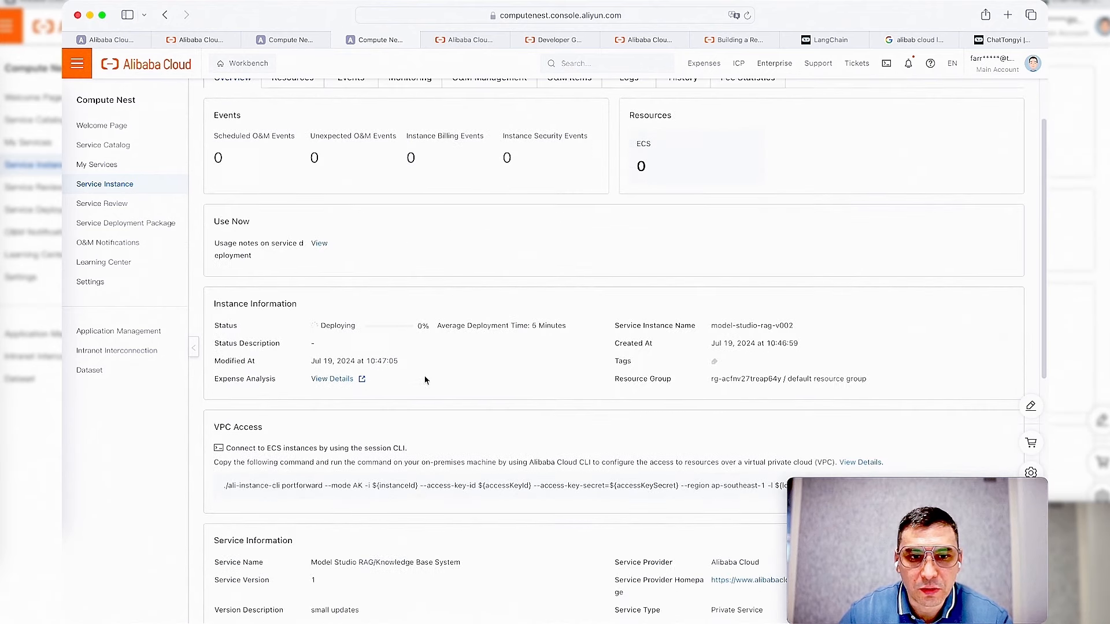
{"action": "scroll", "coordinate": [365, 239], "scroll_direction": "up", "scroll_amount": 3}
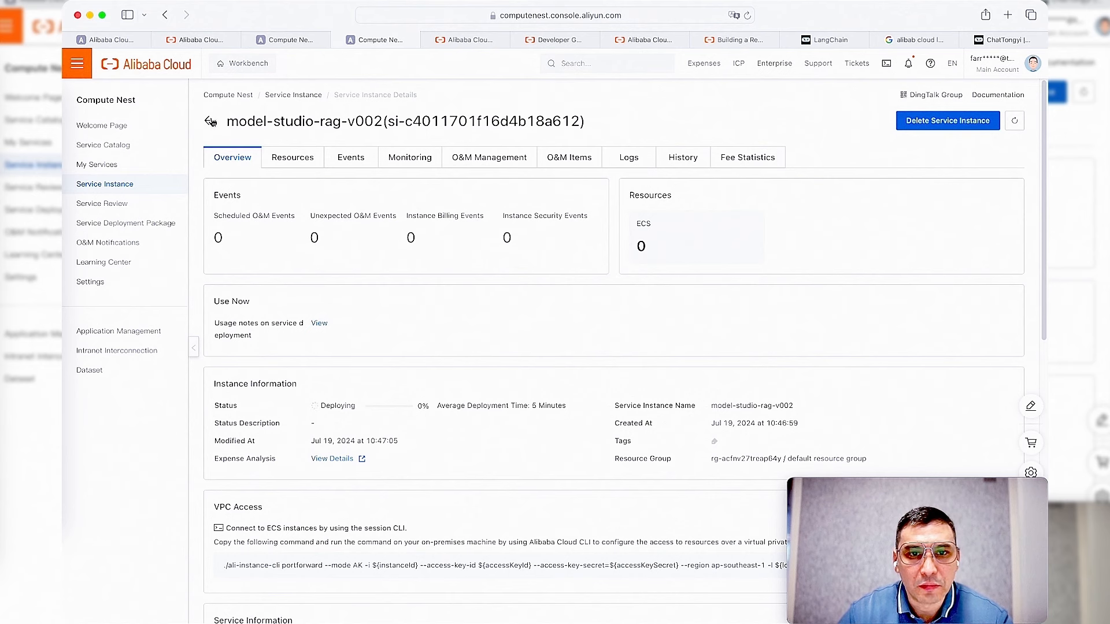
{"action": "left_click", "coordinate": [634, 166]}
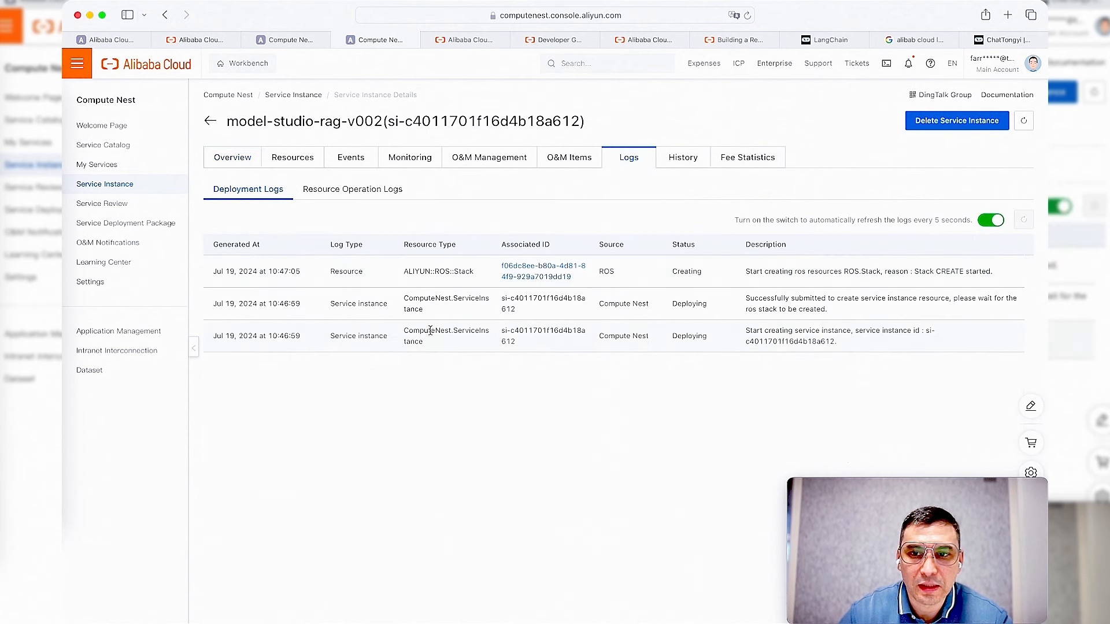
Step: Open the public endpoint of the deployed model-studio-rag-v001 instance and send its chatbot the example question "Tell me about Alibaba Cloud PAI"
{"action": "left_click", "coordinate": [211, 123]}
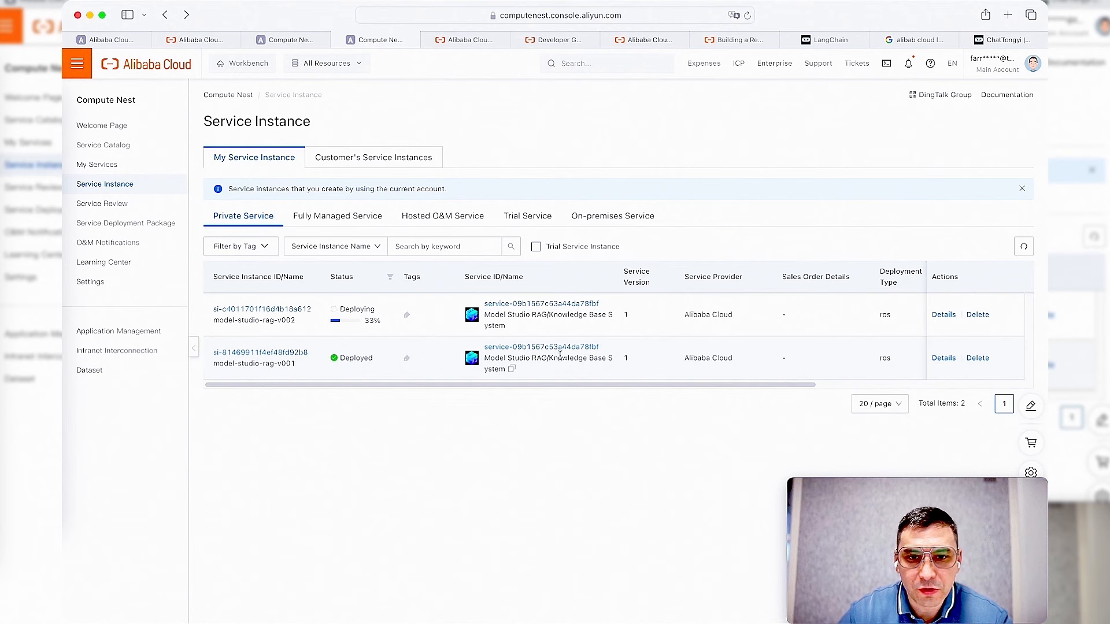
{"action": "left_click", "coordinate": [269, 356]}
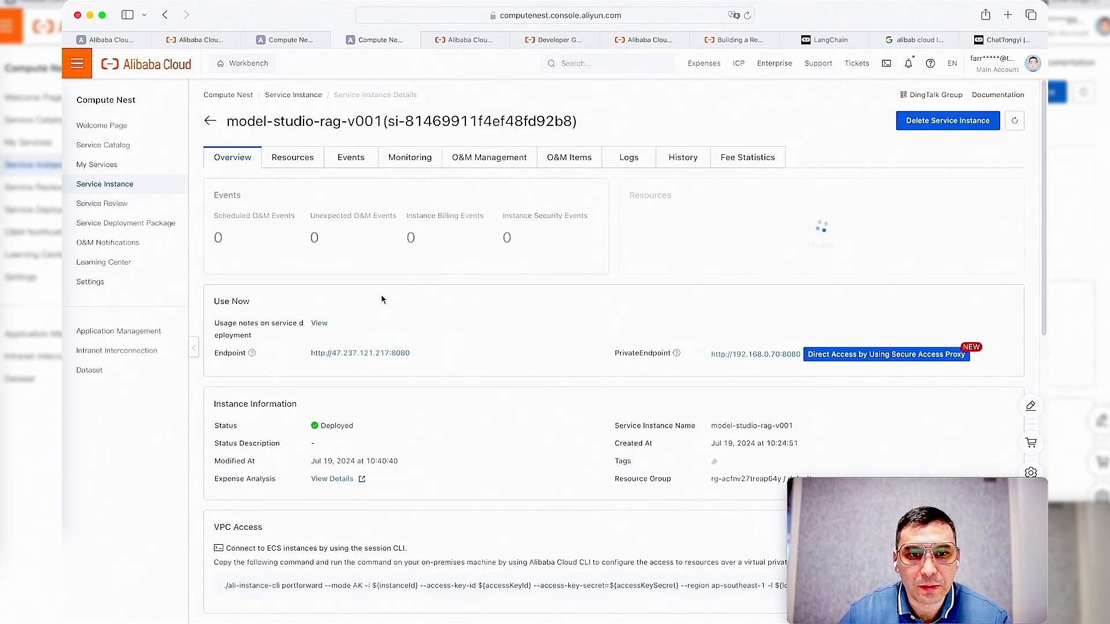
{"action": "left_click", "coordinate": [373, 354]}
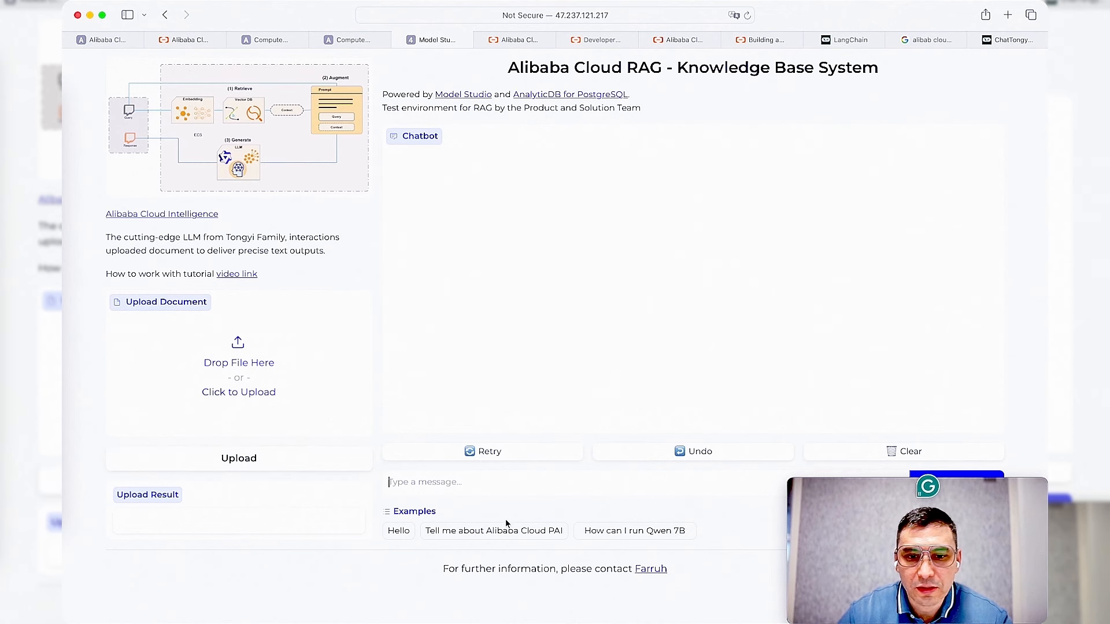
{"action": "left_click", "coordinate": [500, 536]}
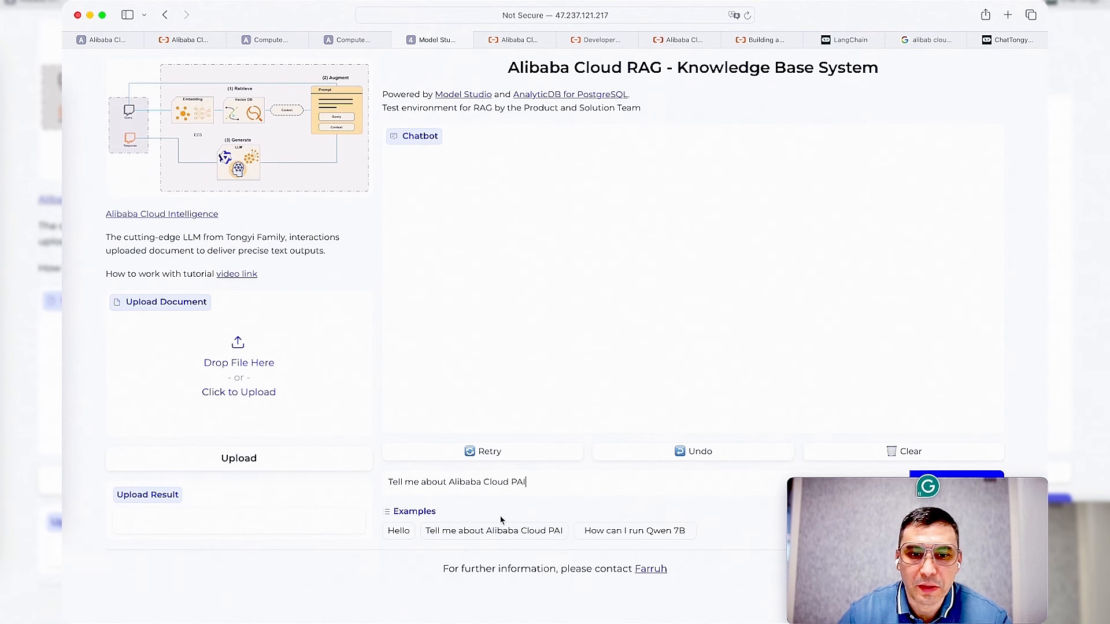
{"action": "key", "text": "Return"}
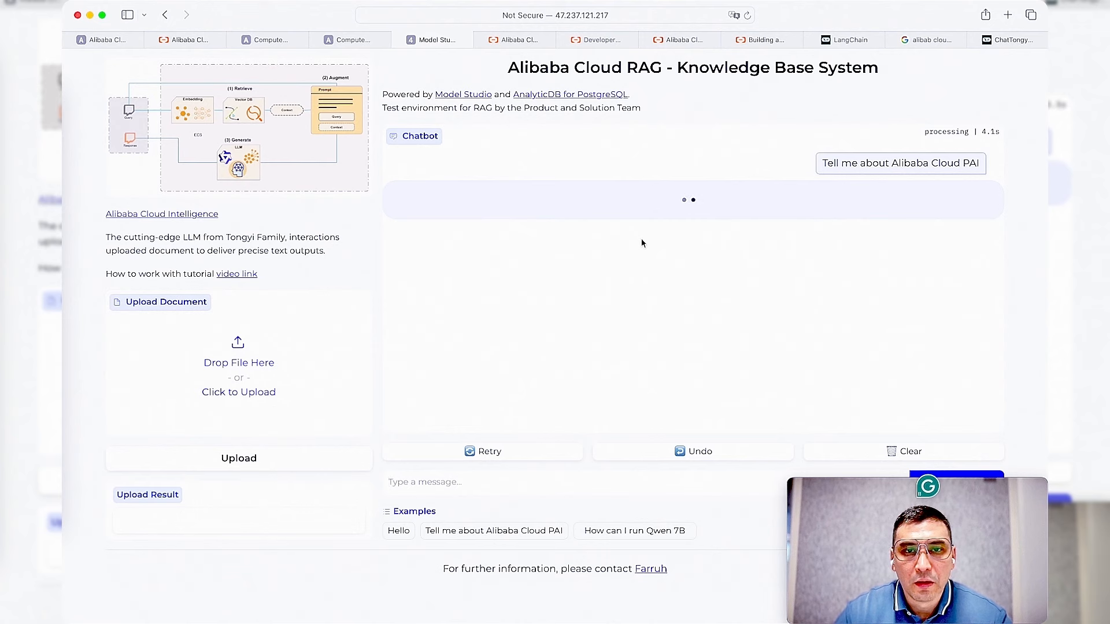
Step: Switch to the Model Studio API key management page and delete the API key created on 2024-07-19
{"action": "left_click", "coordinate": [517, 39]}
{"action": "left_click", "coordinate": [599, 39]}
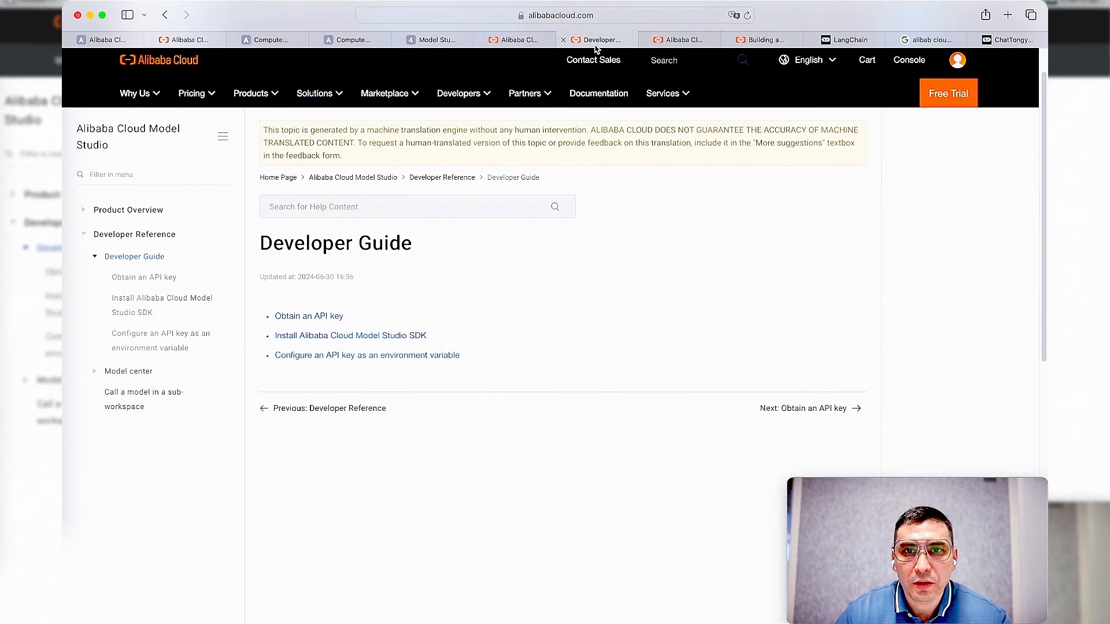
{"action": "left_click", "coordinate": [673, 41]}
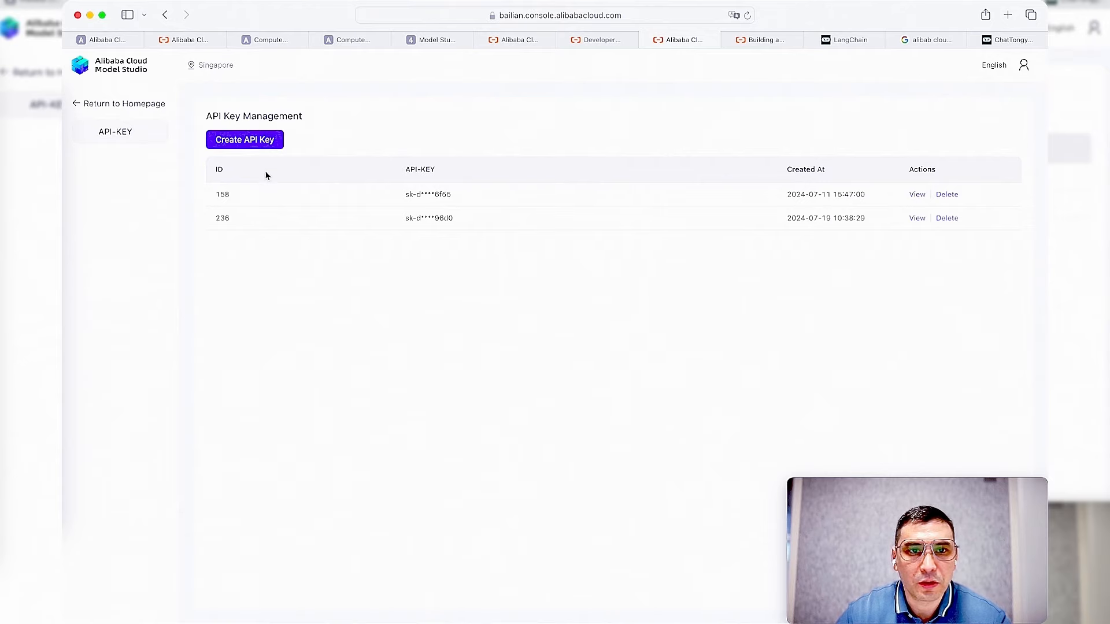
{"action": "left_click", "coordinate": [948, 220]}
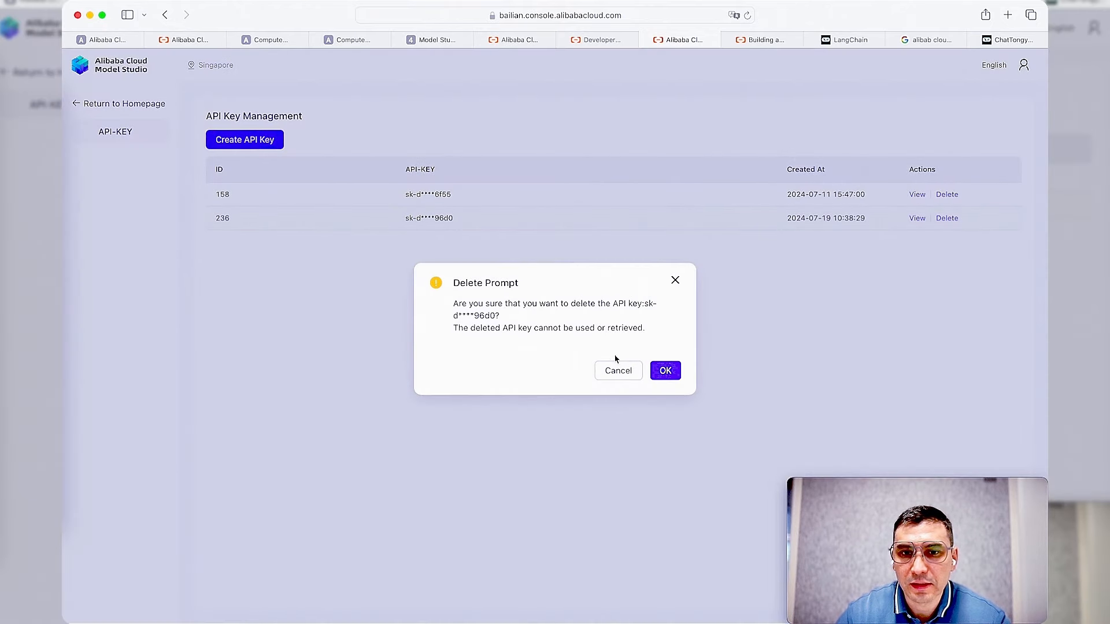
{"action": "left_click", "coordinate": [666, 372]}
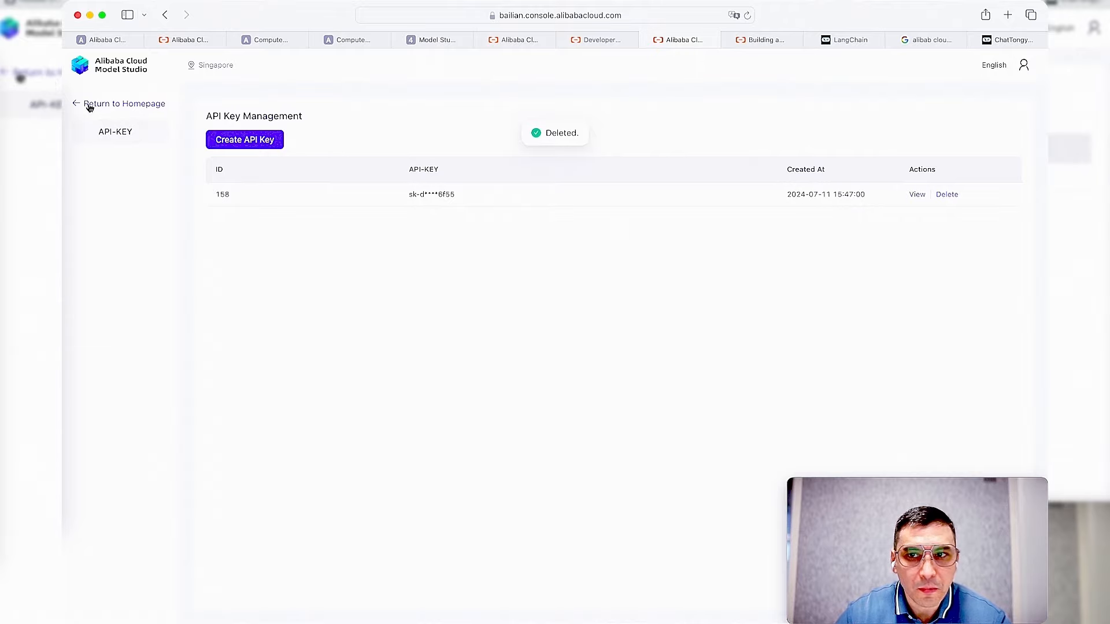
Step: Return to the Model Studio homepage, open Workspace Management and add a workspace named accounting
{"action": "left_click", "coordinate": [88, 105]}
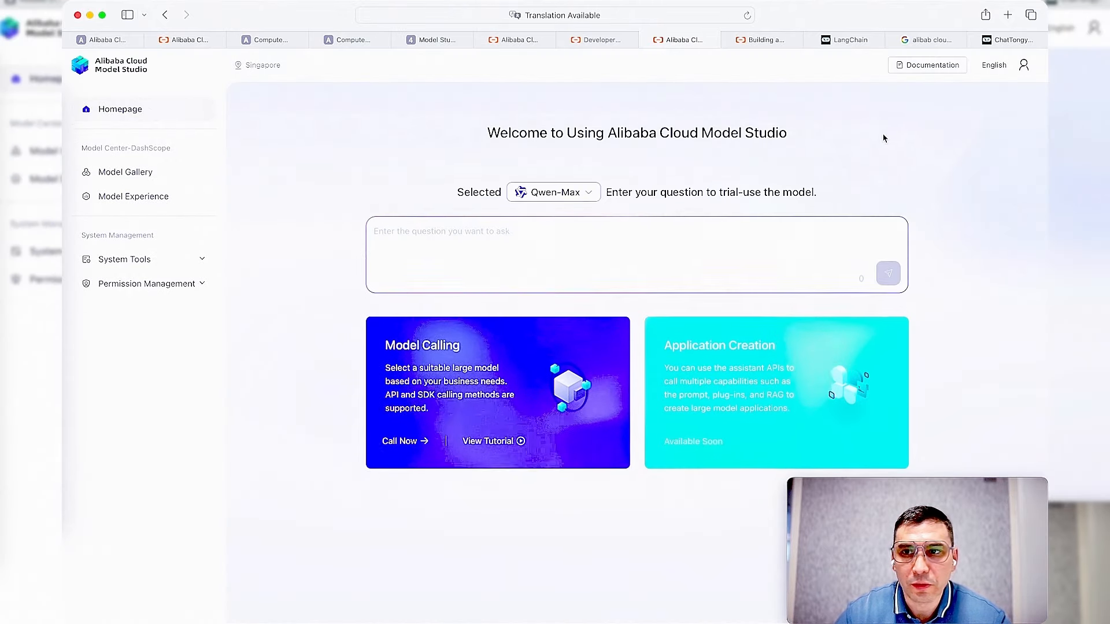
{"action": "mouse_move", "coordinate": [1024, 66]}
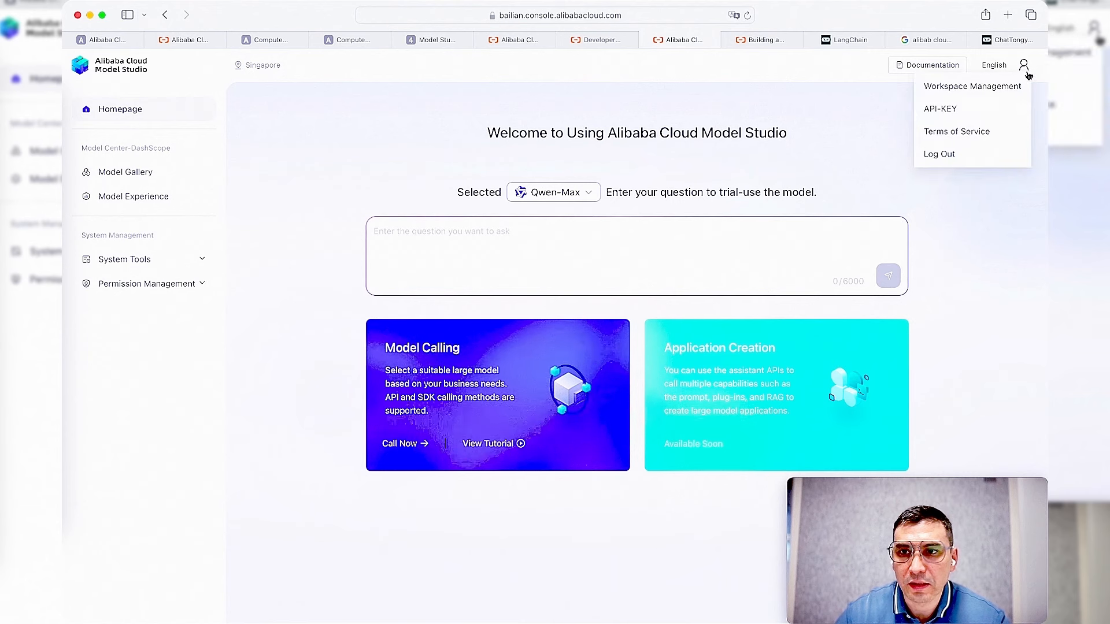
{"action": "left_click", "coordinate": [927, 91]}
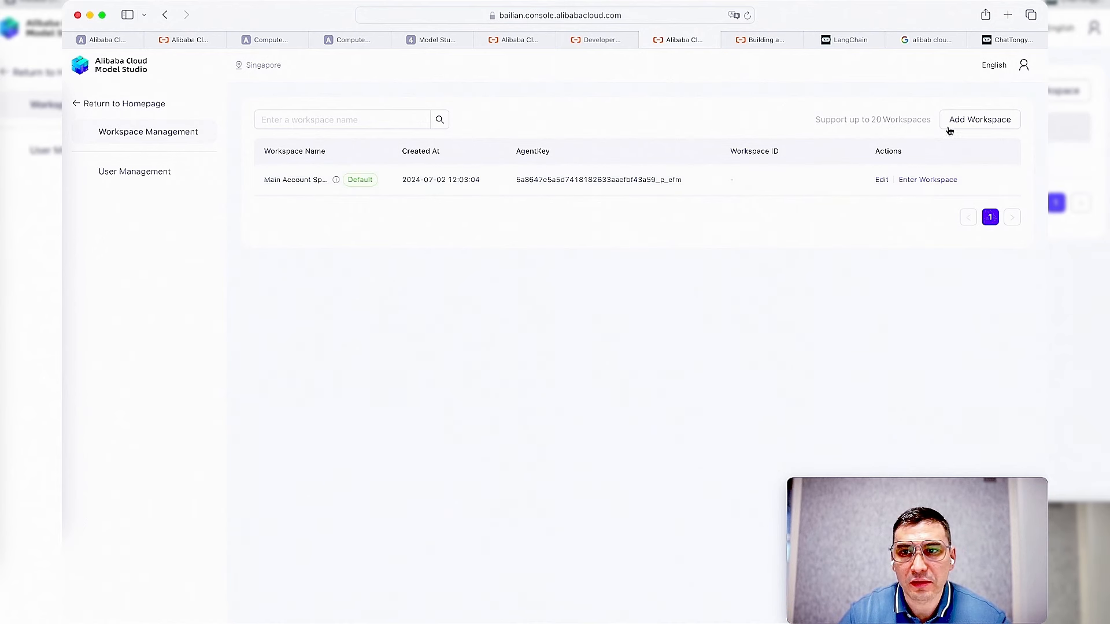
{"action": "left_click", "coordinate": [954, 129]}
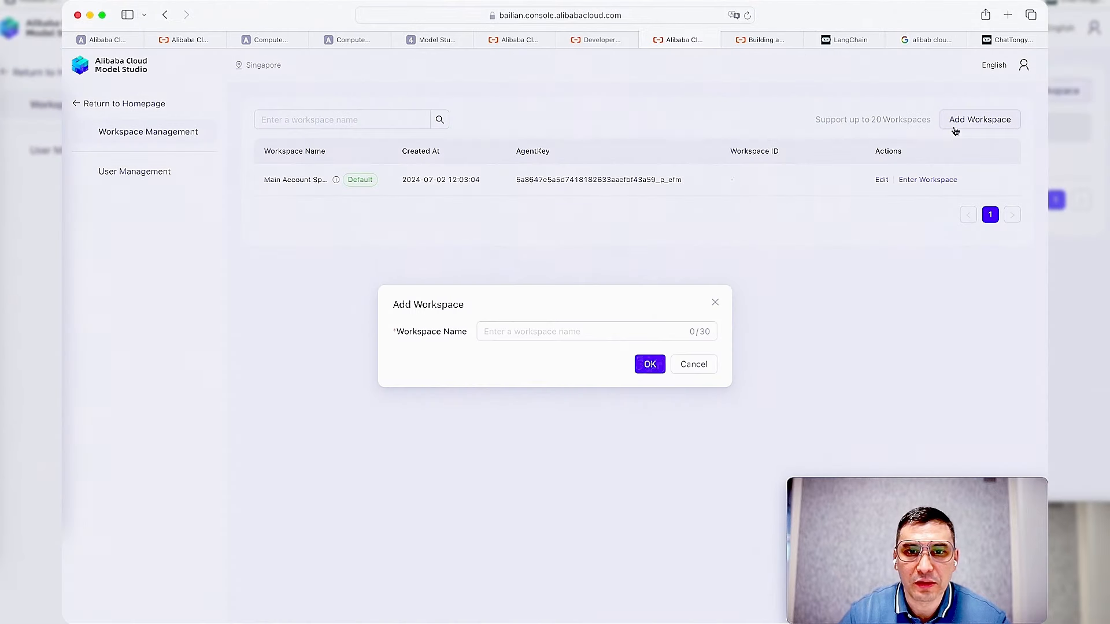
{"action": "left_click", "coordinate": [641, 325]}
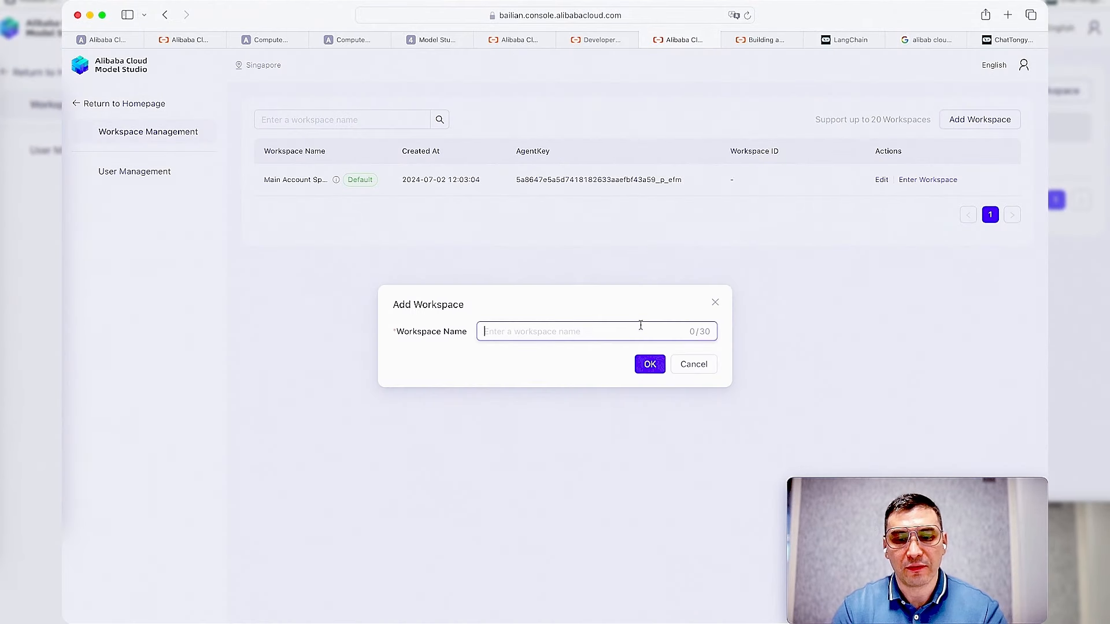
{"action": "type", "text": "accounting"}
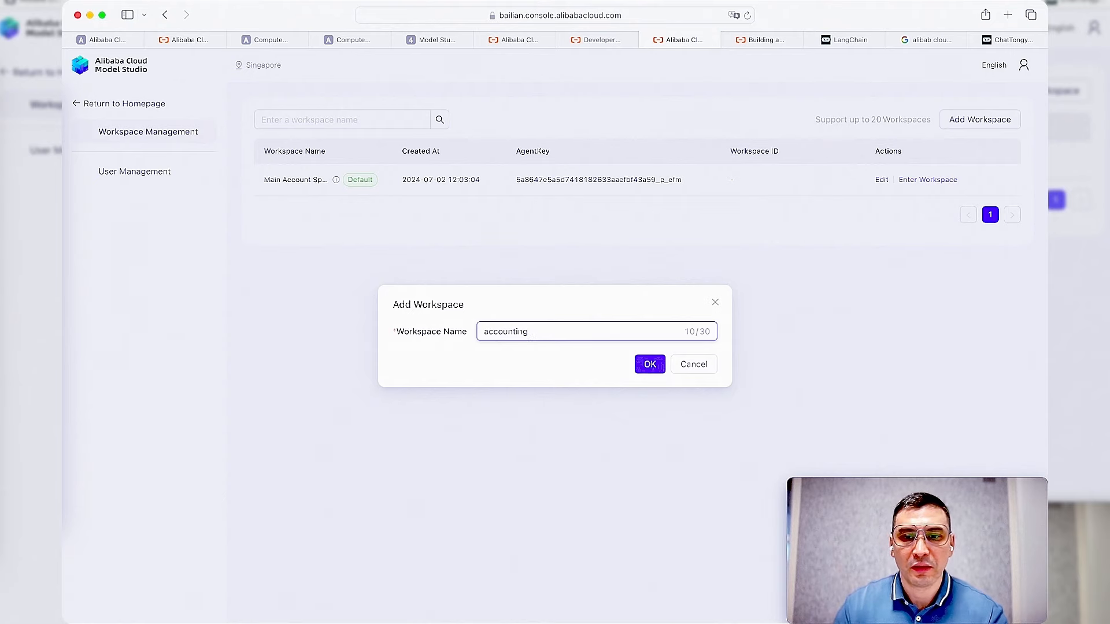
{"action": "left_click", "coordinate": [659, 366]}
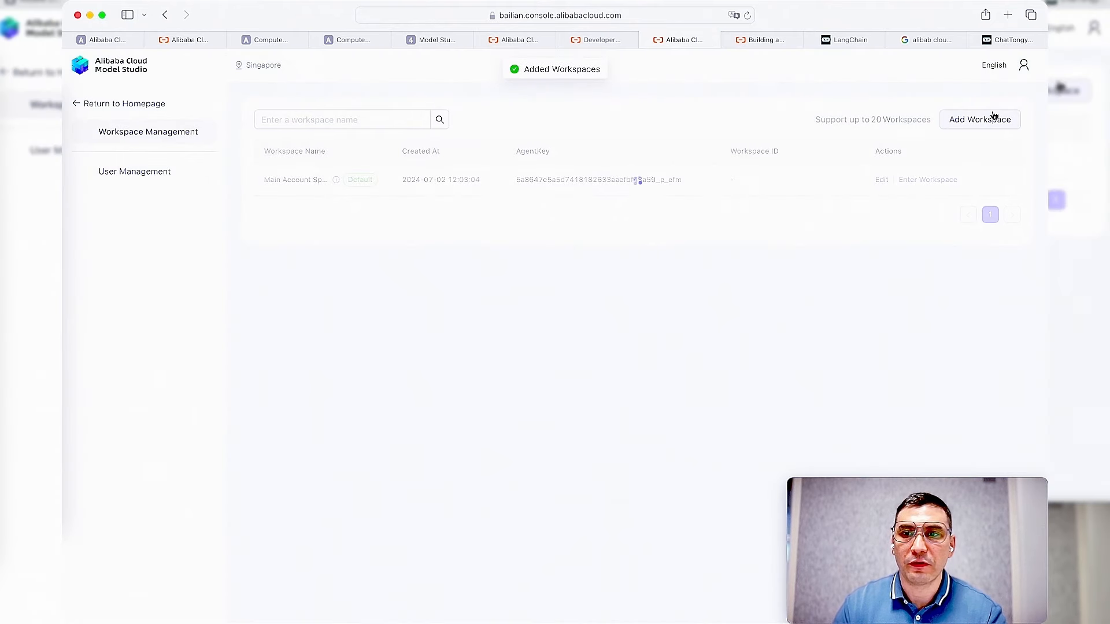
Step: Add another workspace named financial in Workspace Management
{"action": "left_click", "coordinate": [985, 118]}
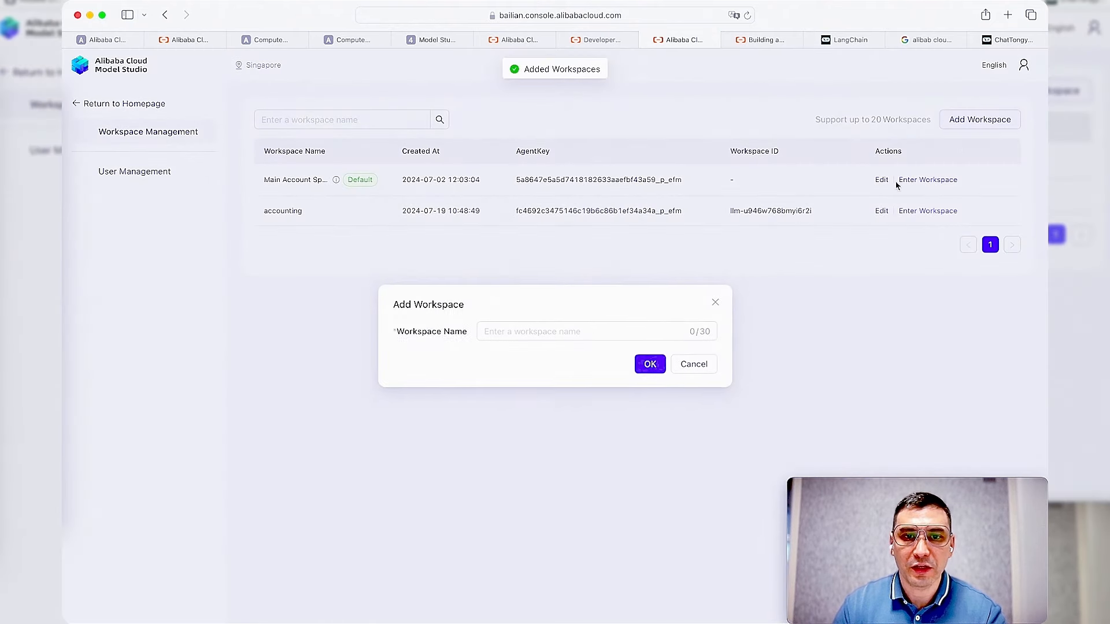
{"action": "left_click", "coordinate": [651, 331]}
{"action": "type", "text": "fin"}
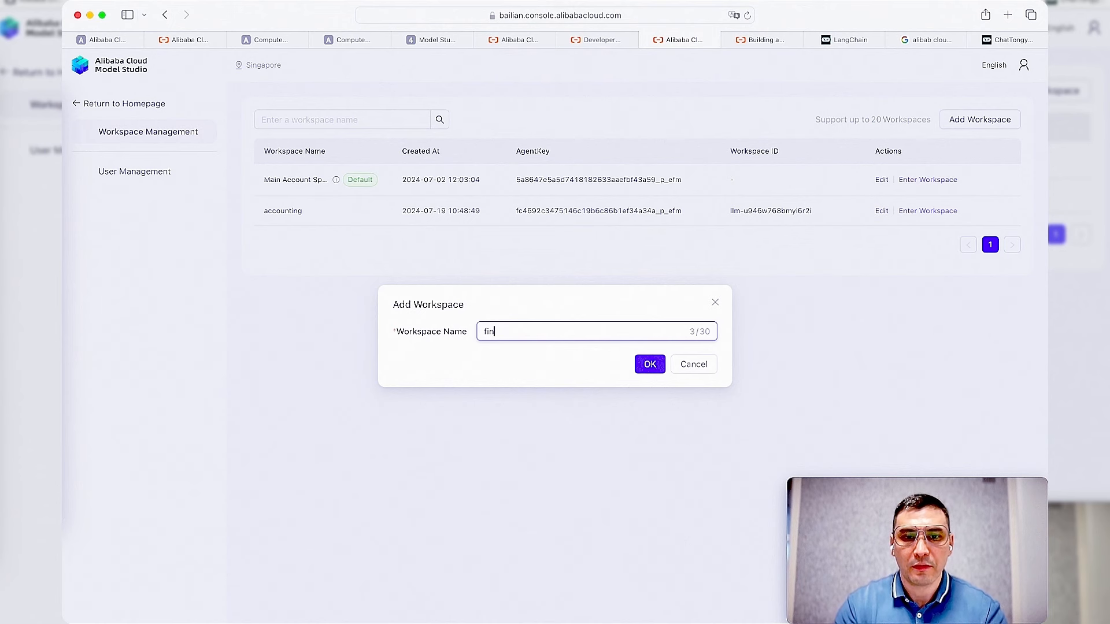
{"action": "type", "text": "ancial"}
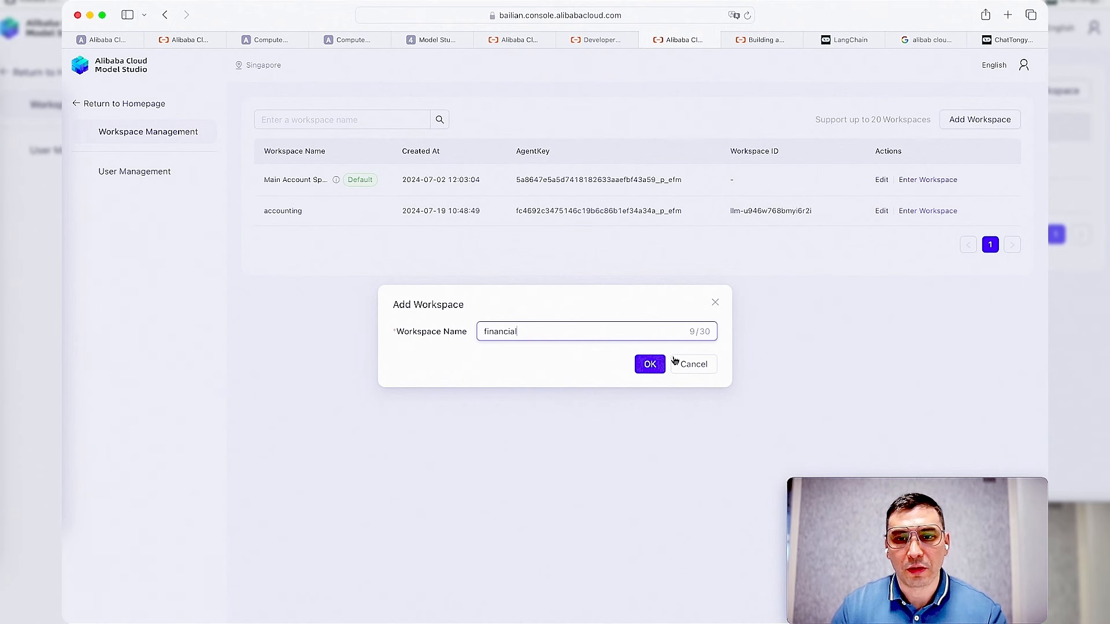
{"action": "left_click", "coordinate": [653, 362]}
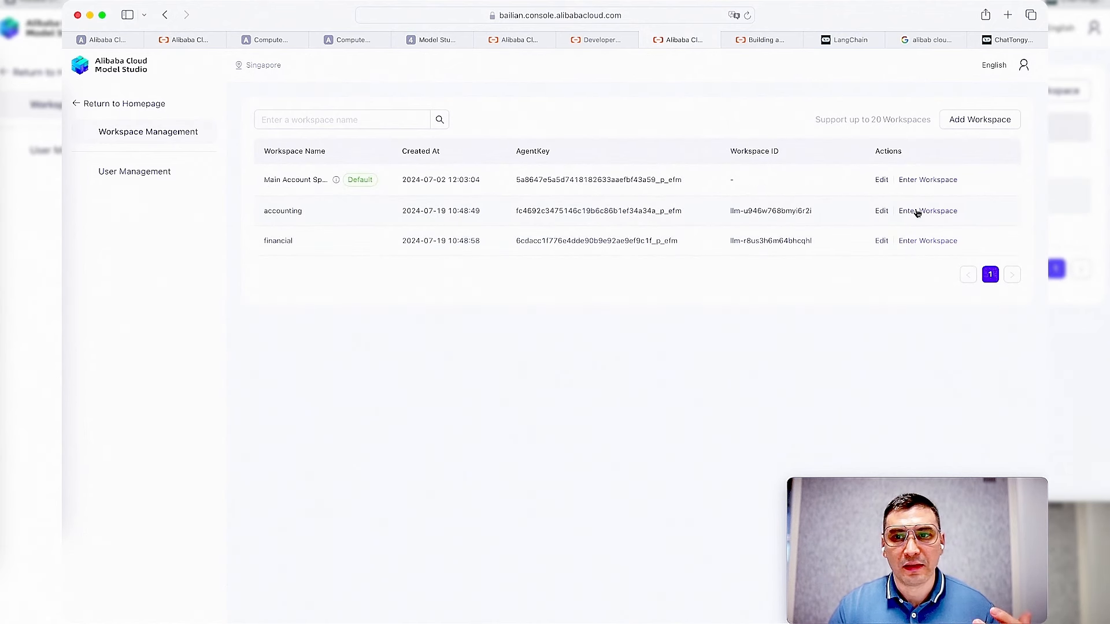
Step: Enter the accounting workspace and inspect its Model Gallery, System Tools and Permission Management options
{"action": "left_click", "coordinate": [917, 213]}
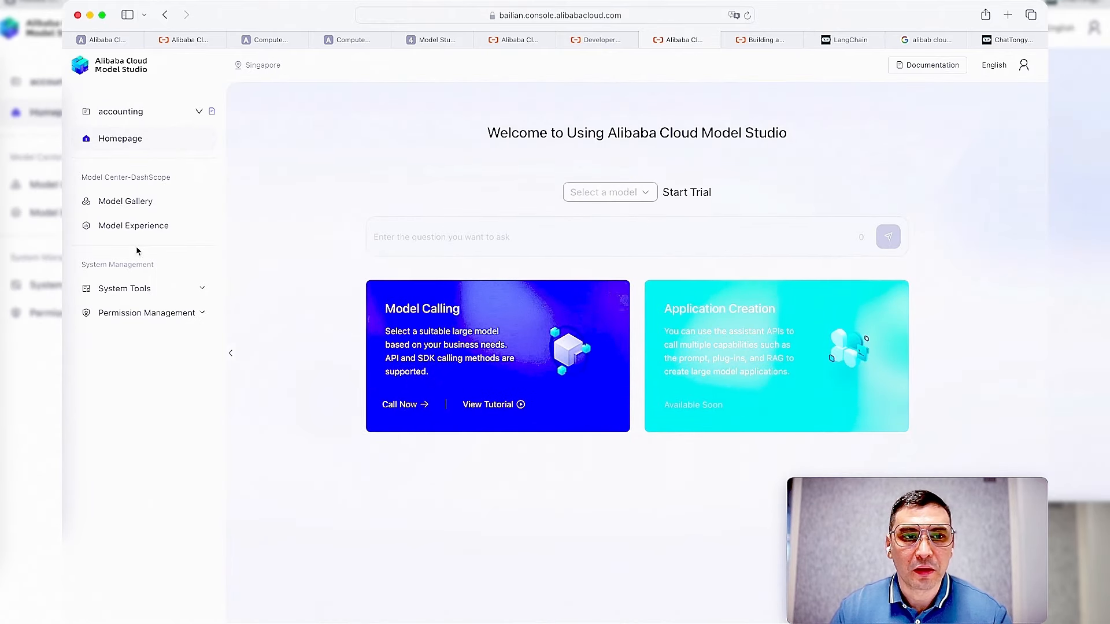
{"action": "left_click", "coordinate": [144, 207]}
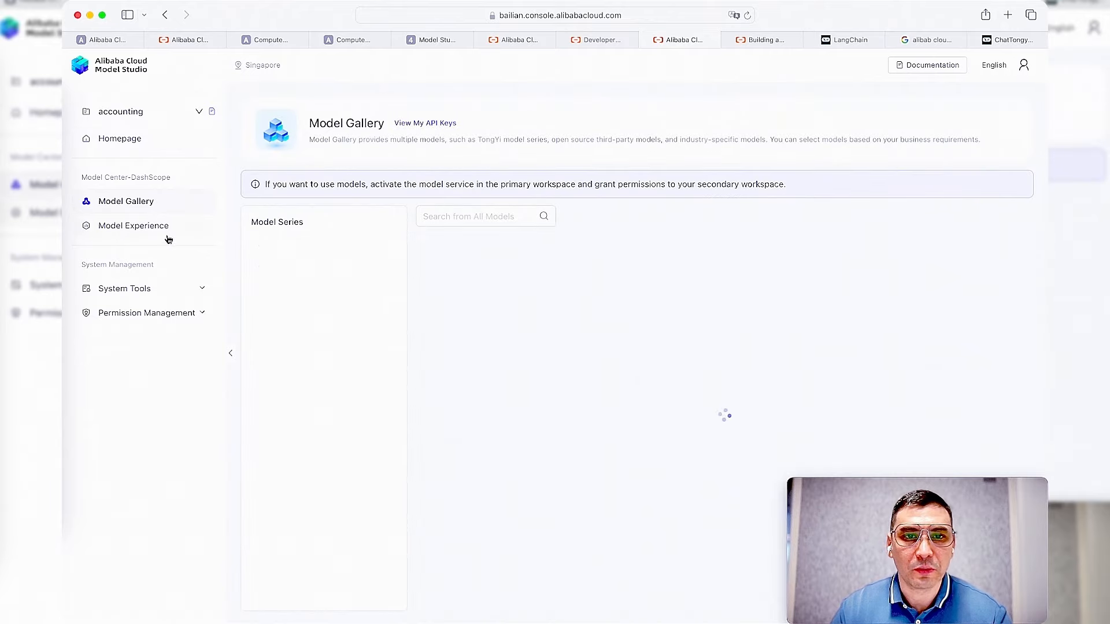
{"action": "left_click", "coordinate": [145, 292]}
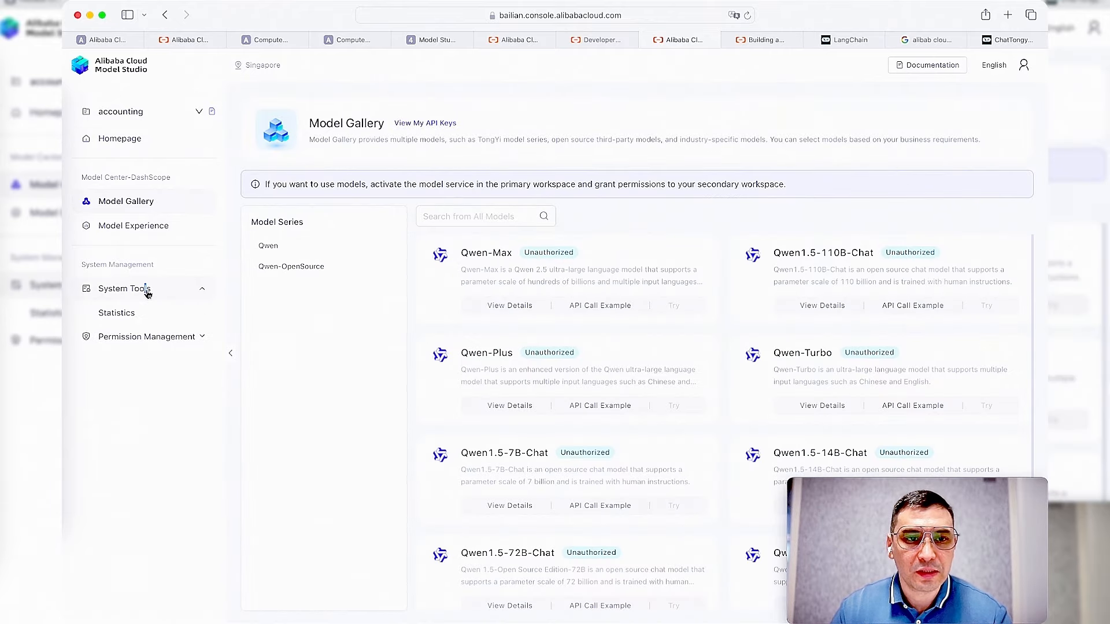
{"action": "left_click", "coordinate": [147, 293]}
{"action": "left_click", "coordinate": [199, 313]}
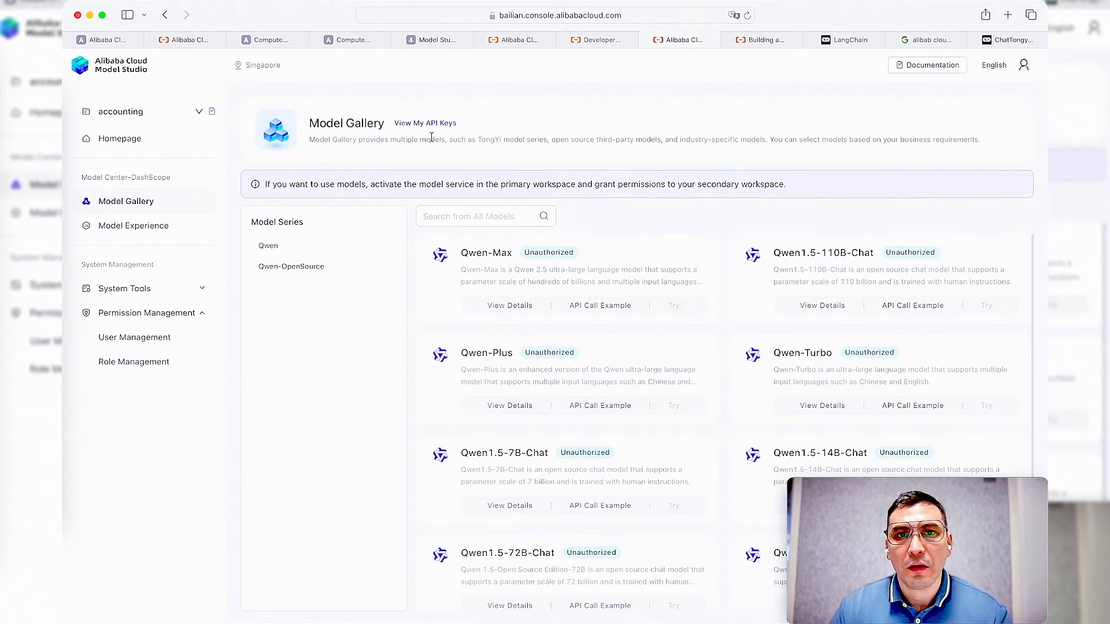
Step: Switch to the deployed RAG chatbot page and review its answer about Alibaba Cloud PAI
{"action": "left_click", "coordinate": [415, 41]}
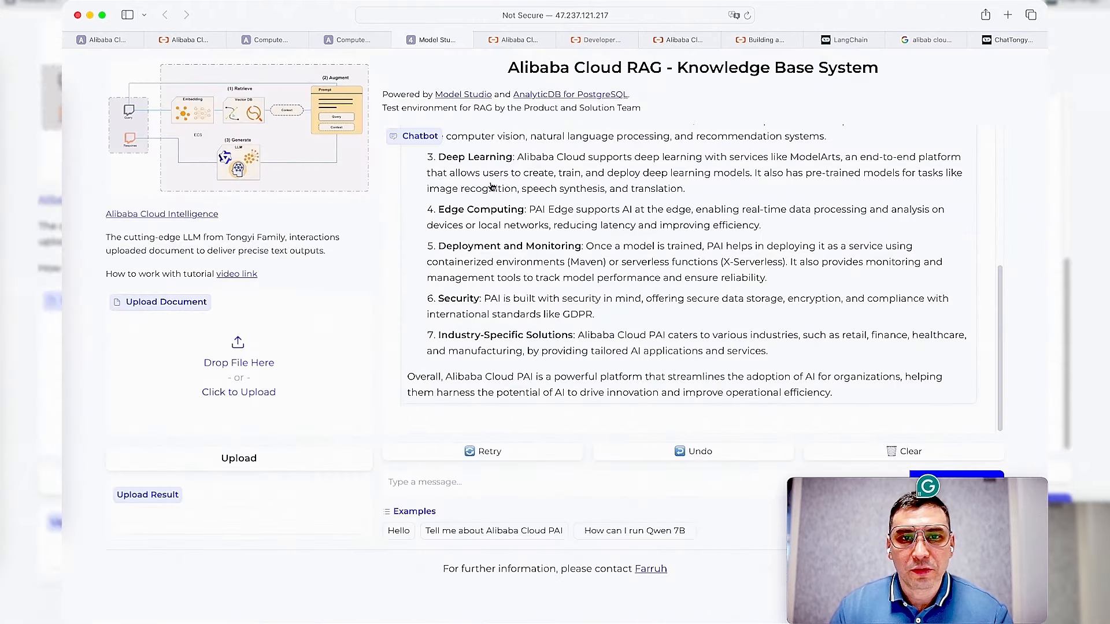
{"action": "scroll", "coordinate": [481, 189], "scroll_direction": "up", "scroll_amount": 5}
{"action": "scroll", "coordinate": [481, 189], "scroll_direction": "up", "scroll_amount": 1}
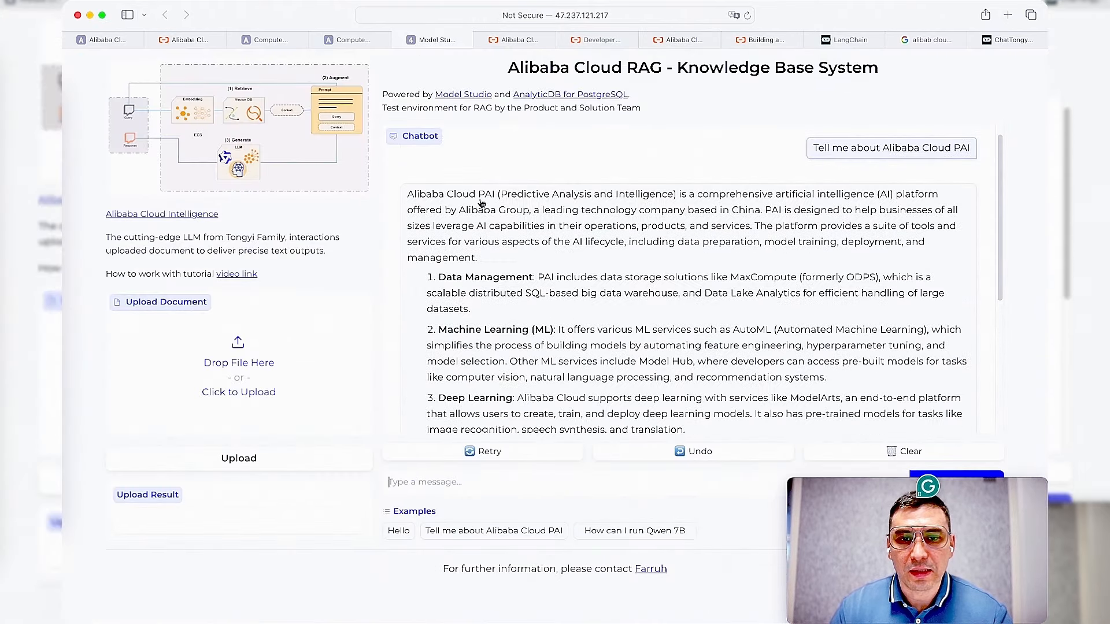
{"action": "scroll", "coordinate": [549, 254], "scroll_direction": "down", "scroll_amount": 2}
{"action": "scroll", "coordinate": [542, 262], "scroll_direction": "up", "scroll_amount": 2}
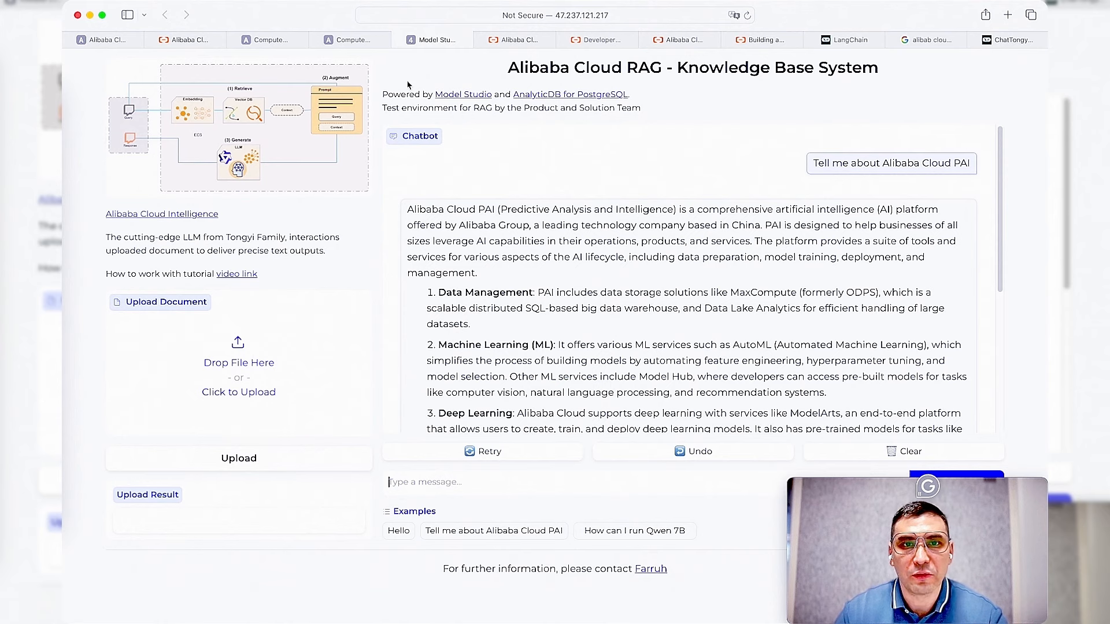
Step: View the cloud resources of the model-studio-rag-v001 service instance in Compute Nest and open its security group details
{"action": "left_click", "coordinate": [357, 43]}
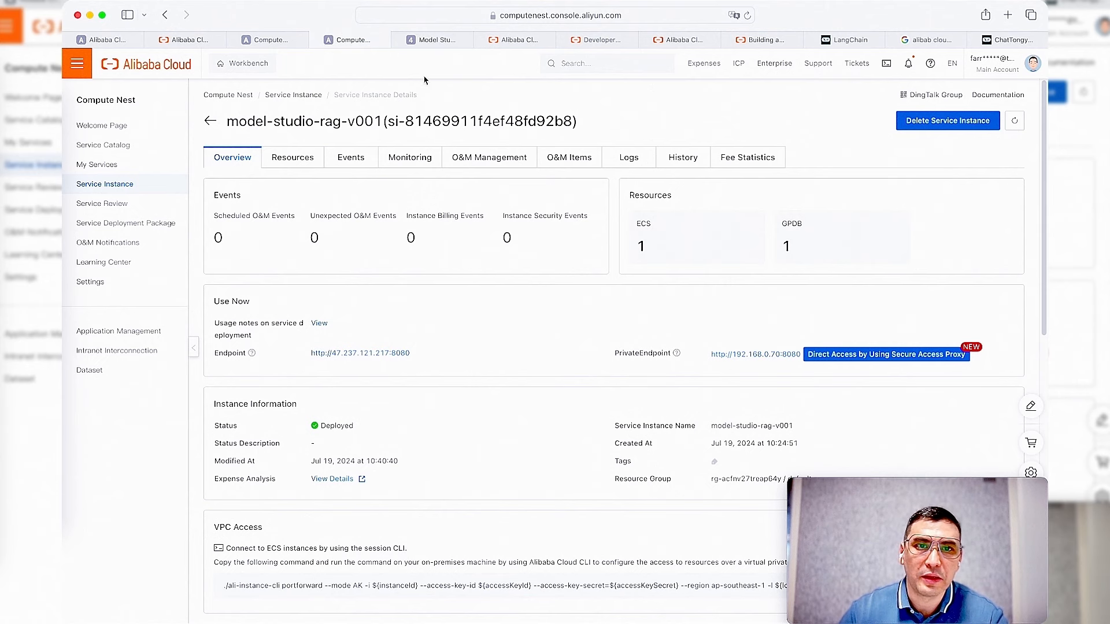
{"action": "left_click", "coordinate": [428, 42]}
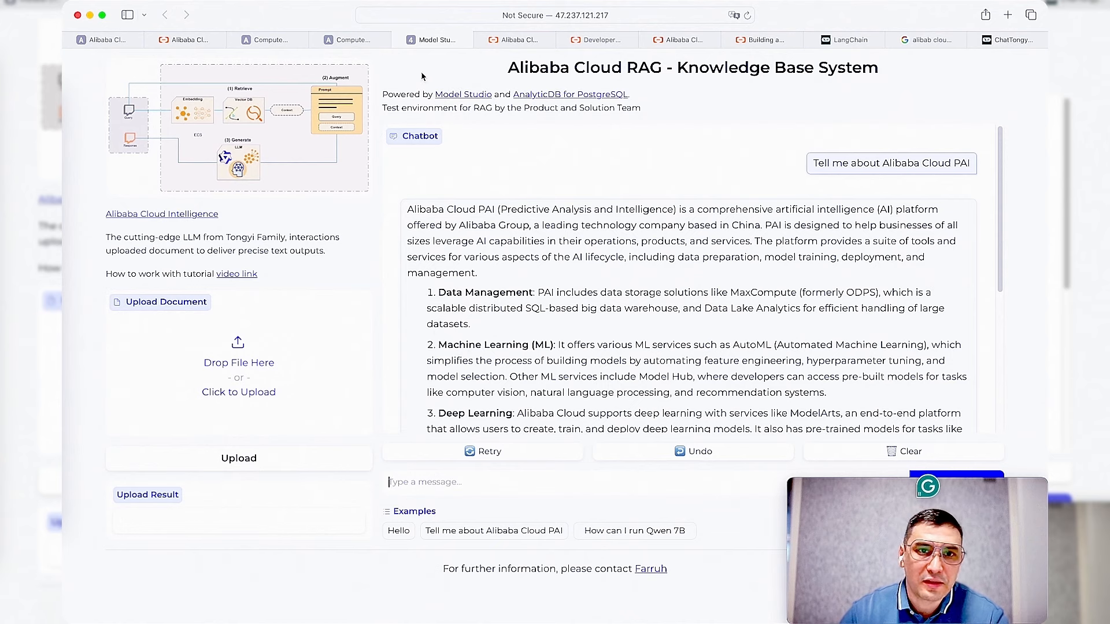
{"action": "left_click", "coordinate": [356, 42]}
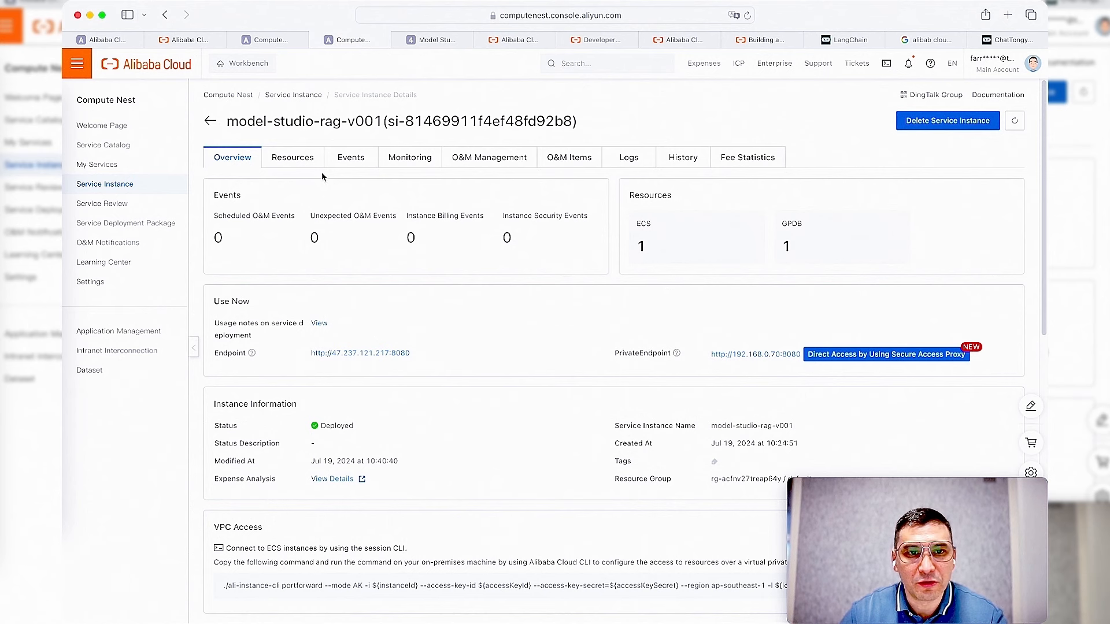
{"action": "left_click", "coordinate": [305, 162]}
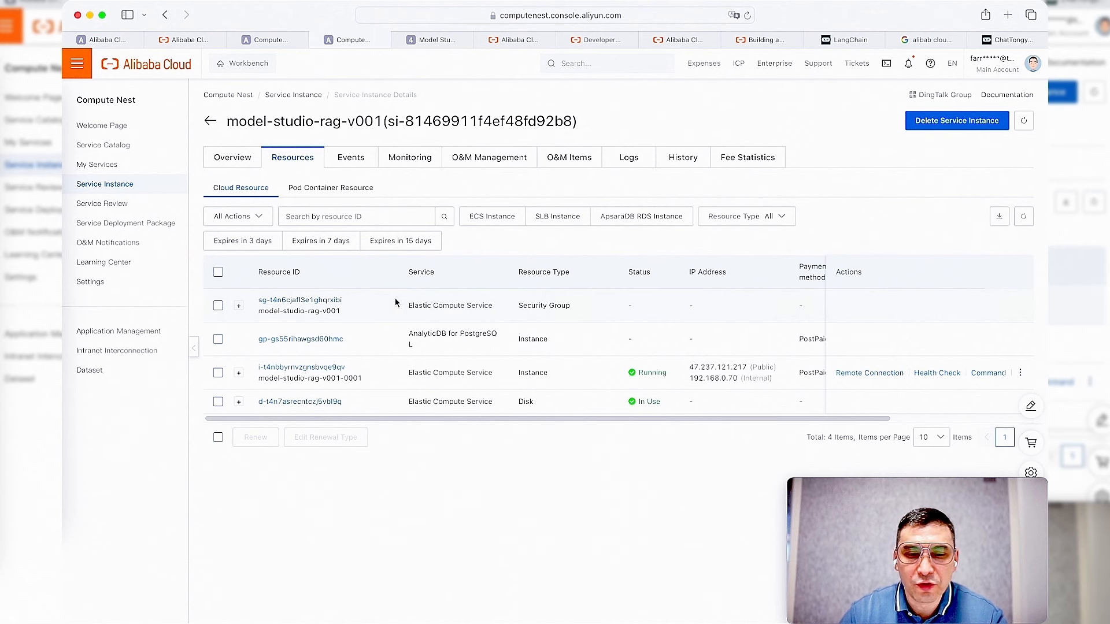
{"action": "left_click", "coordinate": [303, 300]}
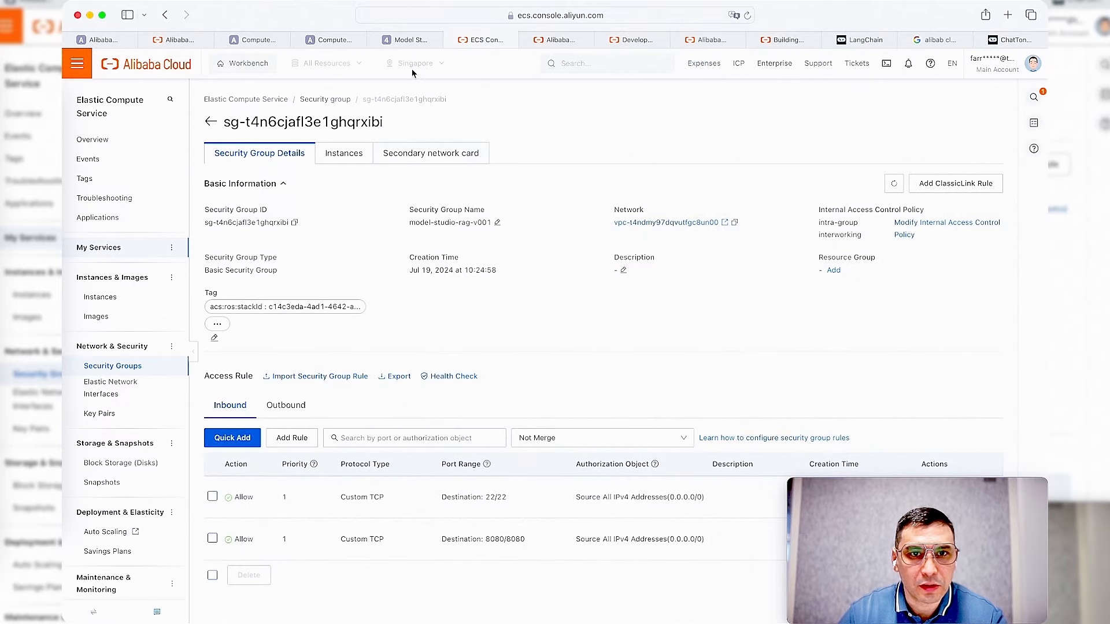
Step: Go from the security group details to the list of all ECS security groups and view the products and services catalogue
{"action": "left_click", "coordinate": [329, 39]}
{"action": "left_click", "coordinate": [326, 39]}
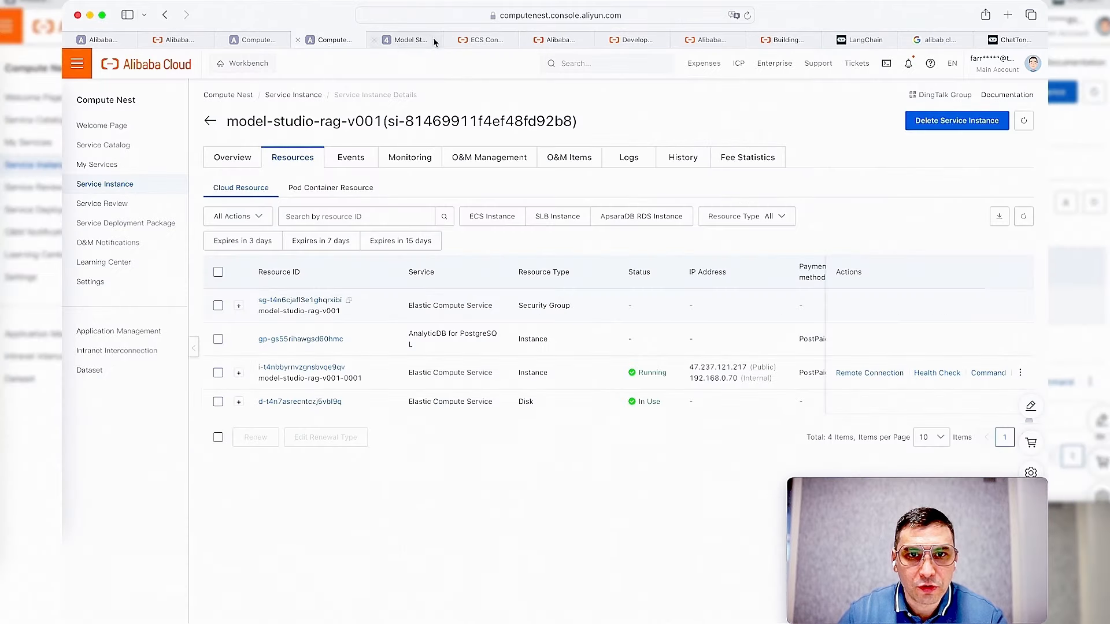
{"action": "left_click", "coordinate": [480, 39]}
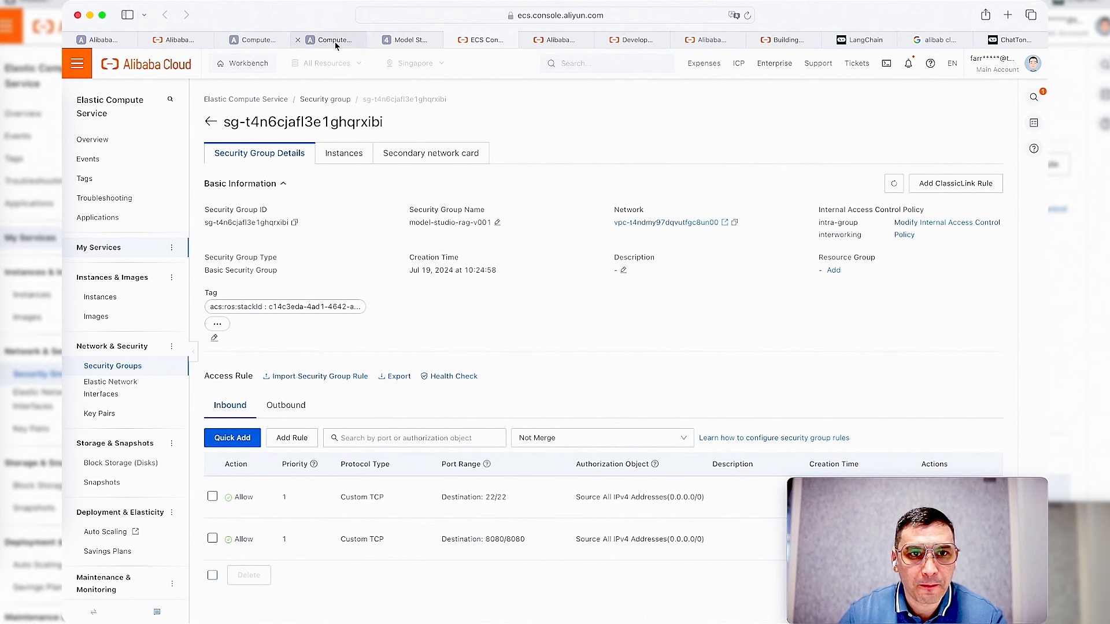
{"action": "left_click", "coordinate": [211, 123]}
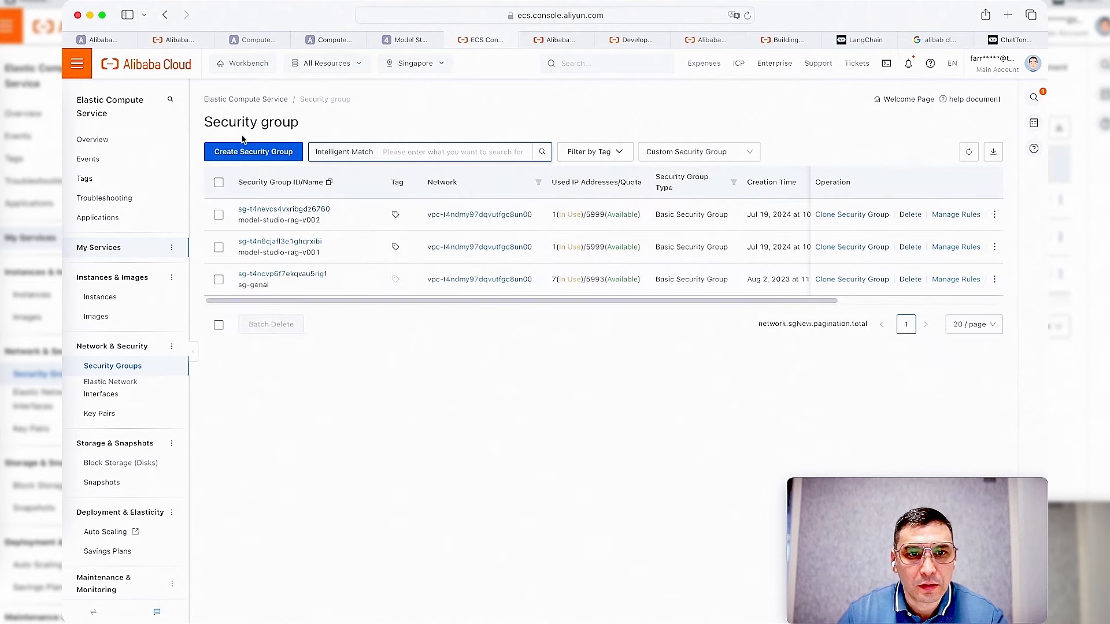
{"action": "left_click", "coordinate": [87, 60]}
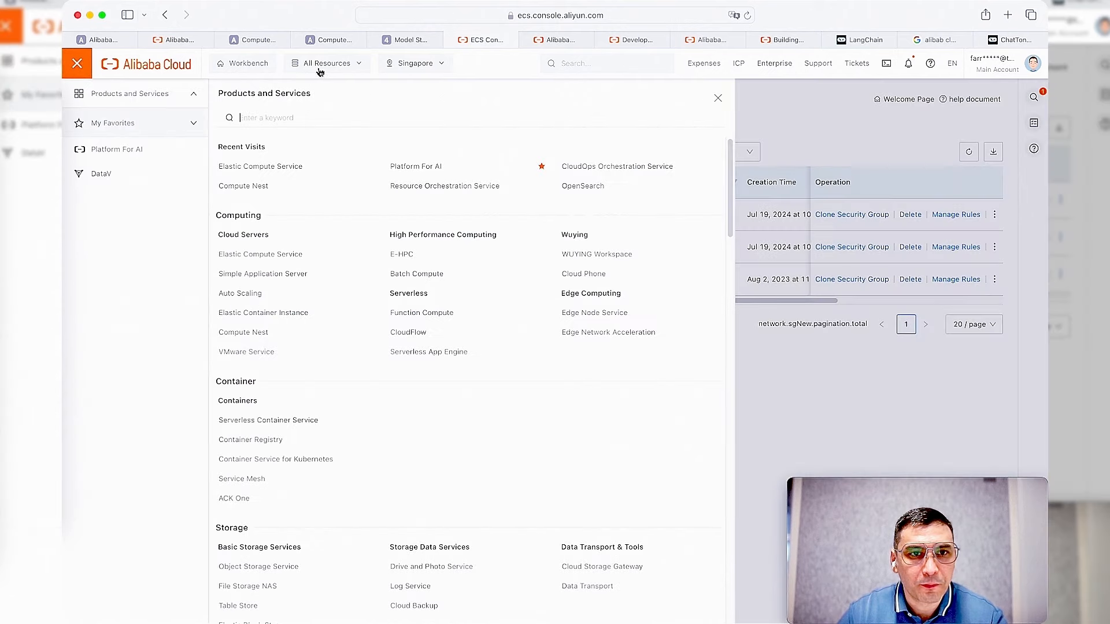
Step: Return to the model-studio-rag-v001 resource list and open the details of its ECS instance model-studio-rag-v001-0001
{"action": "left_click", "coordinate": [327, 40]}
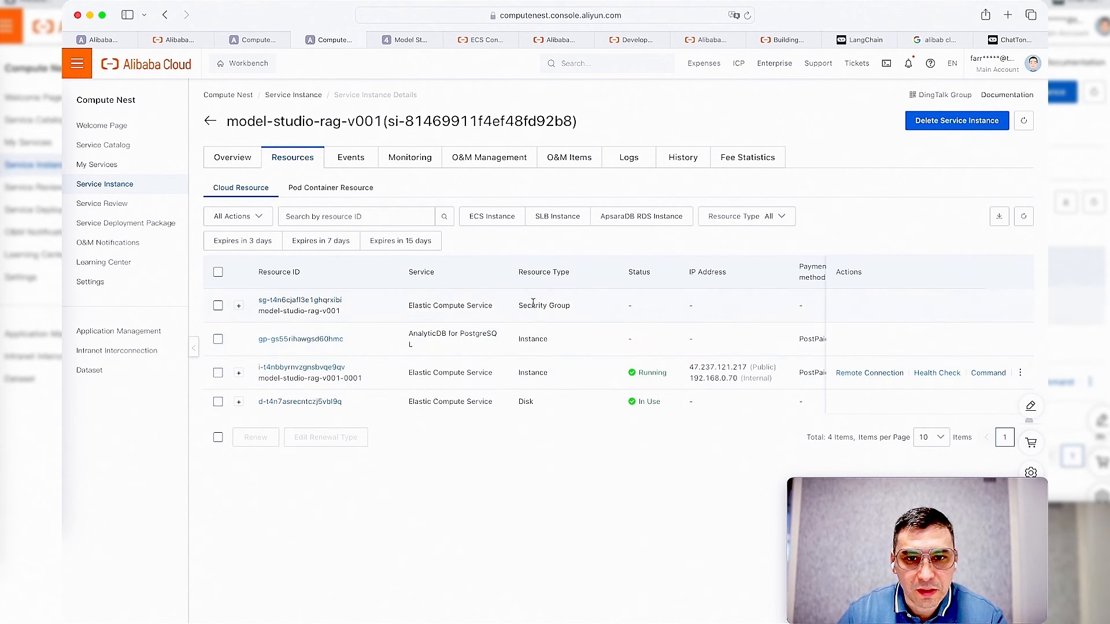
{"action": "left_click_drag", "start_coordinate": [517, 305], "coordinate": [590, 306]}
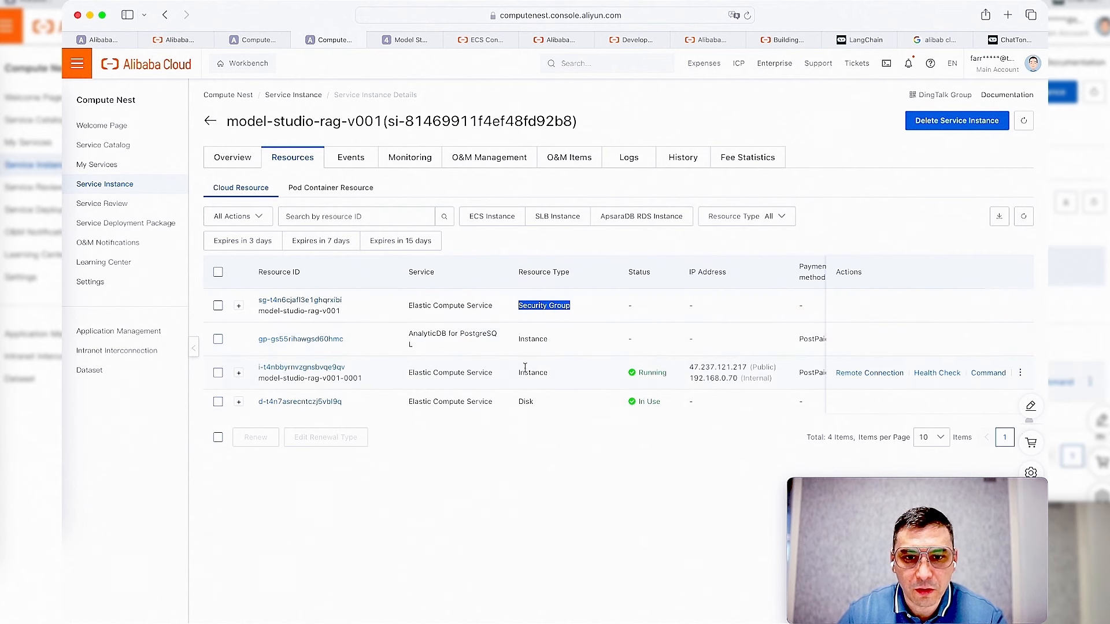
{"action": "left_click_drag", "start_coordinate": [514, 379], "coordinate": [549, 372]}
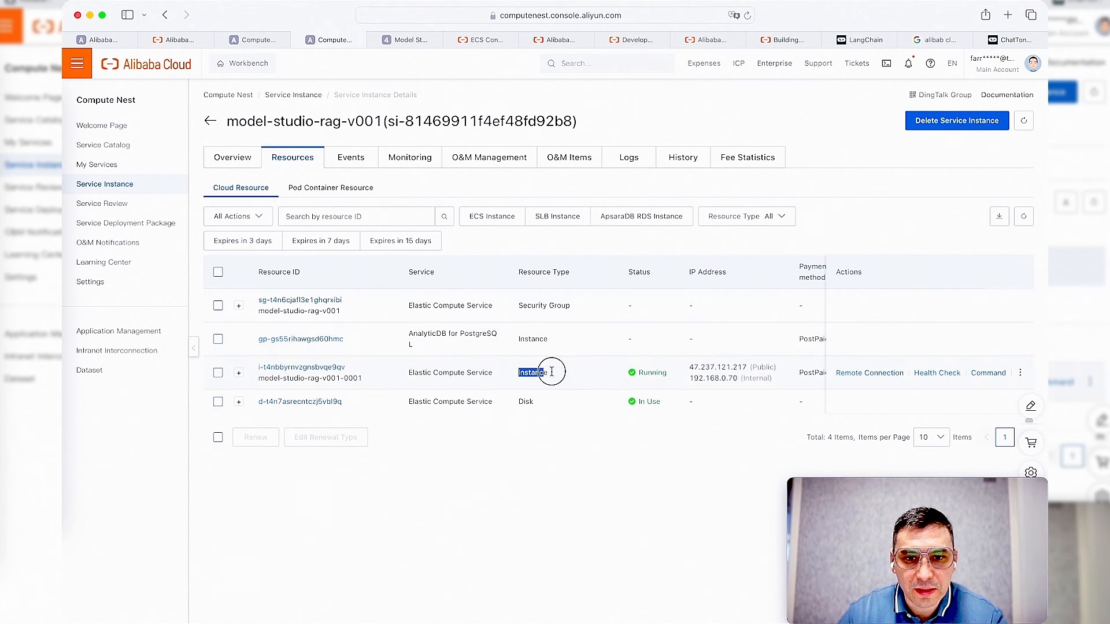
{"action": "left_click", "coordinate": [325, 368]}
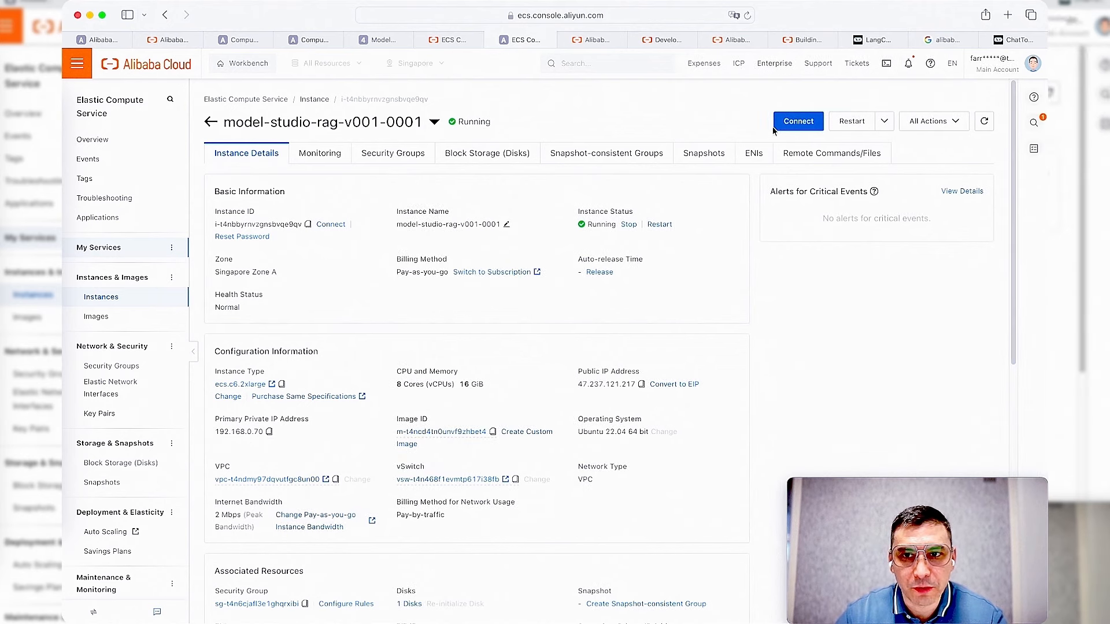
Step: Connect to the ECS instance through Workbench, entering the password for the root user over the private IP connection
{"action": "left_click", "coordinate": [803, 123]}
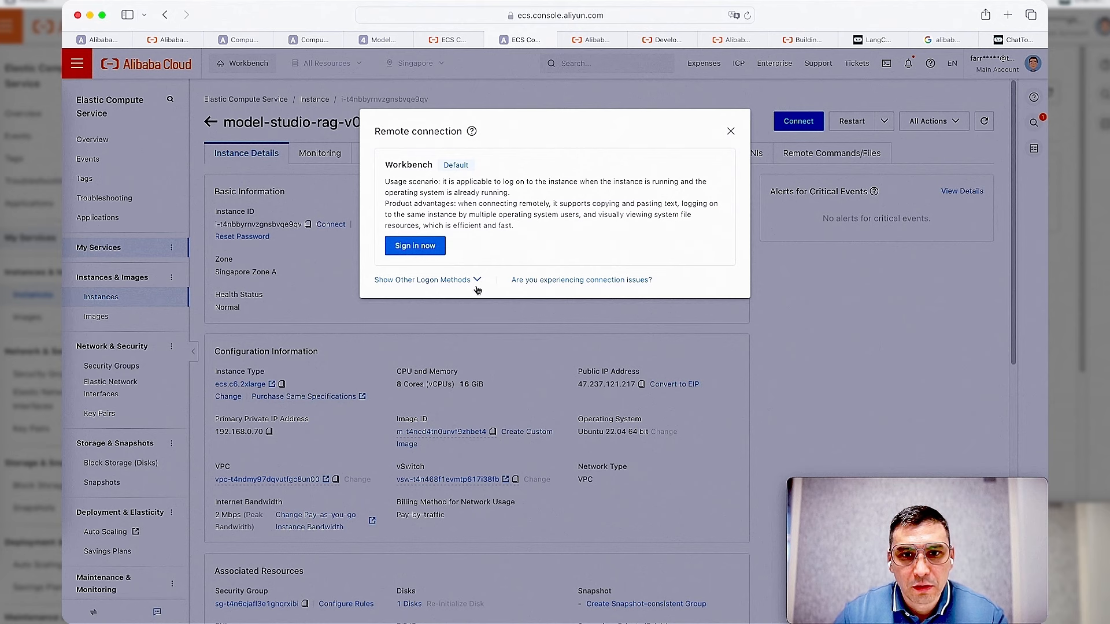
{"action": "left_click", "coordinate": [415, 247]}
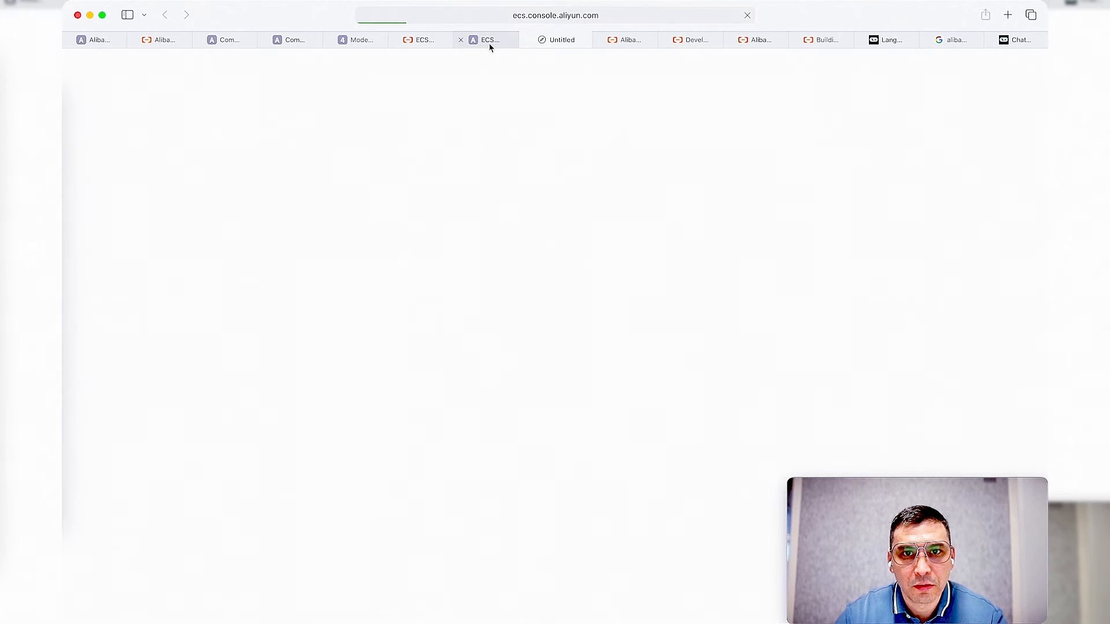
{"action": "mouse_move", "coordinate": [490, 47]}
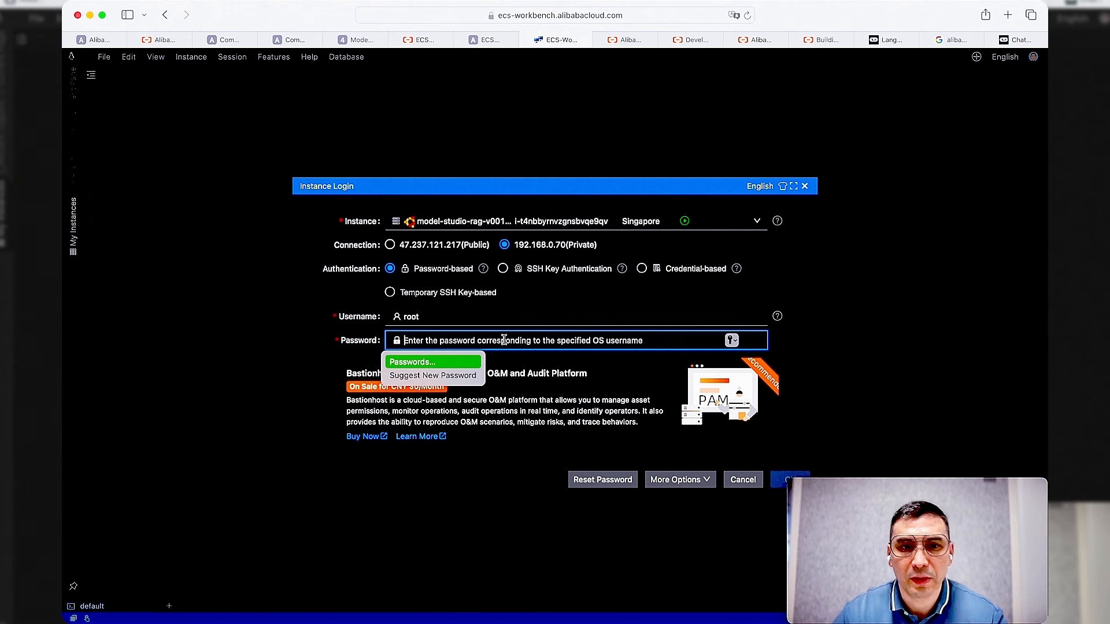
{"action": "type", "text": "•••••••••"}
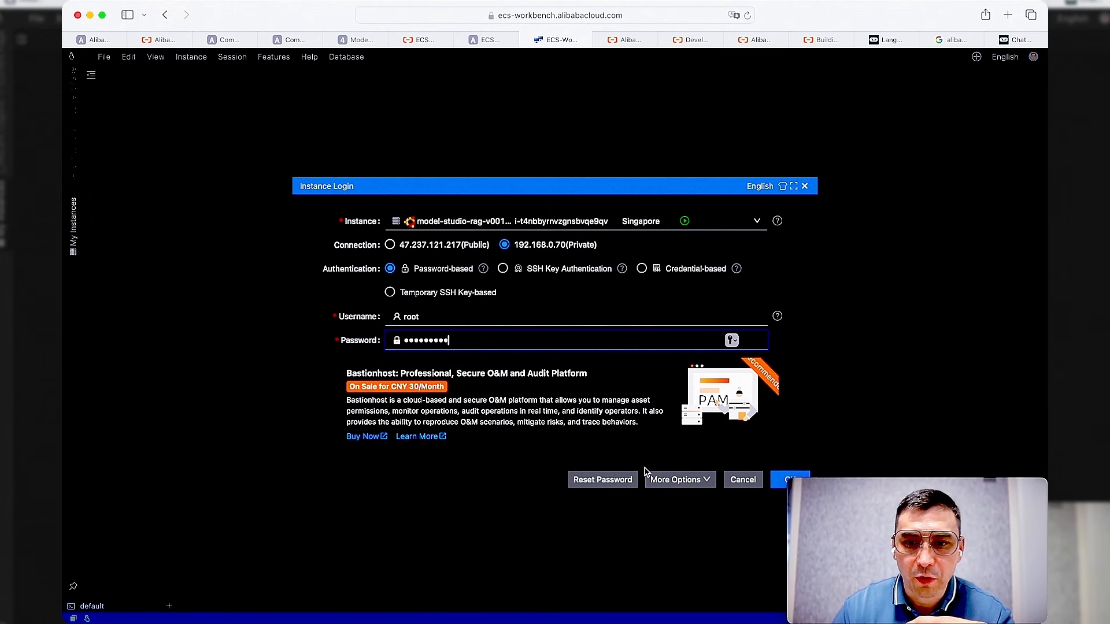
{"action": "left_click", "coordinate": [776, 477]}
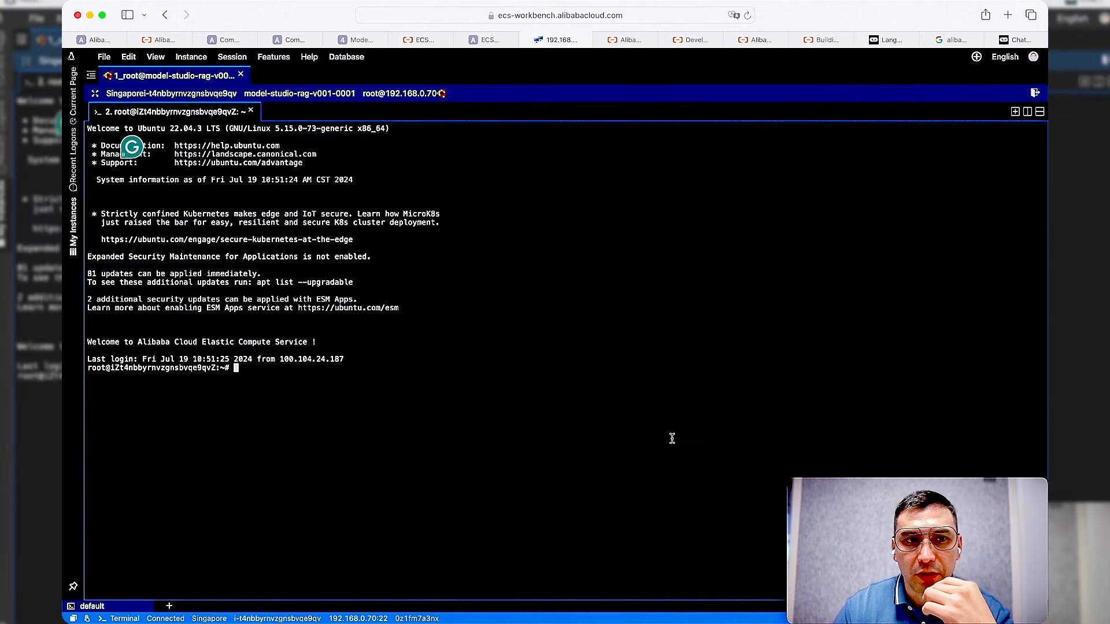
Step: List the root home directory on the server and change into the model-studio-rag directory
{"action": "type", "text": "ls"}
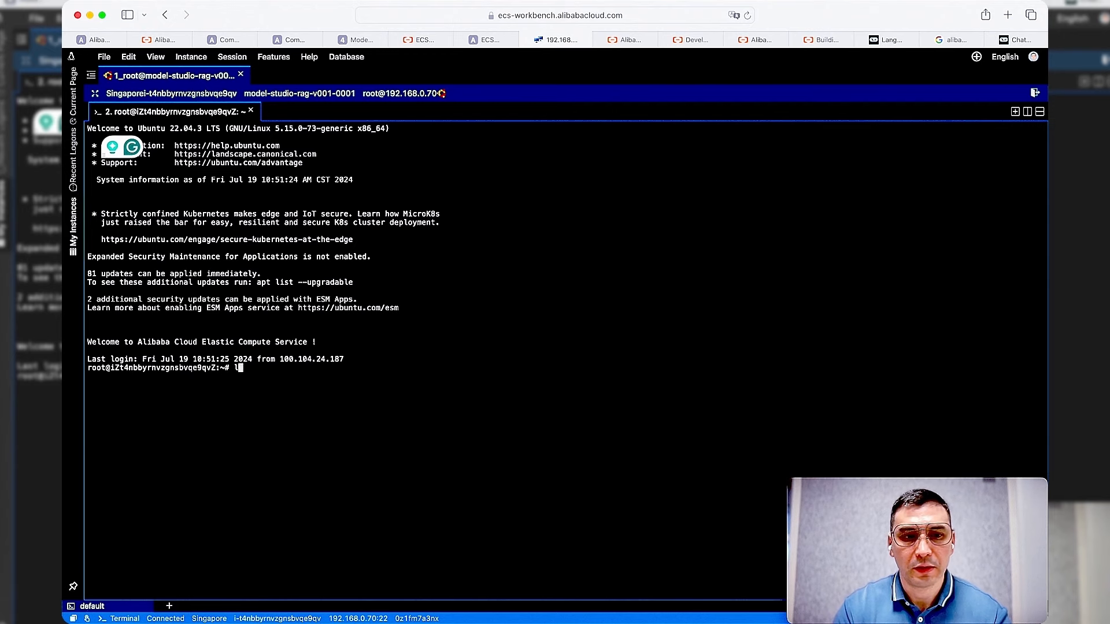
{"action": "key", "text": "Return"}
{"action": "type", "text": "cd mo"}
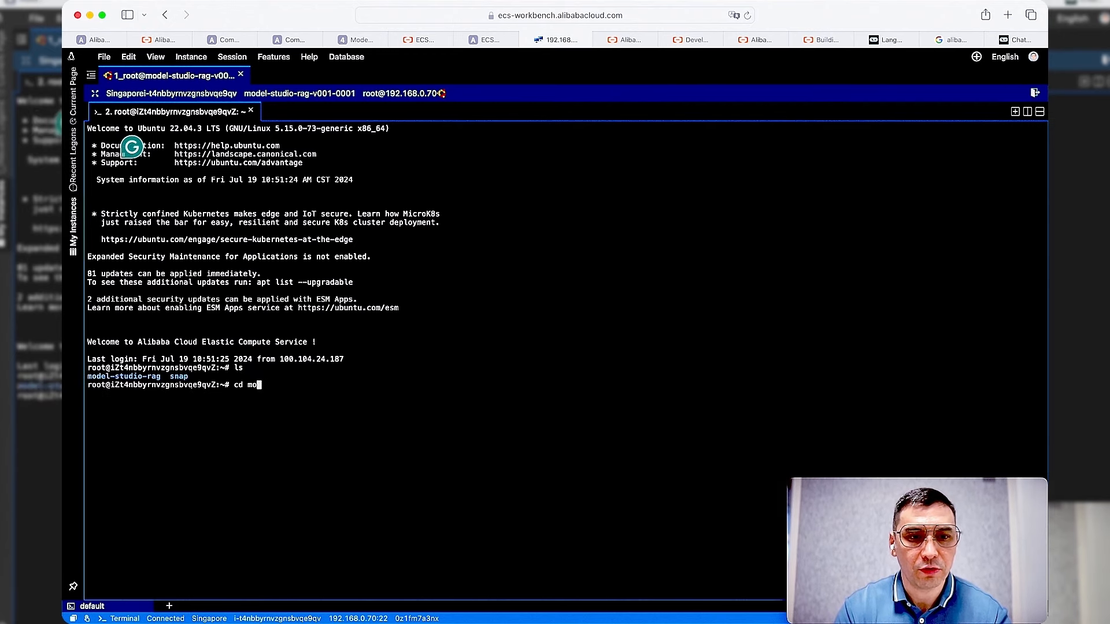
{"action": "key", "text": "Tab"}
{"action": "key", "text": "Return"}
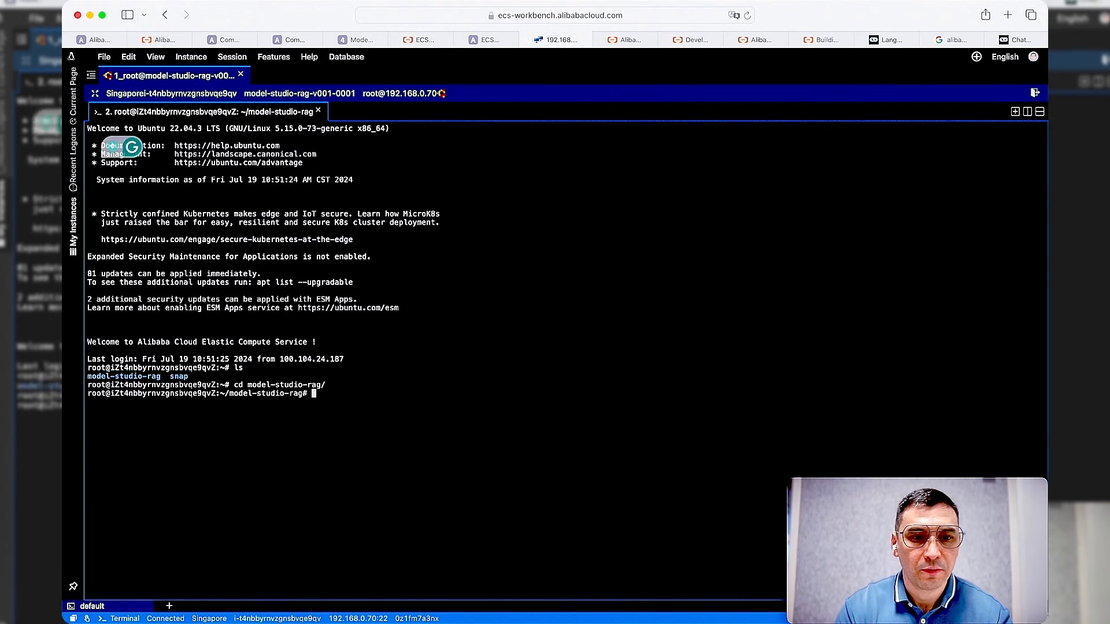
Step: List the contents of model-studio-rag with ls, and again in detail with ls -ll
{"action": "type", "text": "ls"}
{"action": "key", "text": "Return"}
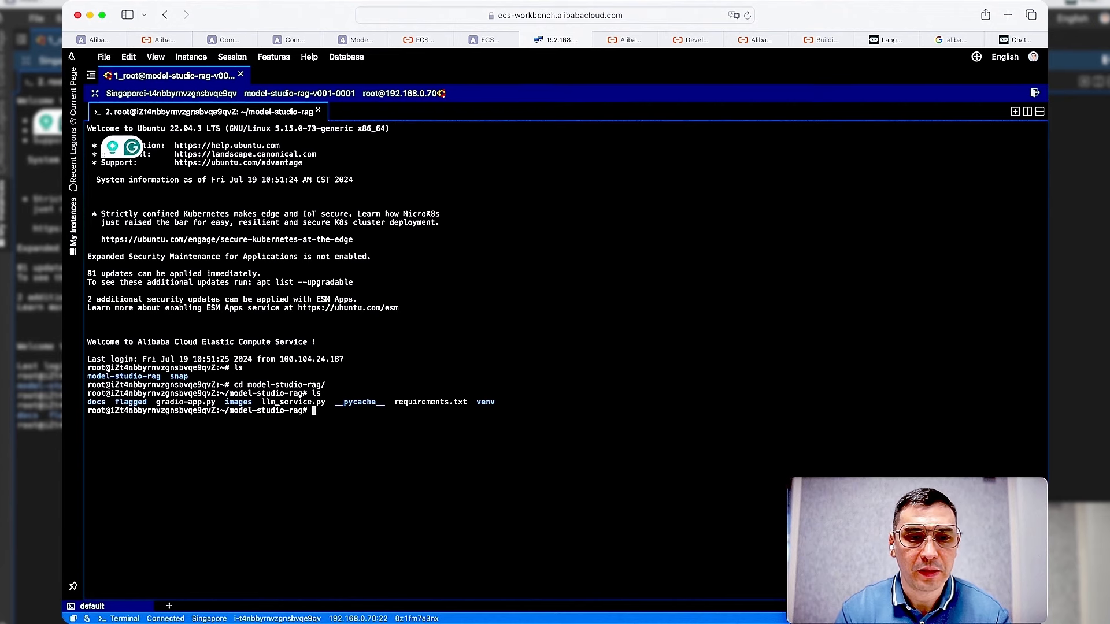
{"action": "type", "text": "l"}
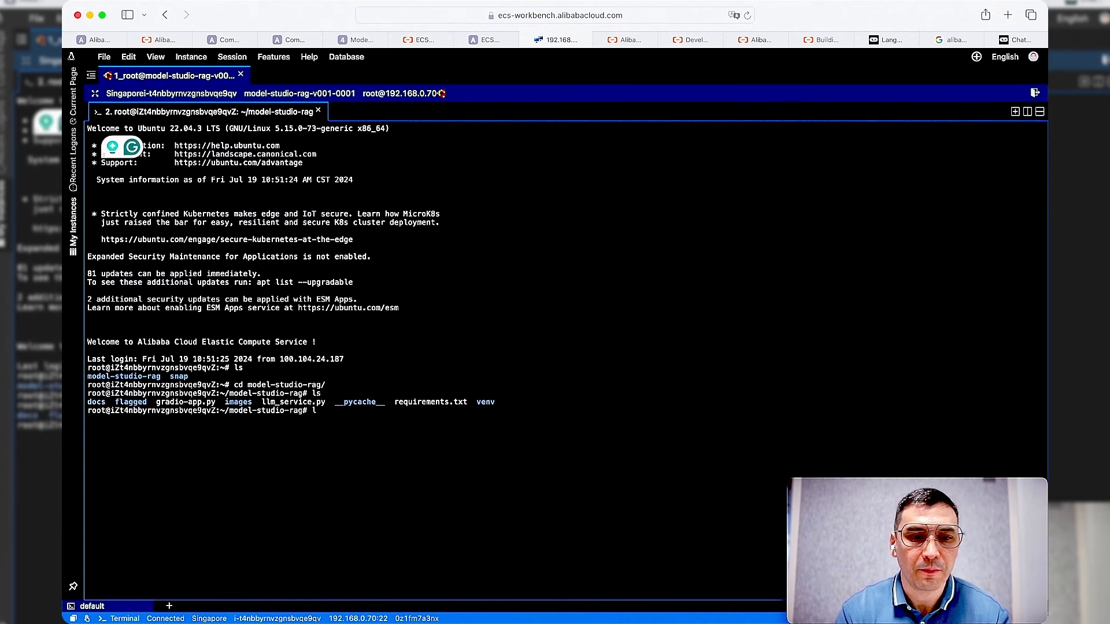
{"action": "type", "text": "s -ll"}
{"action": "key", "text": "Return"}
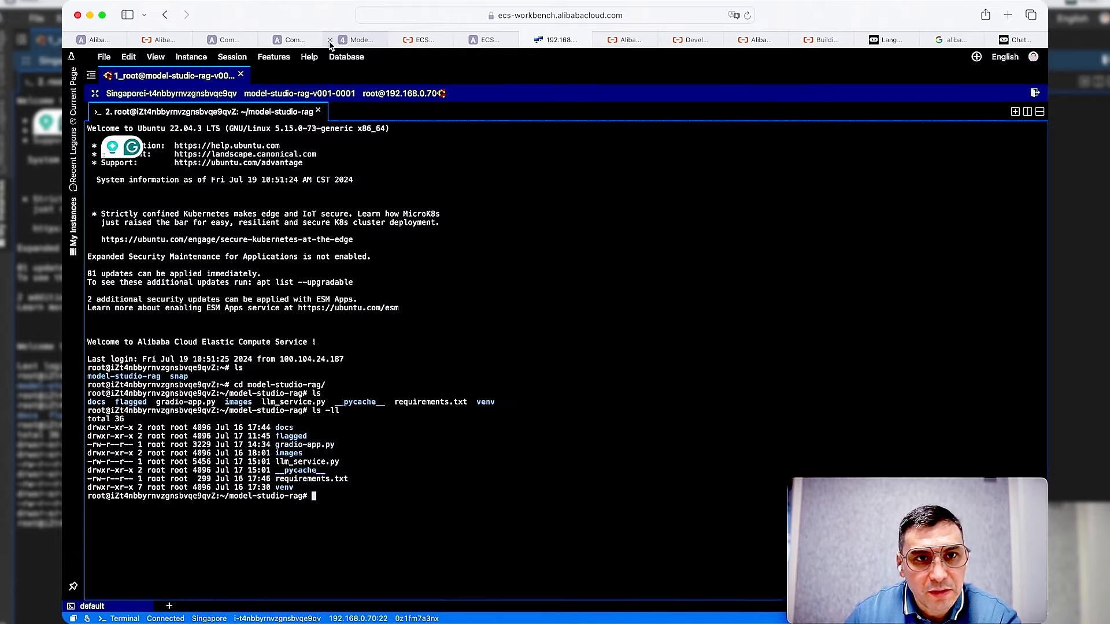
Step: Return to the model-studio-rag-v001 resource list and open the details of its AnalyticDB for PostgreSQL instance, including the instance management options
{"action": "left_click", "coordinate": [296, 41]}
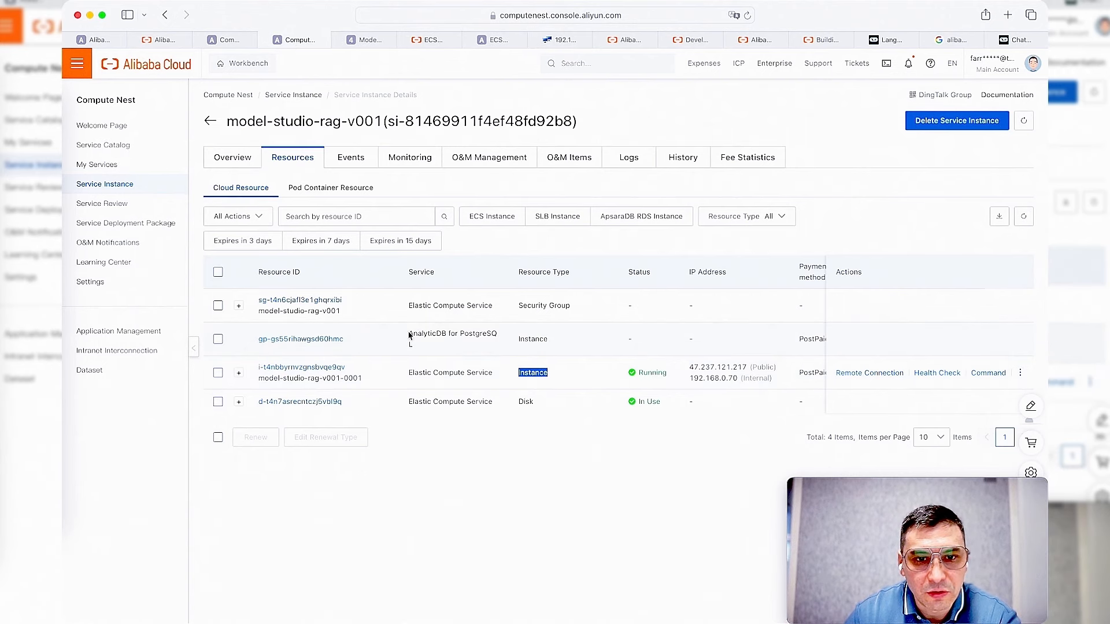
{"action": "left_click", "coordinate": [332, 340]}
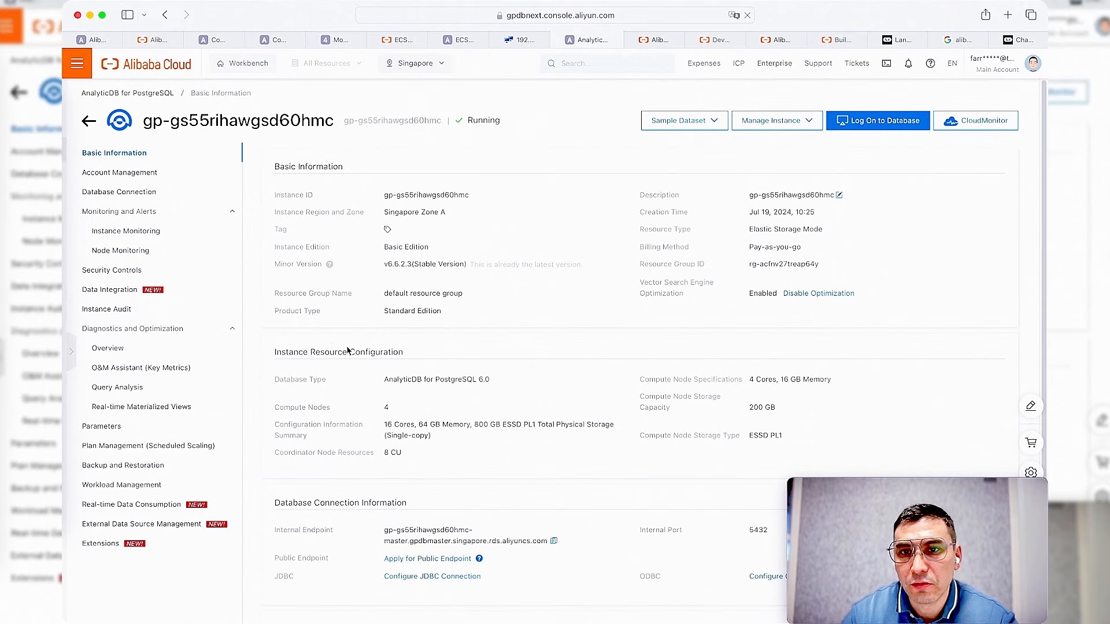
{"action": "left_click", "coordinate": [775, 120]}
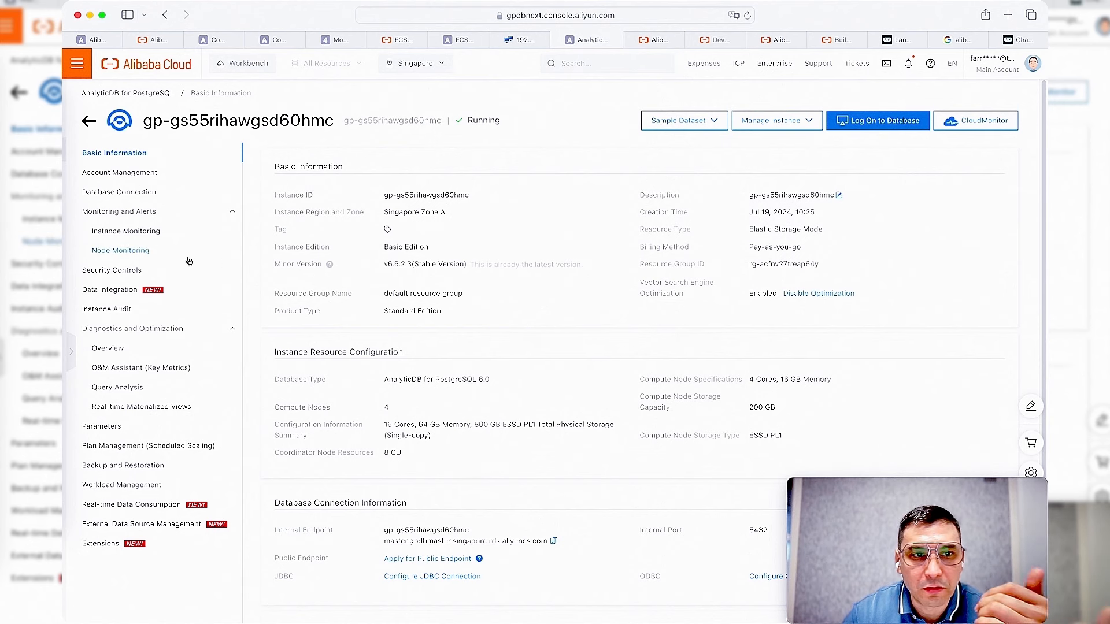
Step: Examine the AnalyticDB instance's database connection details, its accounts, and its whitelist under Security Controls
{"action": "left_click", "coordinate": [134, 197]}
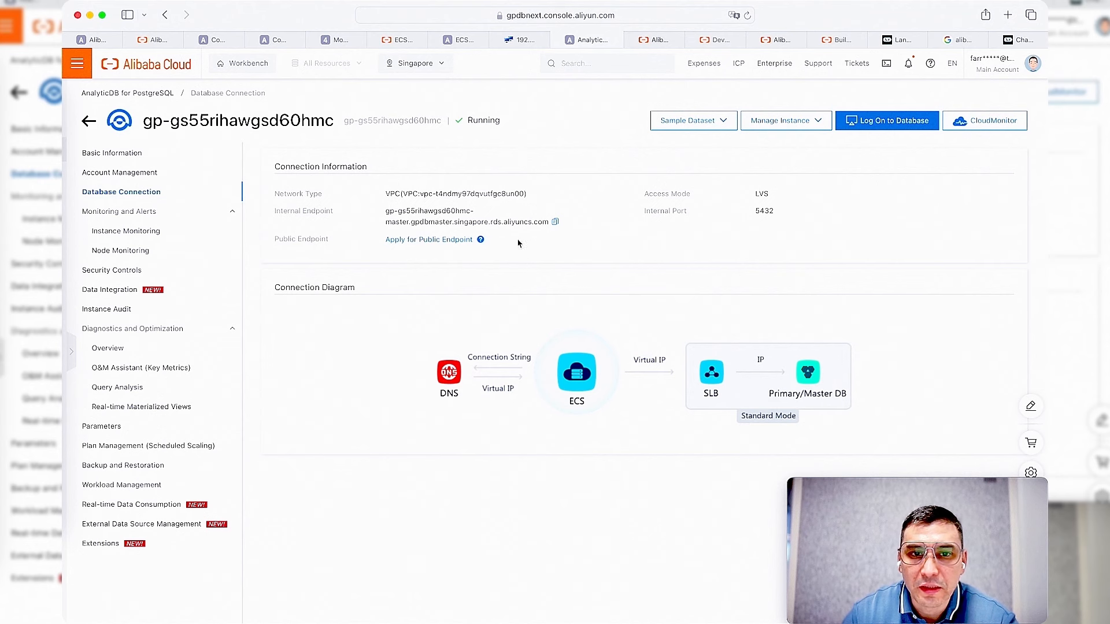
{"action": "left_click", "coordinate": [131, 176]}
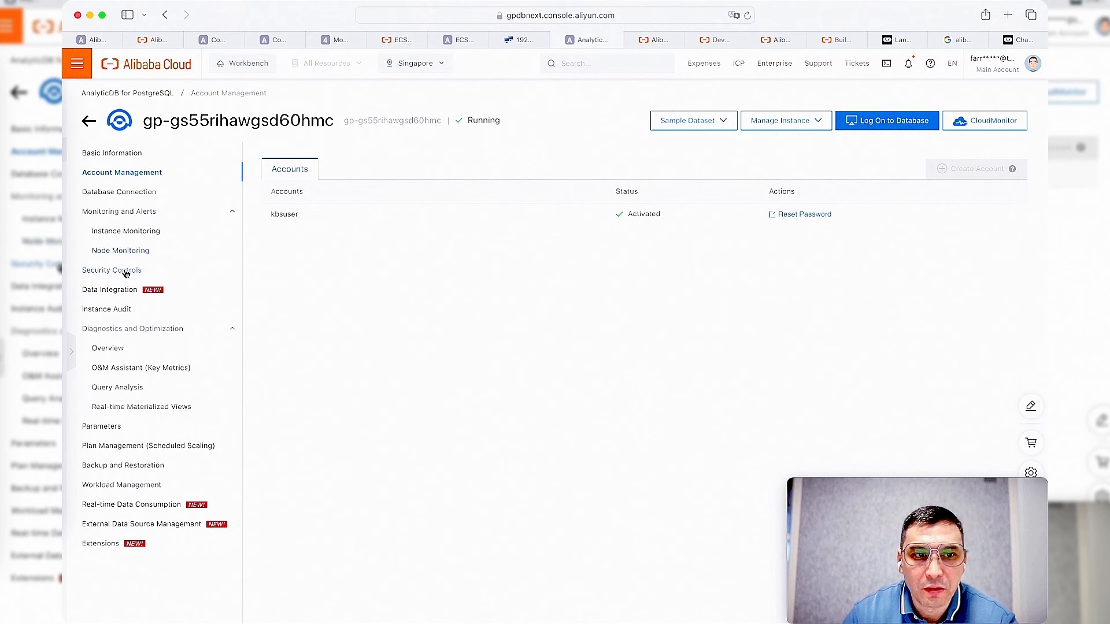
{"action": "left_click", "coordinate": [124, 272]}
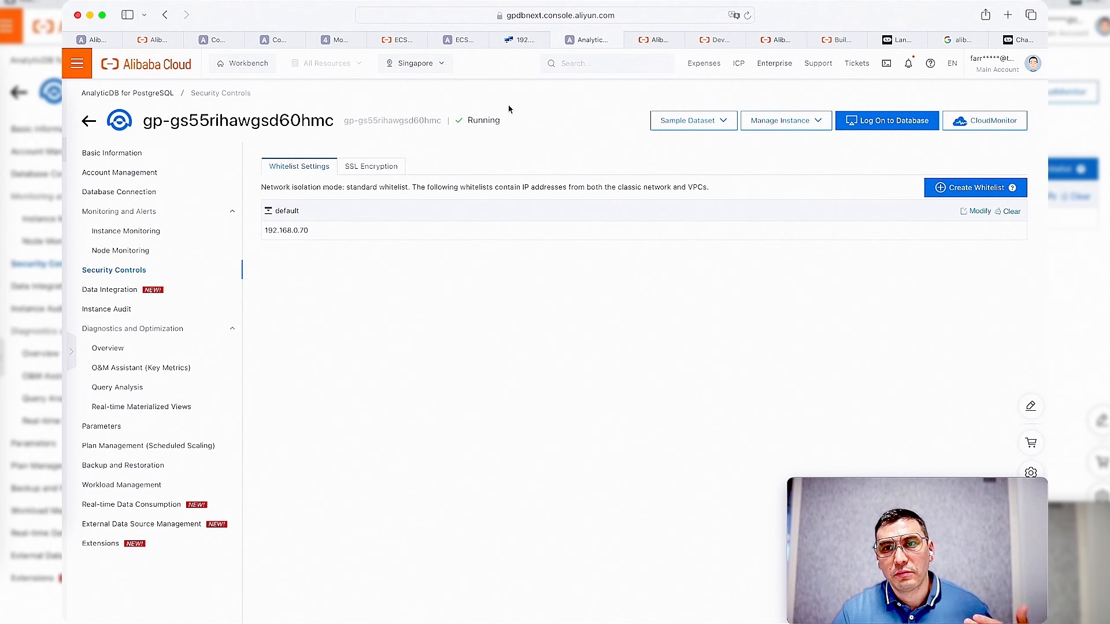
Step: Go back from the model-studio-rag-v001 details to the Compute Nest list of private service instances
{"action": "left_click", "coordinate": [202, 44]}
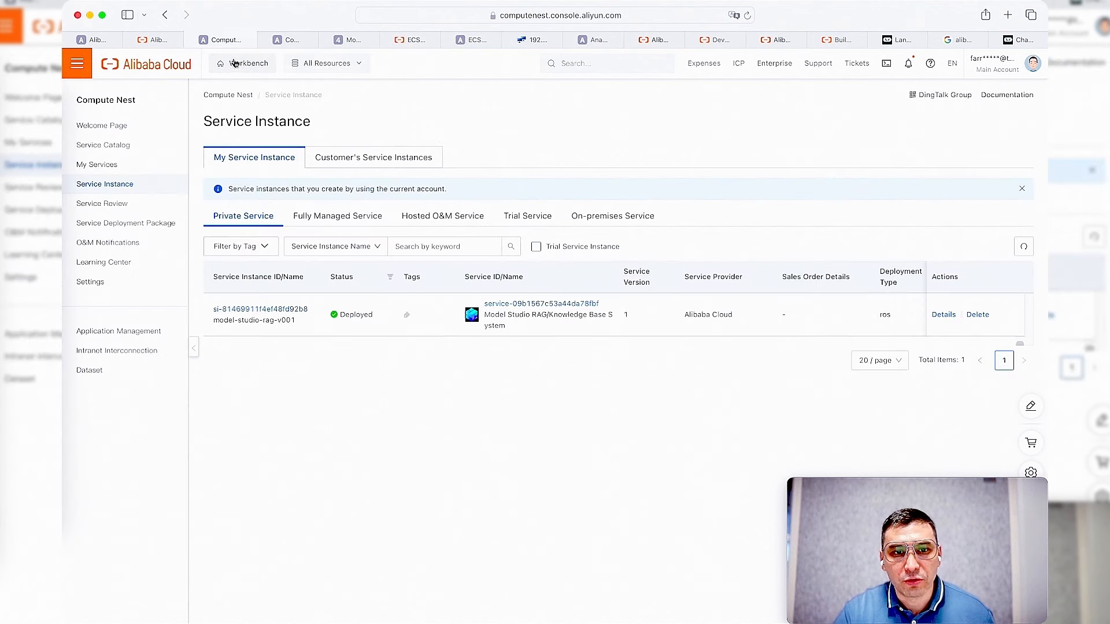
{"action": "left_click", "coordinate": [276, 41]}
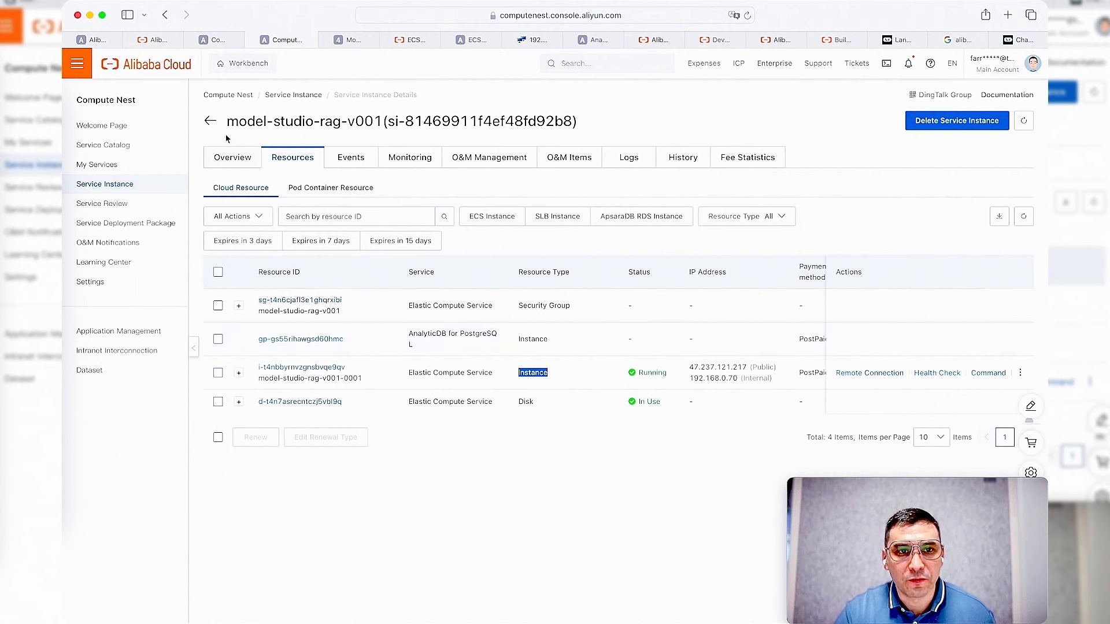
{"action": "left_click", "coordinate": [210, 122]}
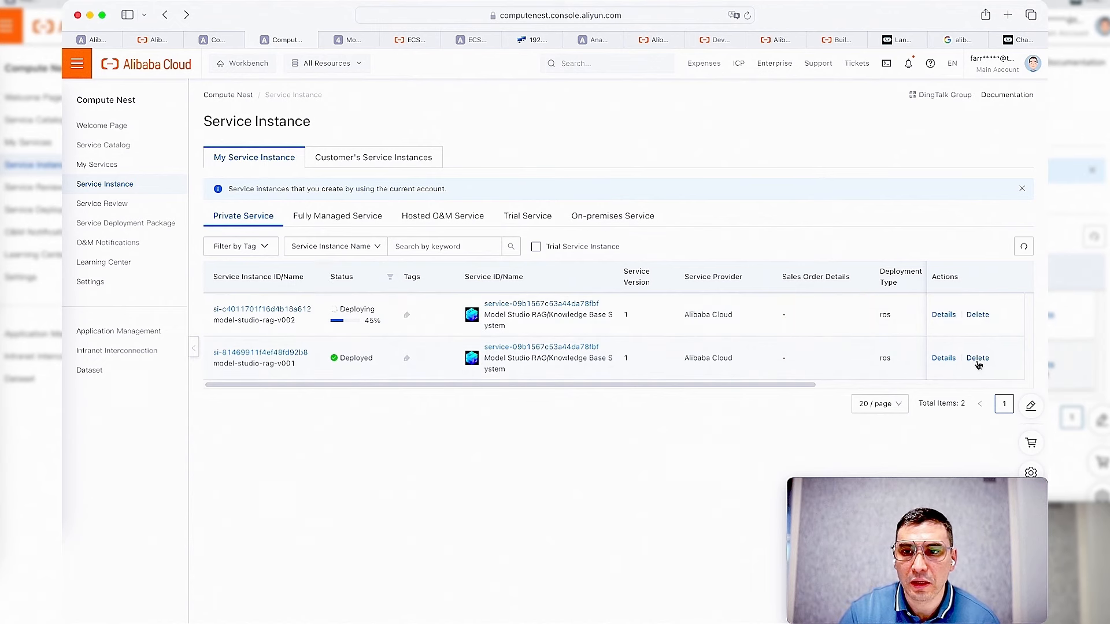
Step: Try to delete the model-studio-rag-v001 service instance, confirming removal of its cloud resources, and refresh the instance list
{"action": "left_click", "coordinate": [978, 361]}
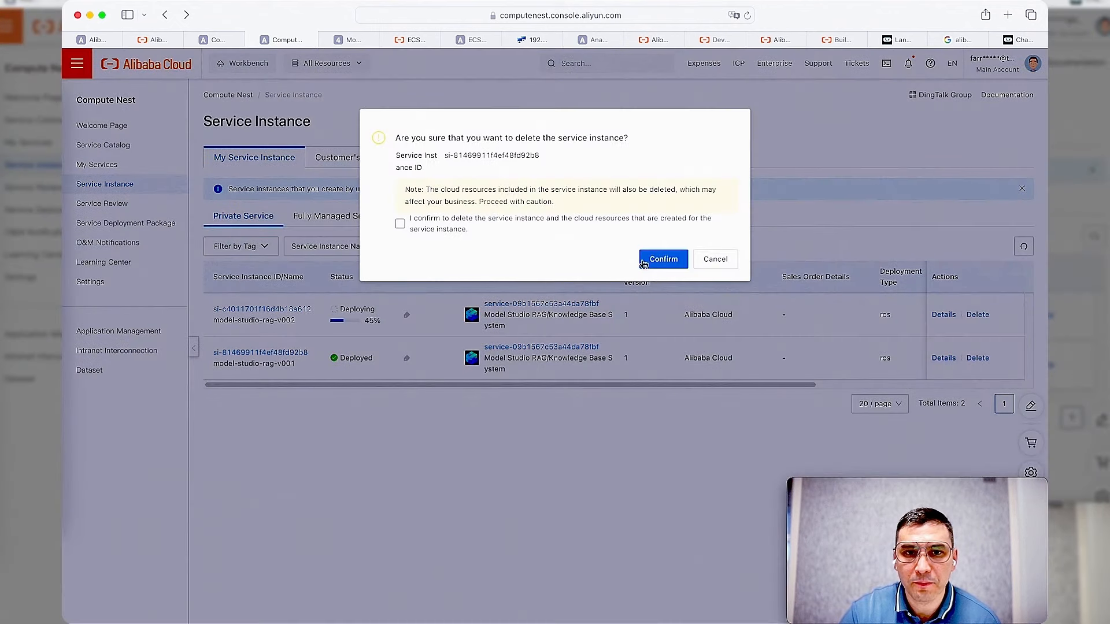
{"action": "left_click", "coordinate": [520, 228]}
{"action": "left_click", "coordinate": [650, 255]}
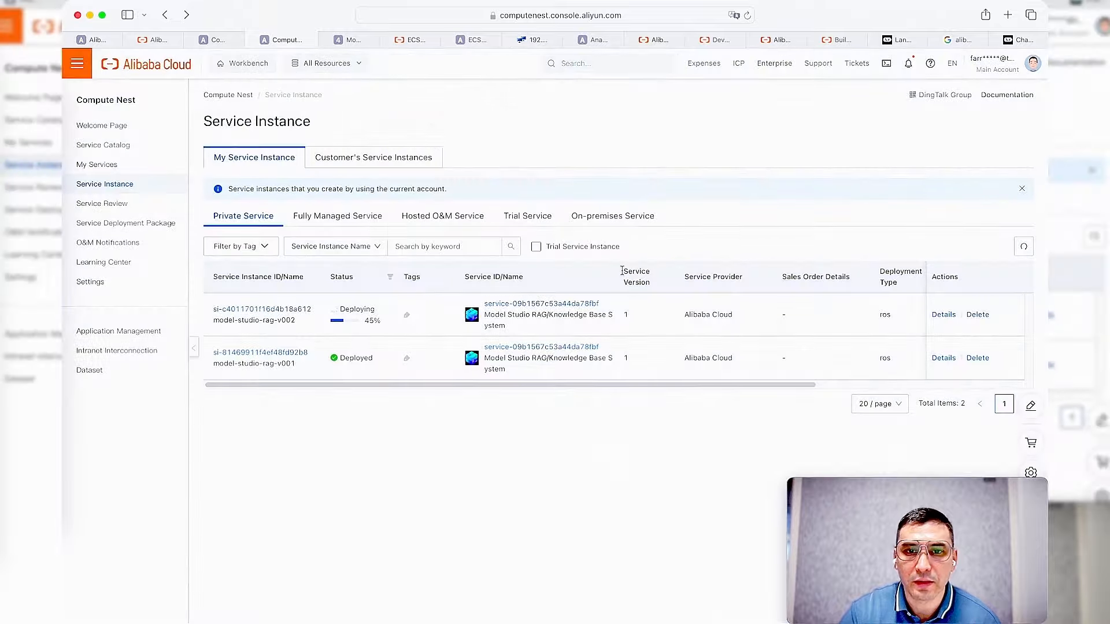
{"action": "left_click", "coordinate": [1022, 247]}
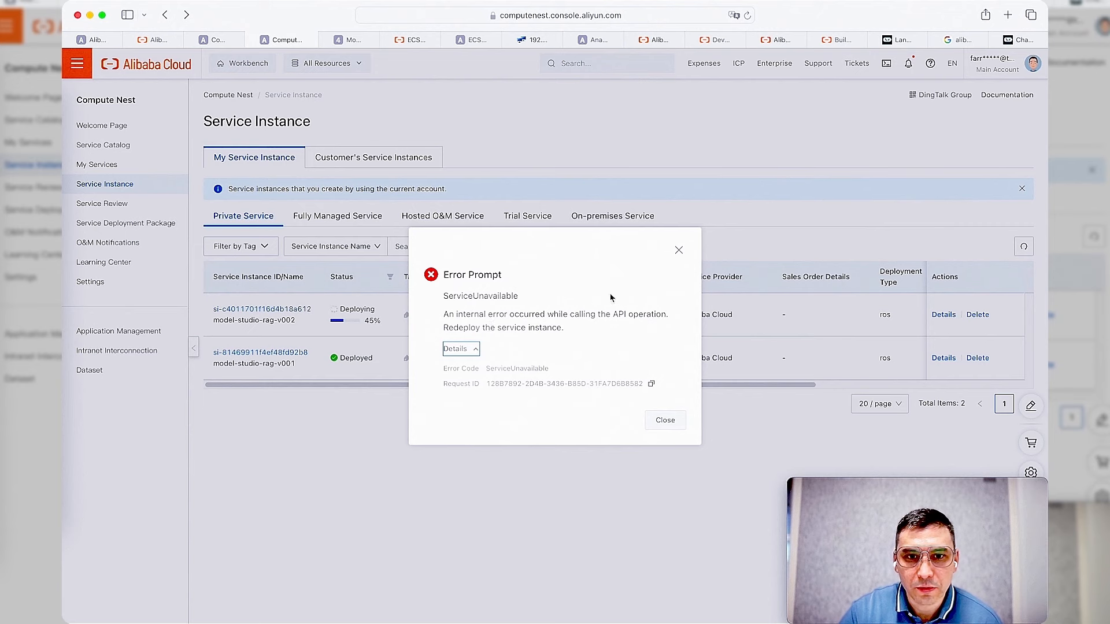
{"action": "left_click", "coordinate": [679, 250]}
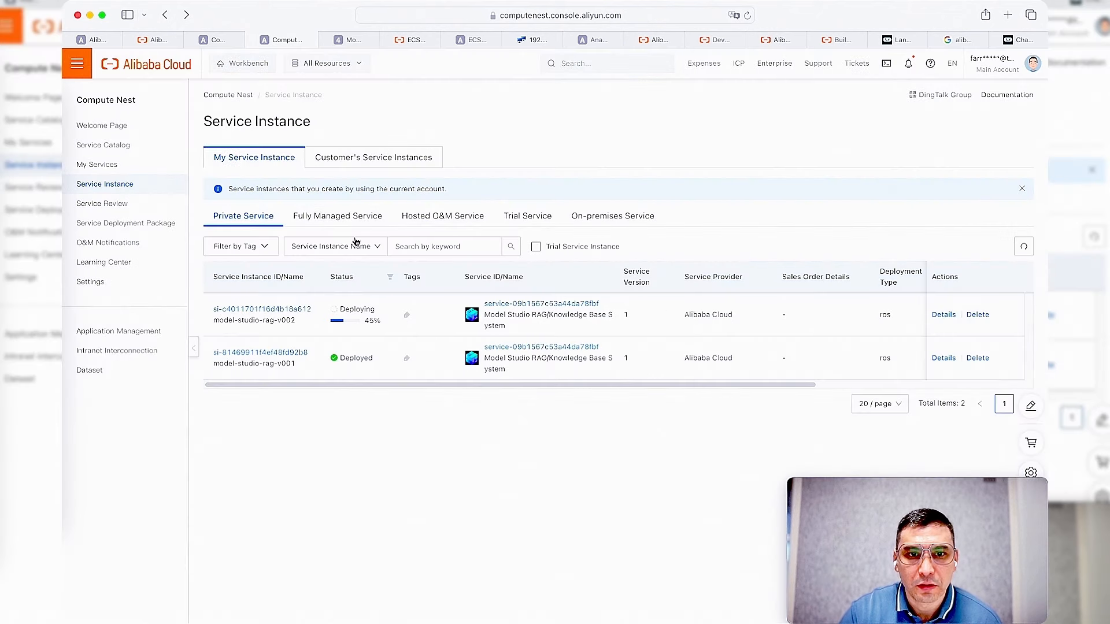
{"action": "left_click", "coordinate": [1023, 246]}
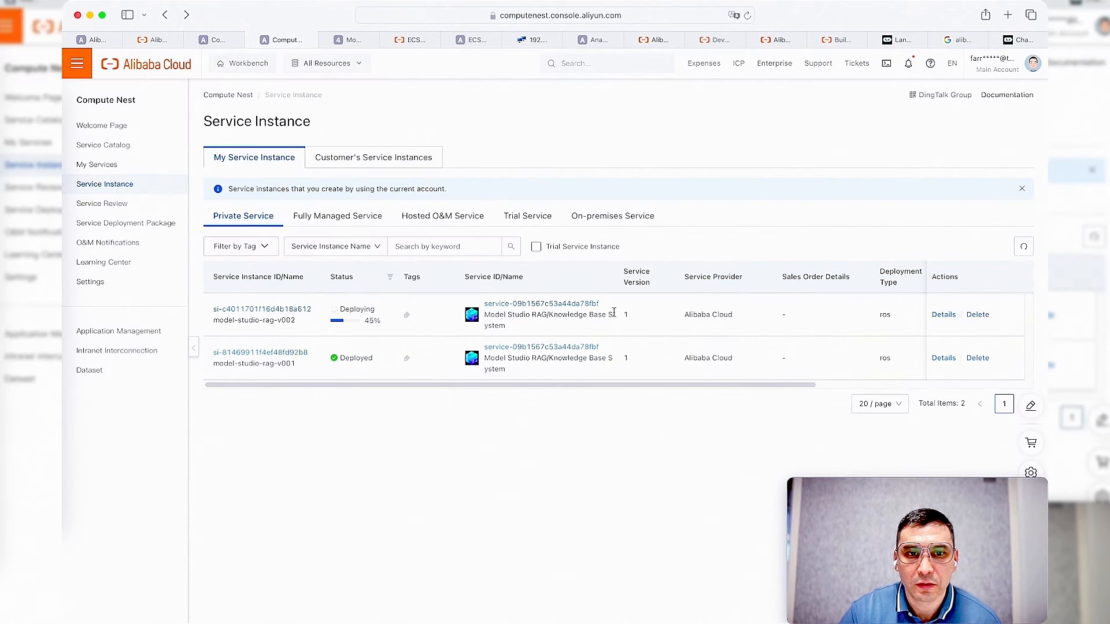
Step: Return to the Alibaba Cloud Community article on building a RAG service on Compute Nest and go to its beginning
{"action": "left_click", "coordinate": [345, 62]}
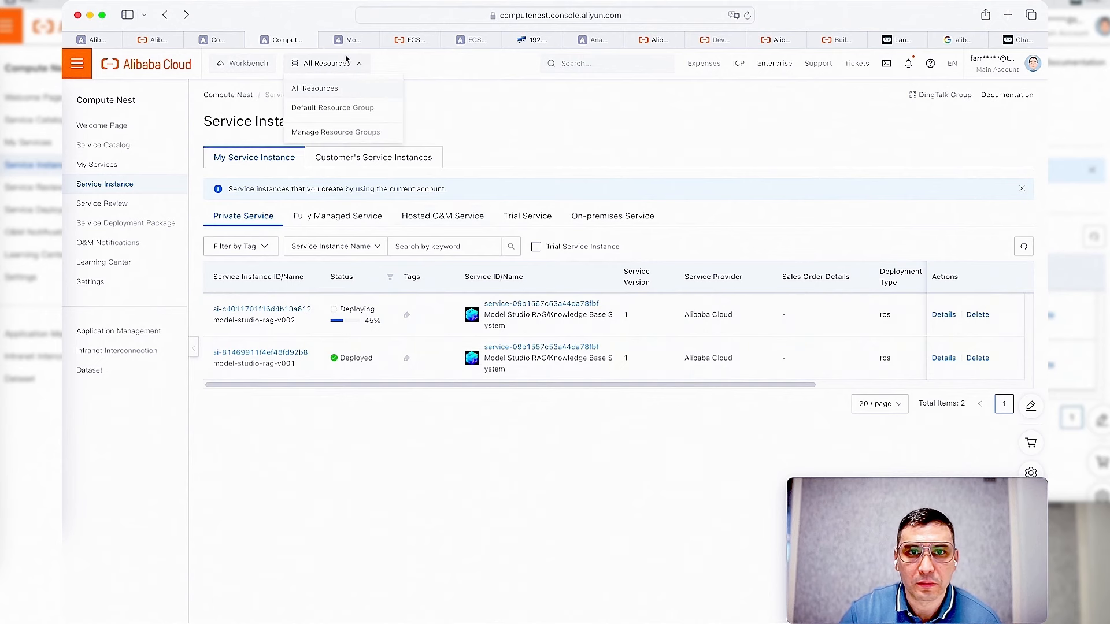
{"action": "left_click", "coordinate": [158, 39]}
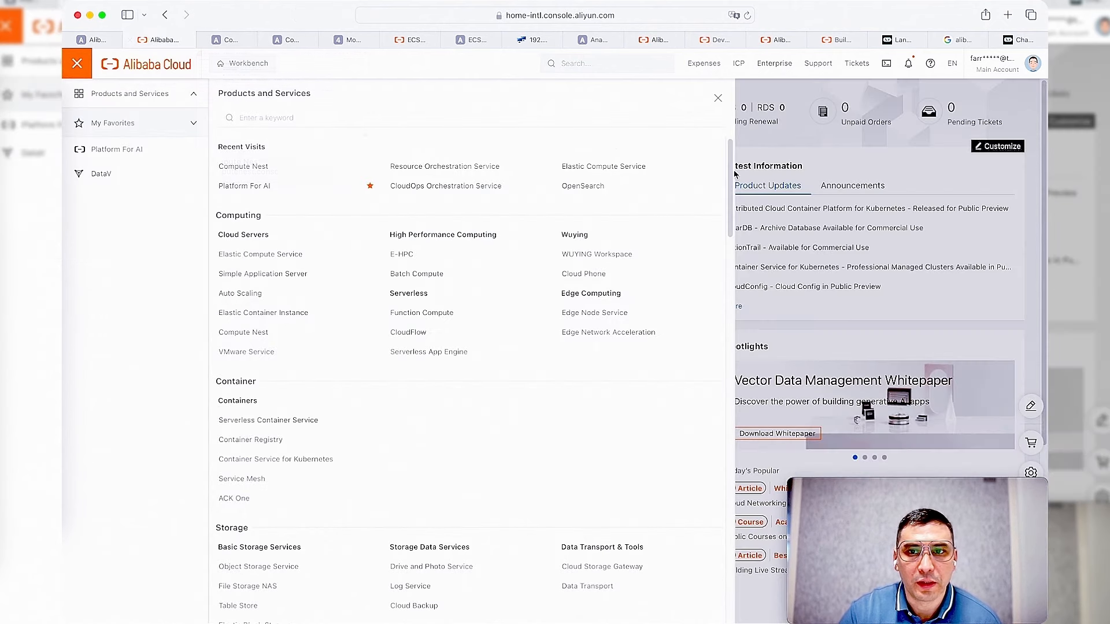
{"action": "left_click", "coordinate": [659, 40]}
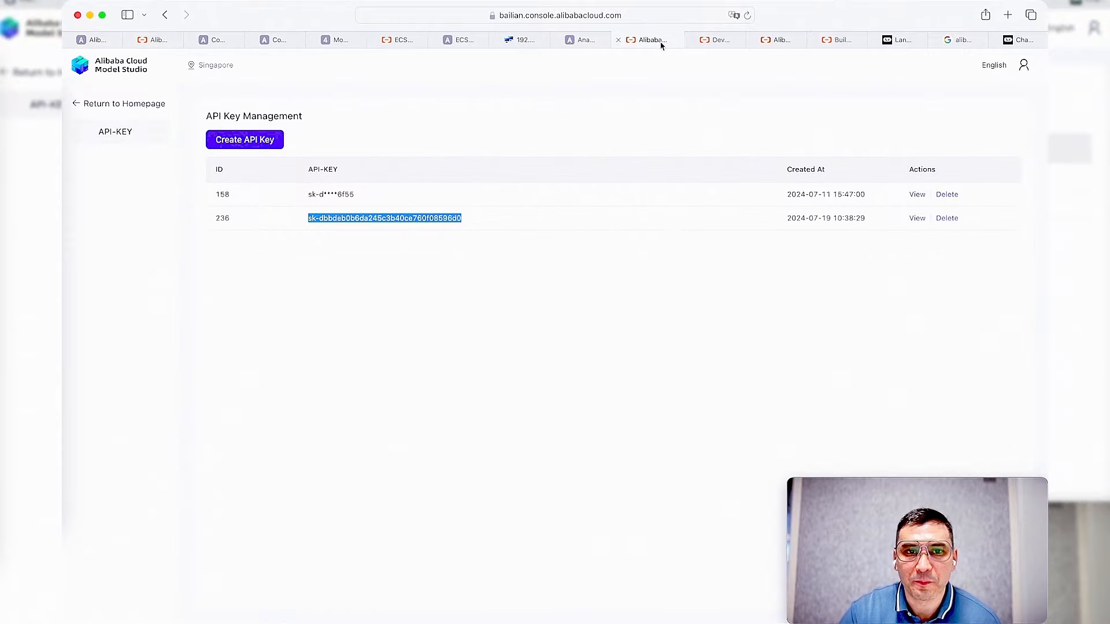
{"action": "left_click", "coordinate": [777, 42]}
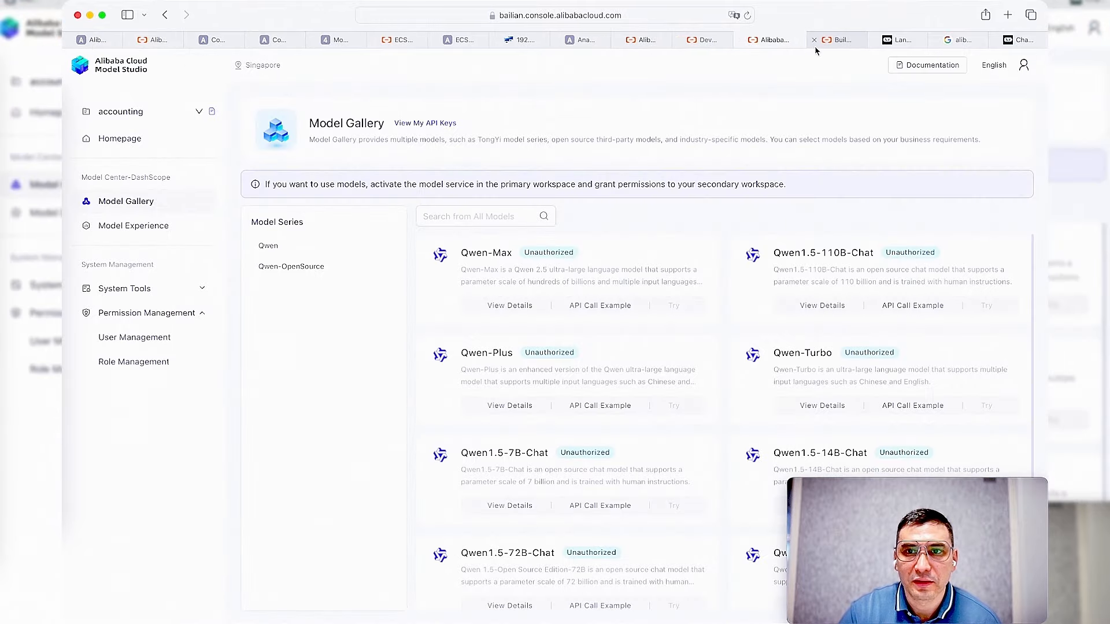
{"action": "left_click", "coordinate": [832, 44]}
{"action": "scroll", "coordinate": [707, 94], "scroll_direction": "up", "scroll_amount": 20}
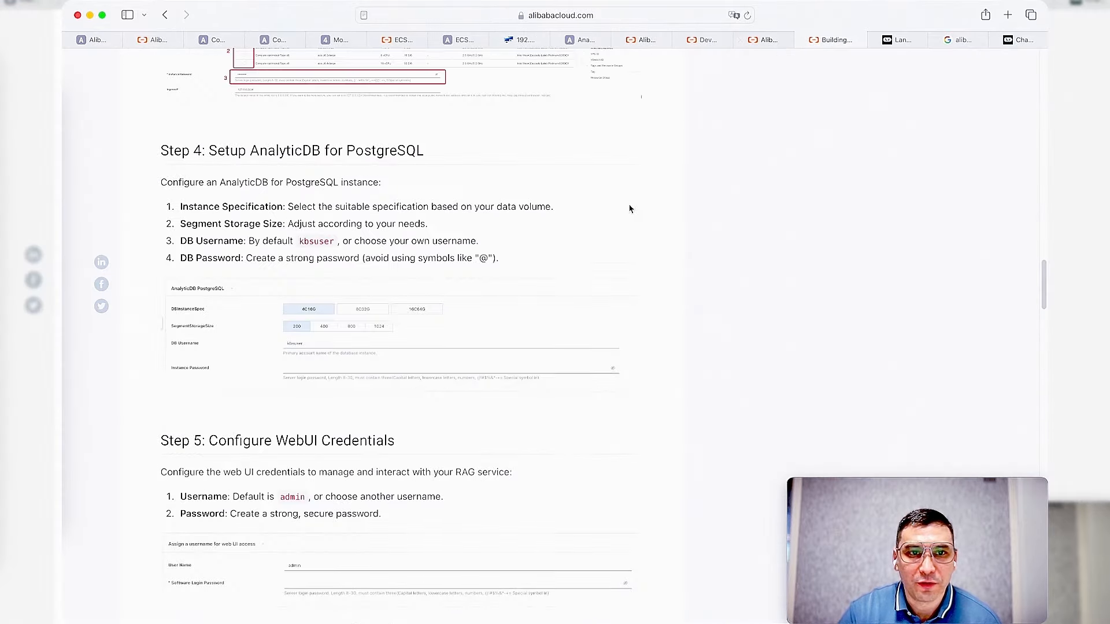
{"action": "scroll", "coordinate": [633, 226], "scroll_direction": "up", "scroll_amount": 15}
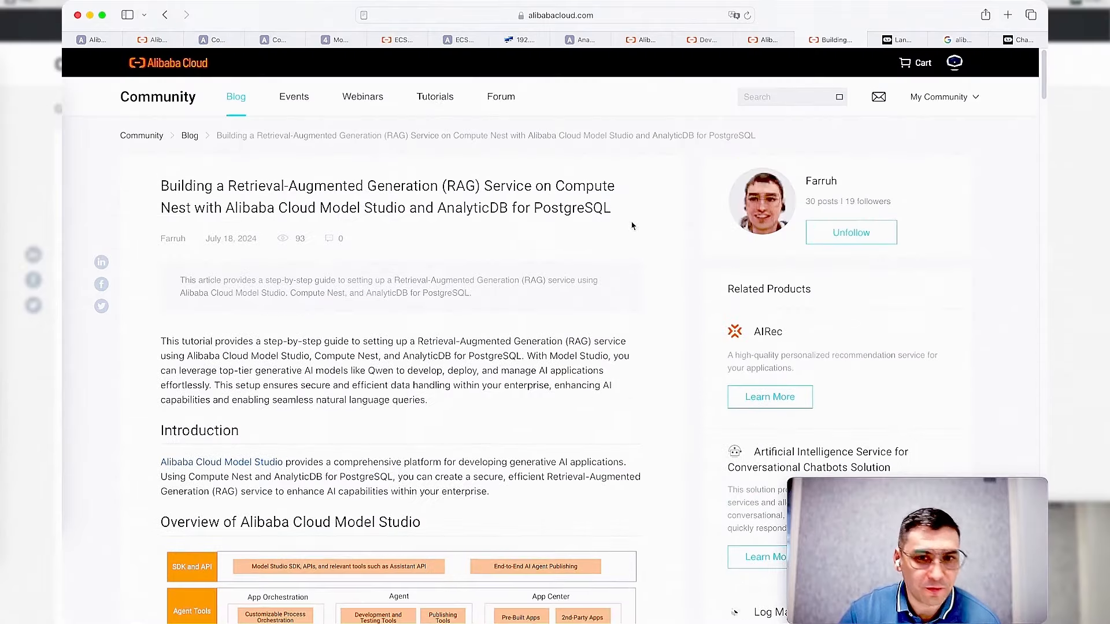